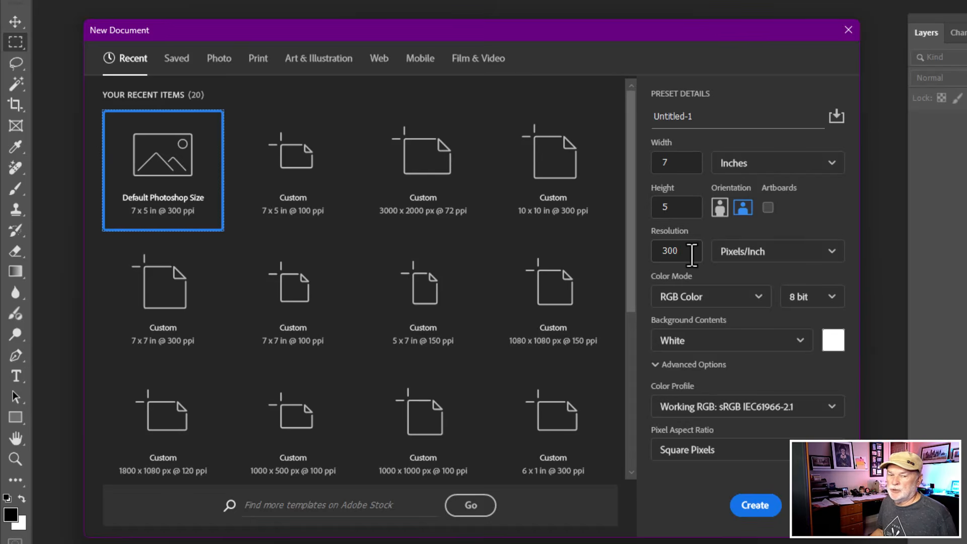
- Create a 7 × 5 inch, 300 ppi RGB document with white background and add a seven-column guide layout without rows or margins
click(754, 508)
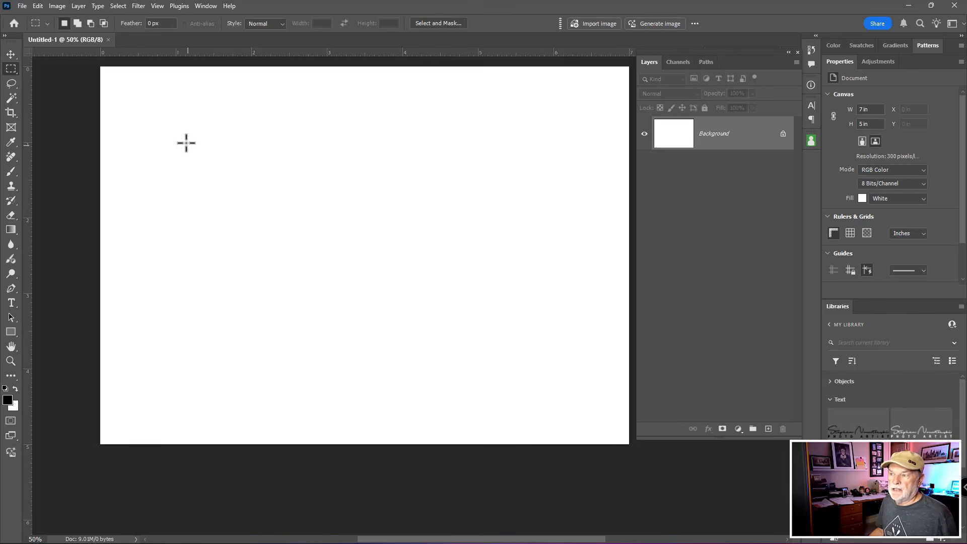
click(181, 7)
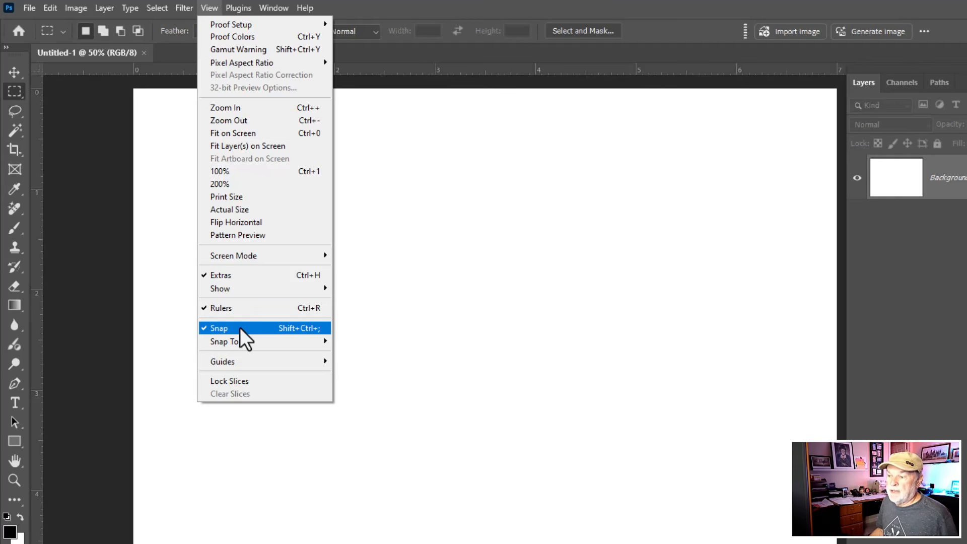
mouse_move(240, 359)
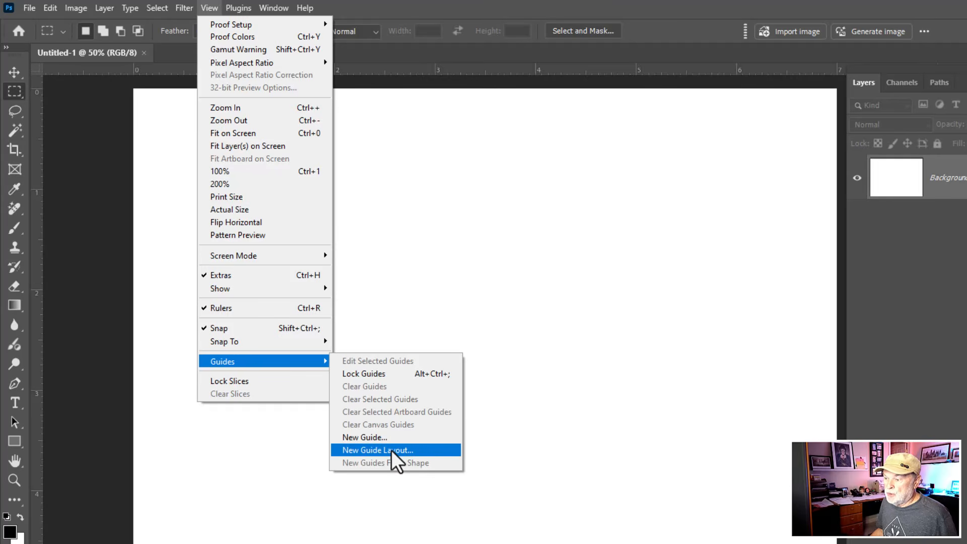
click(424, 450)
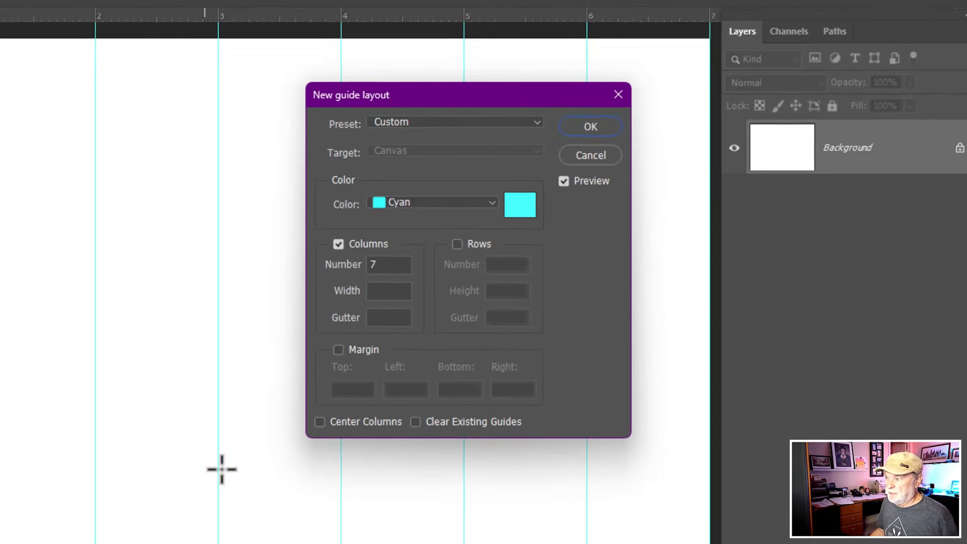
click(335, 247)
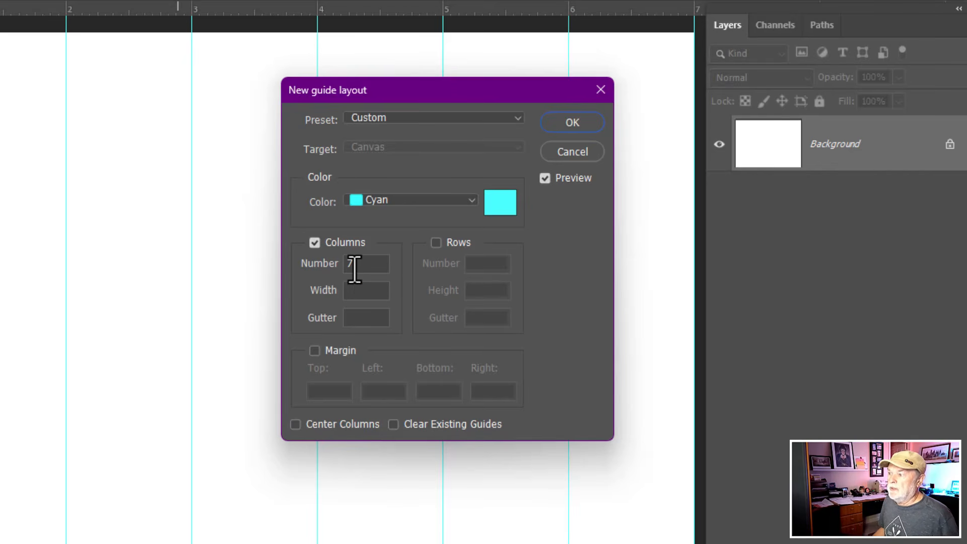
click(435, 243)
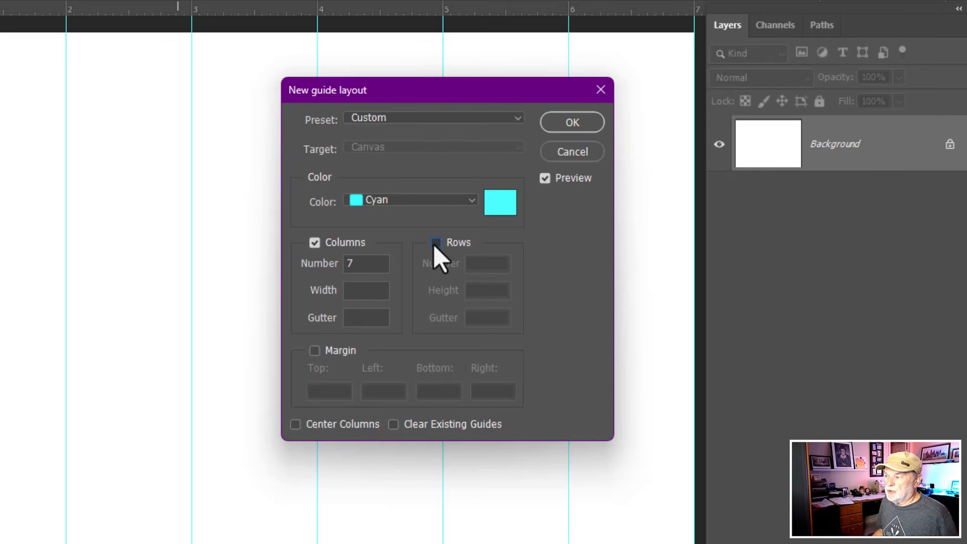
click(436, 243)
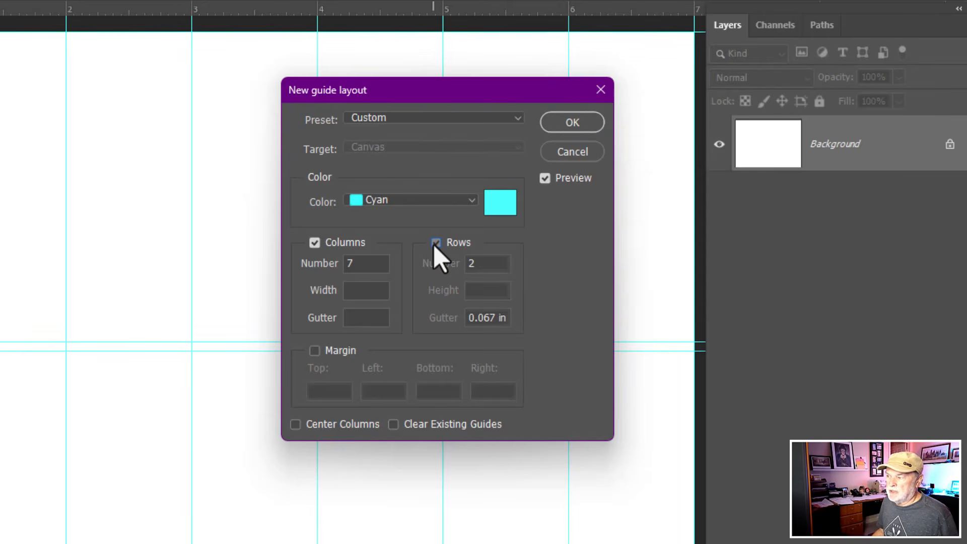
click(316, 351)
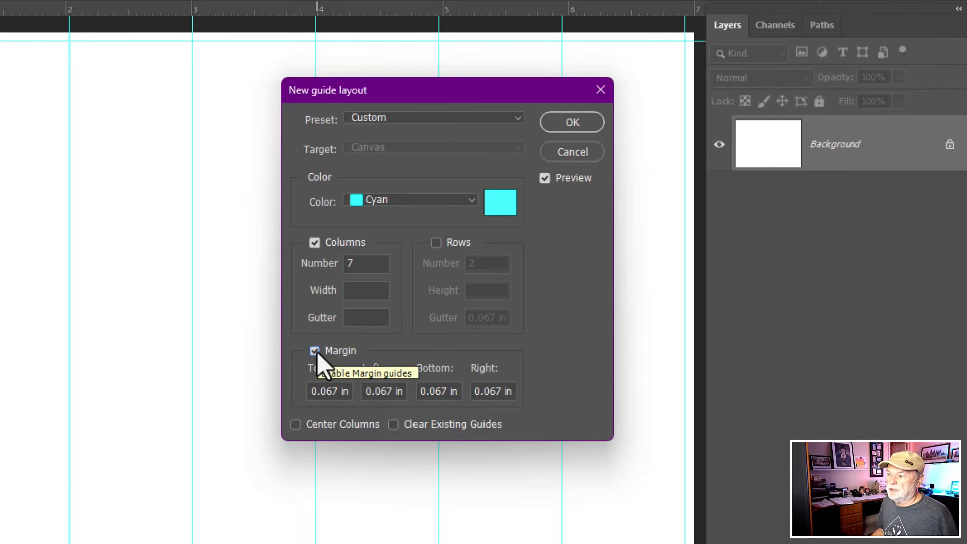
click(315, 352)
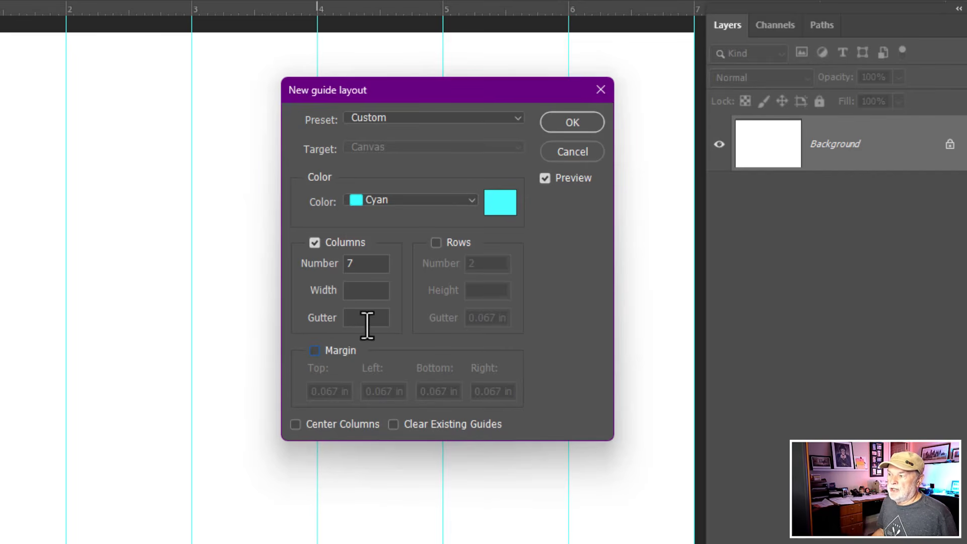
click(573, 122)
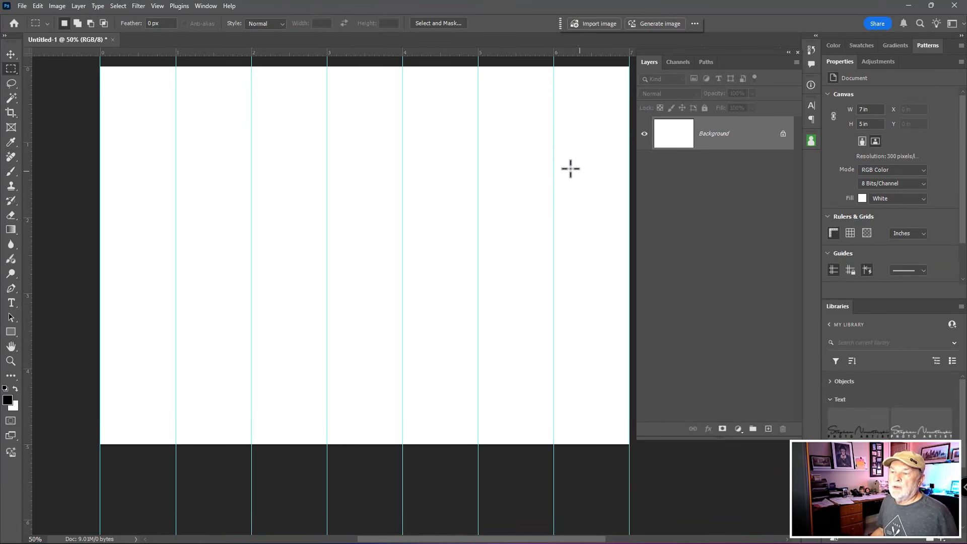
- Select the first, third, fifth and seventh guide columns over the full canvas height with the Rectangular Marquee tool
right_click(12, 67)
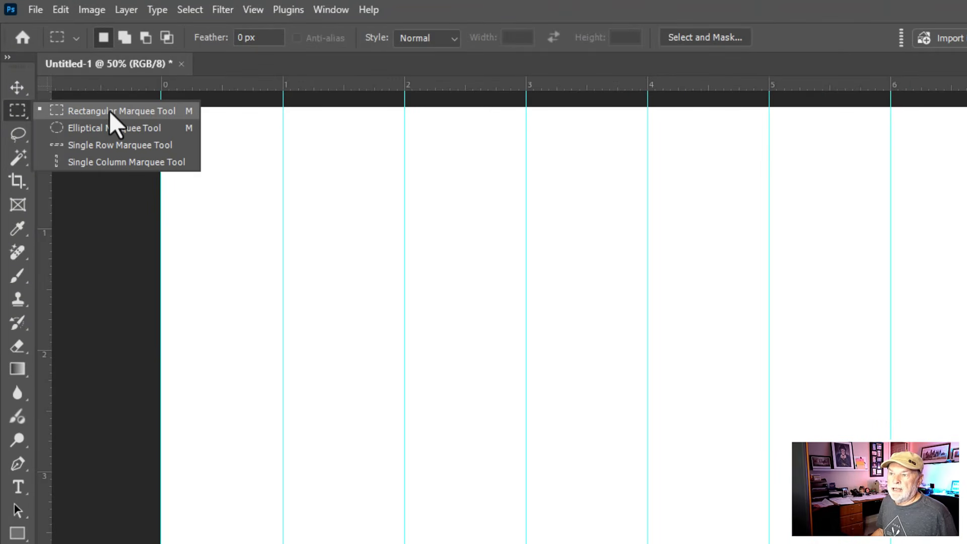
click(110, 111)
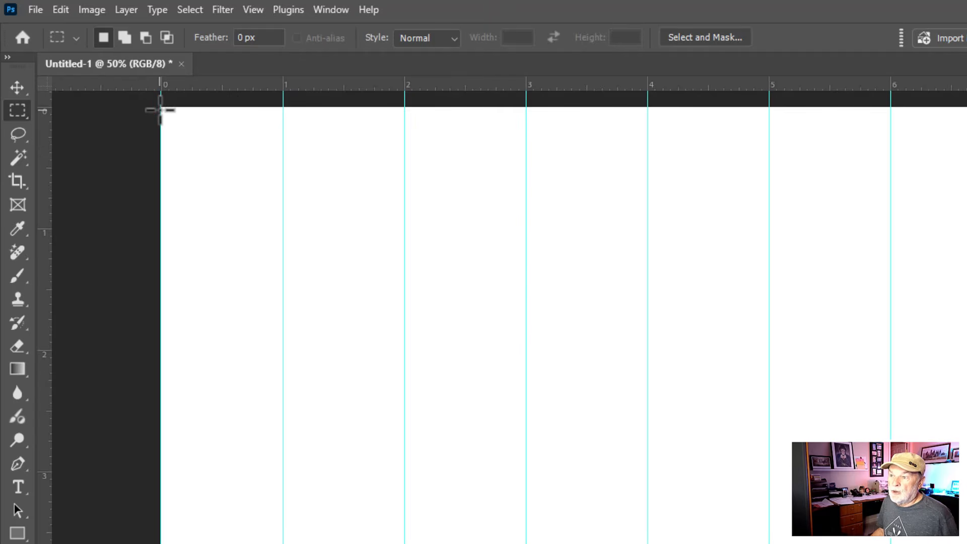
drag(161, 106, 254, 543)
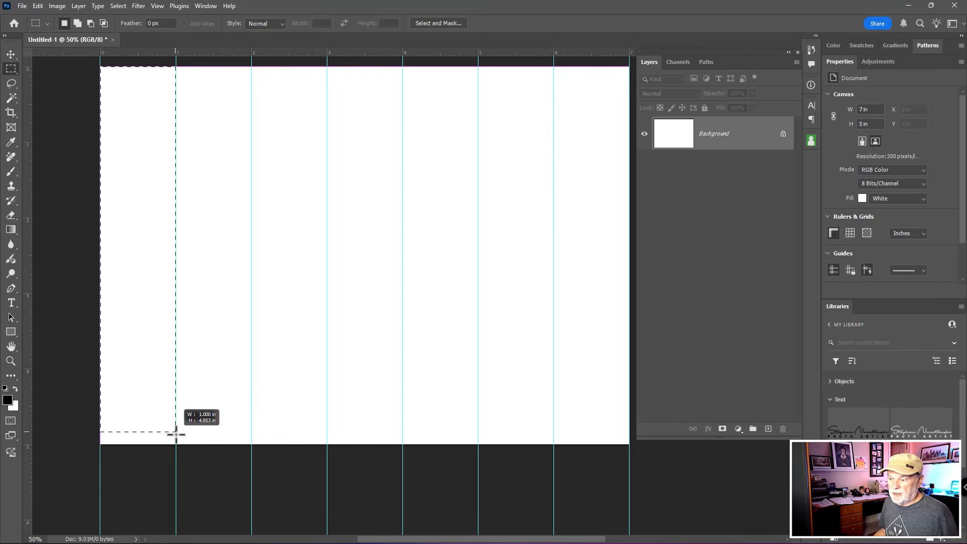
drag(176, 442, 176, 444)
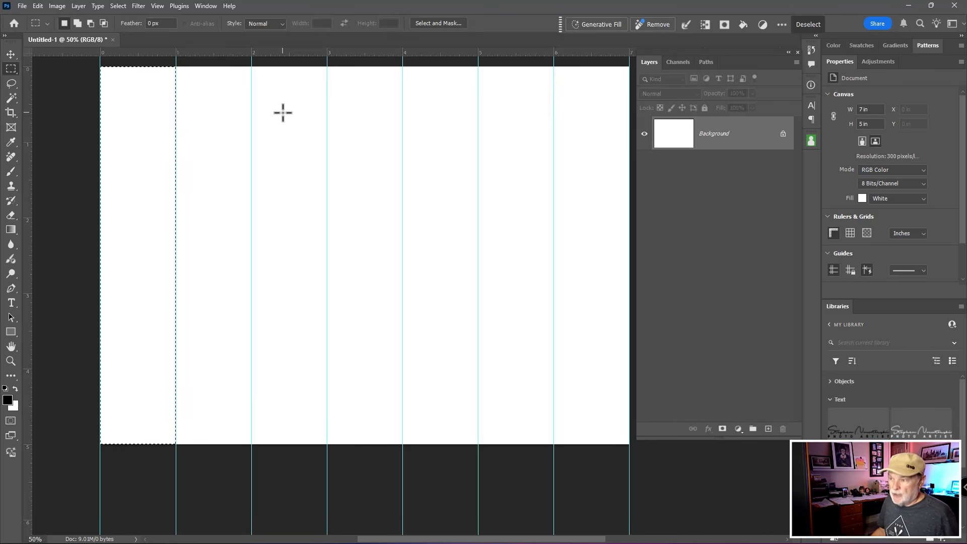
key(shift)
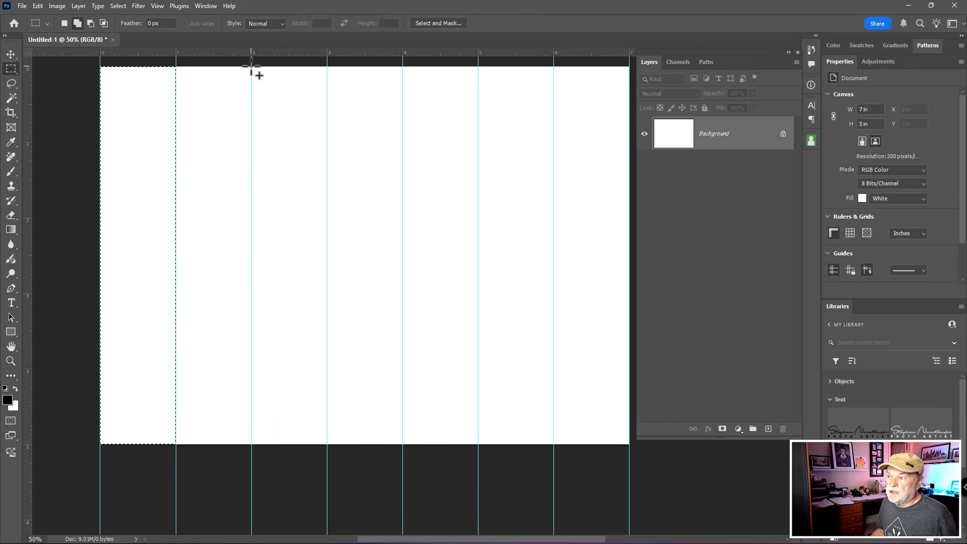
drag(251, 66, 330, 445)
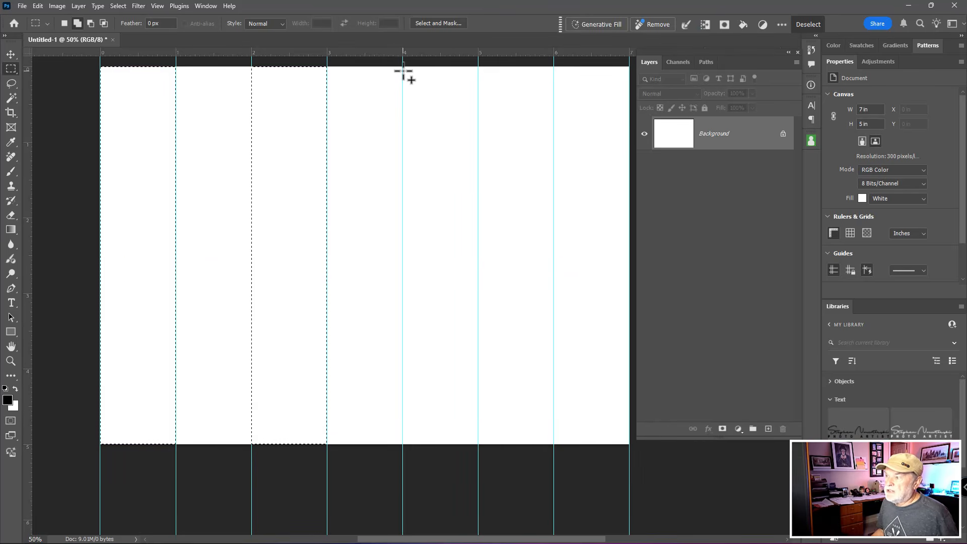
drag(403, 67, 479, 445)
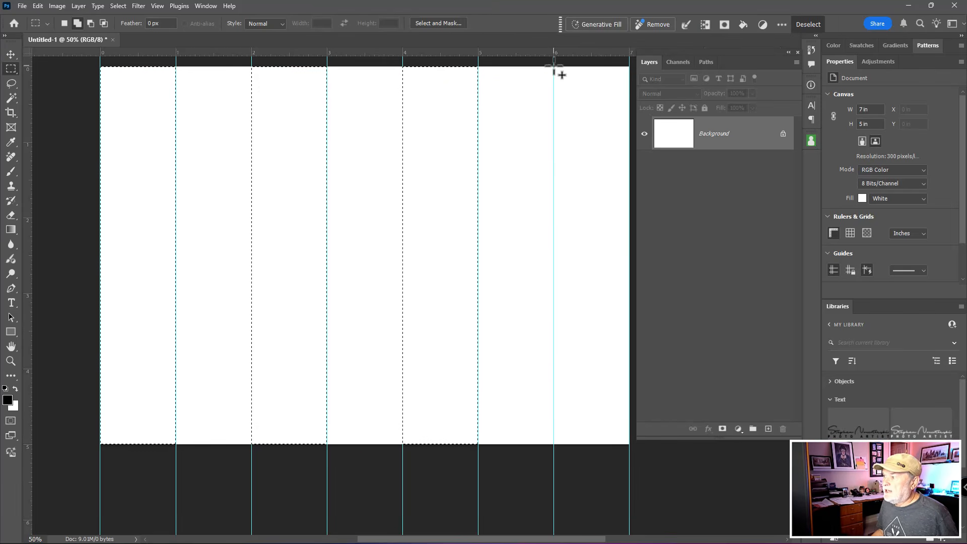
drag(555, 70, 634, 446)
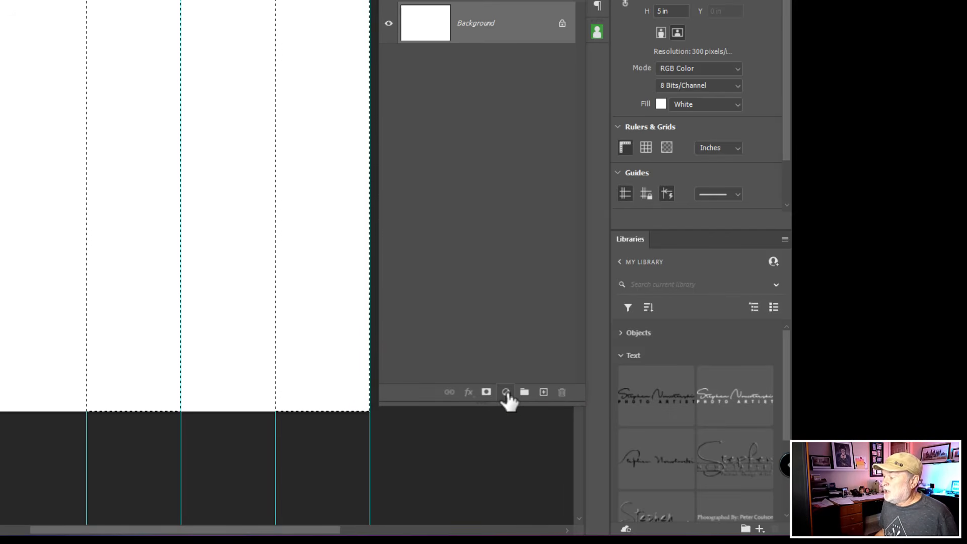
- Add a Solid Color fill layer in black (000000) to the selected columns
click(506, 392)
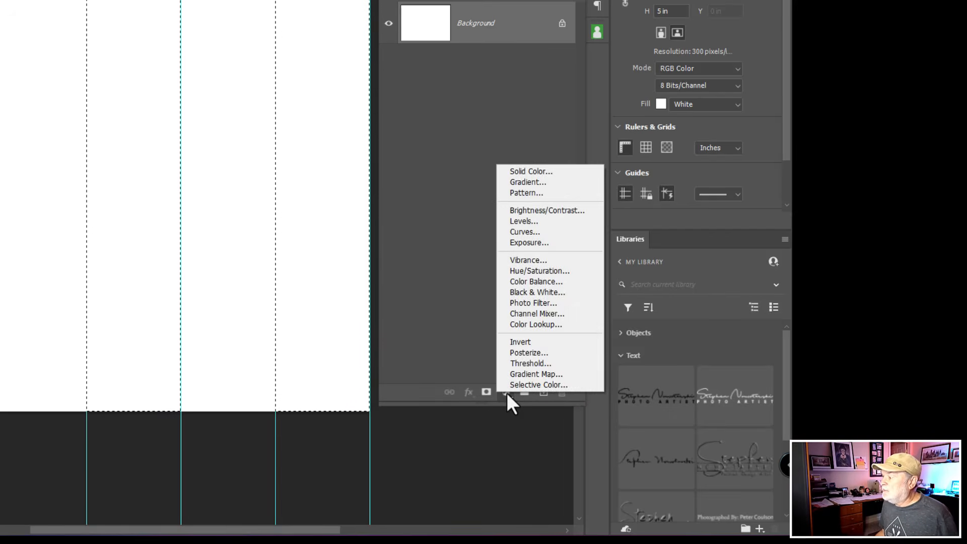
click(547, 173)
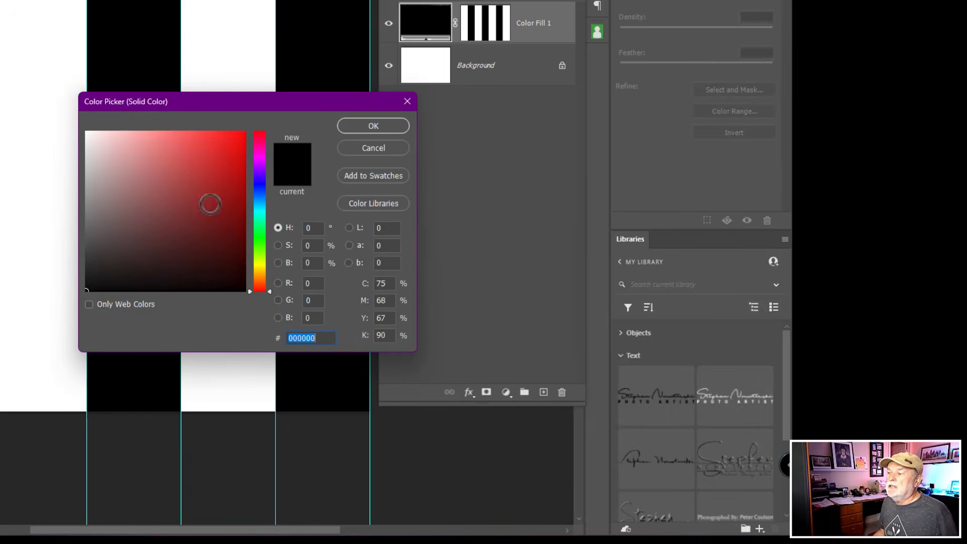
mouse_move(210, 204)
mouse_down()
mouse_move(104, 171)
mouse_move(72, 188)
mouse_move(83, 190)
mouse_up()
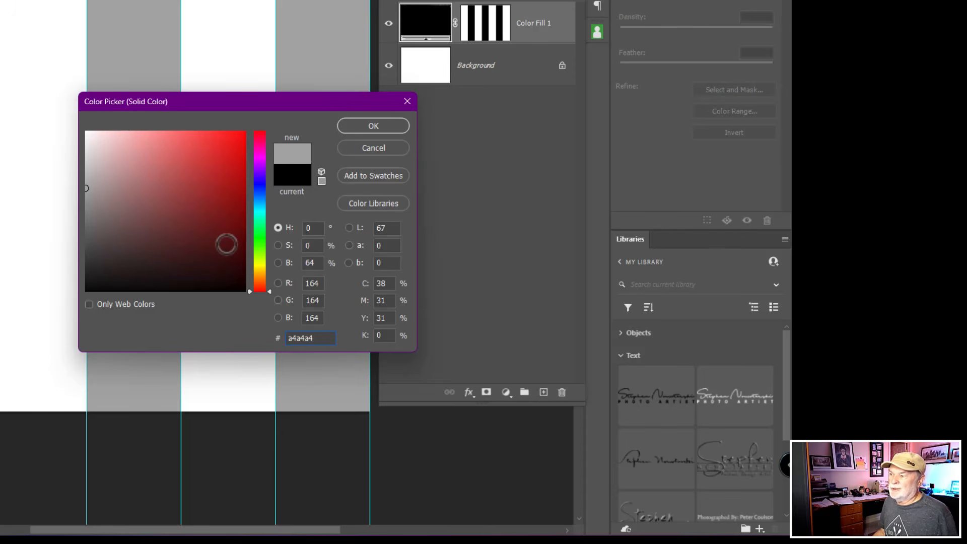
drag(144, 256, 67, 310)
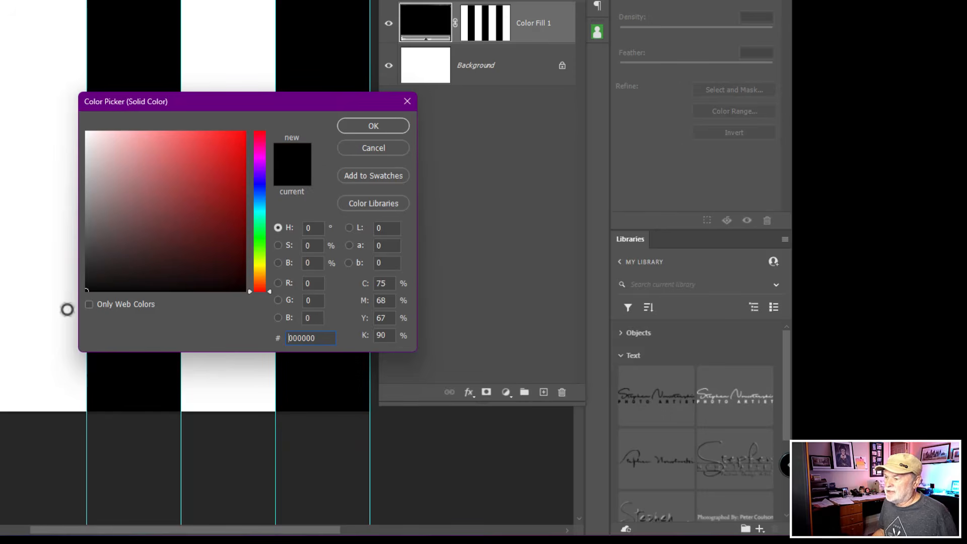
click(374, 126)
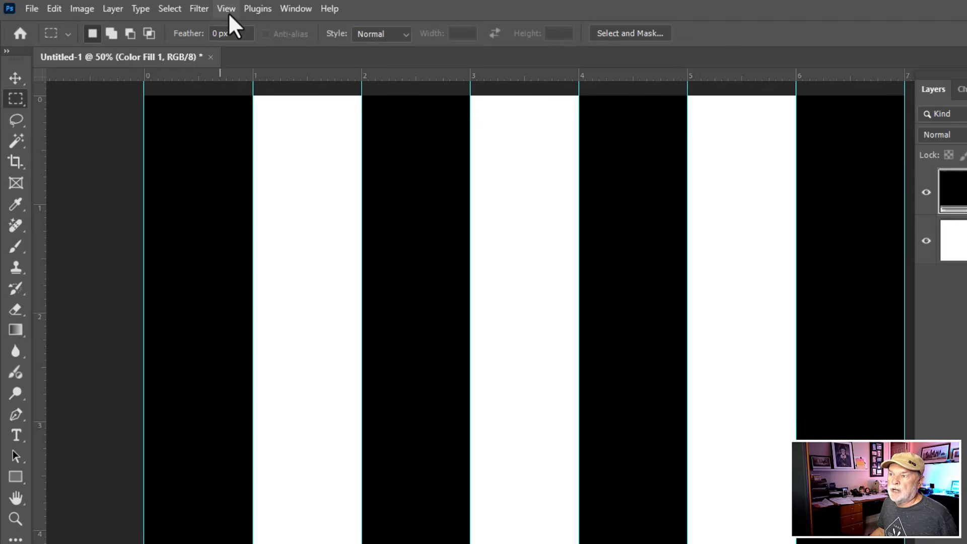
- Clear all guides from the canvas
click(226, 9)
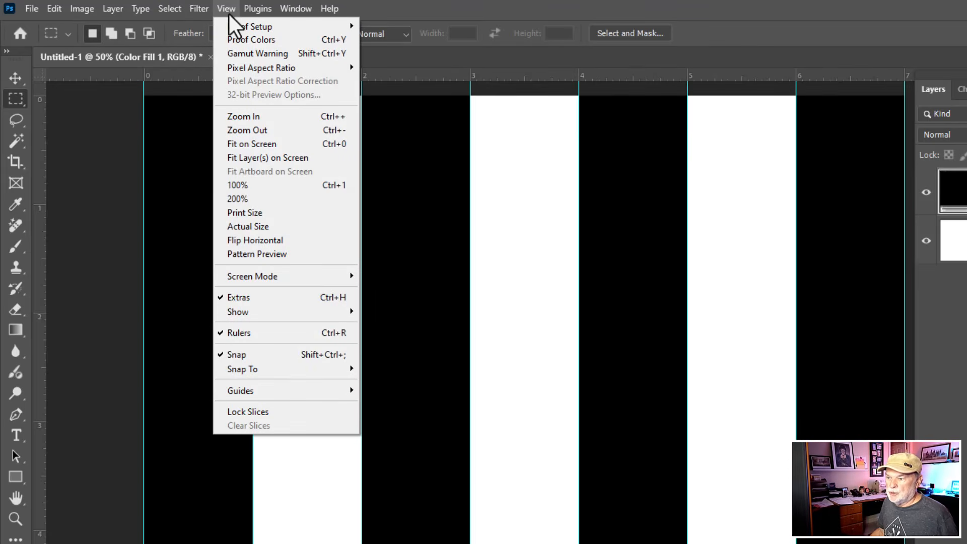
mouse_move(256, 389)
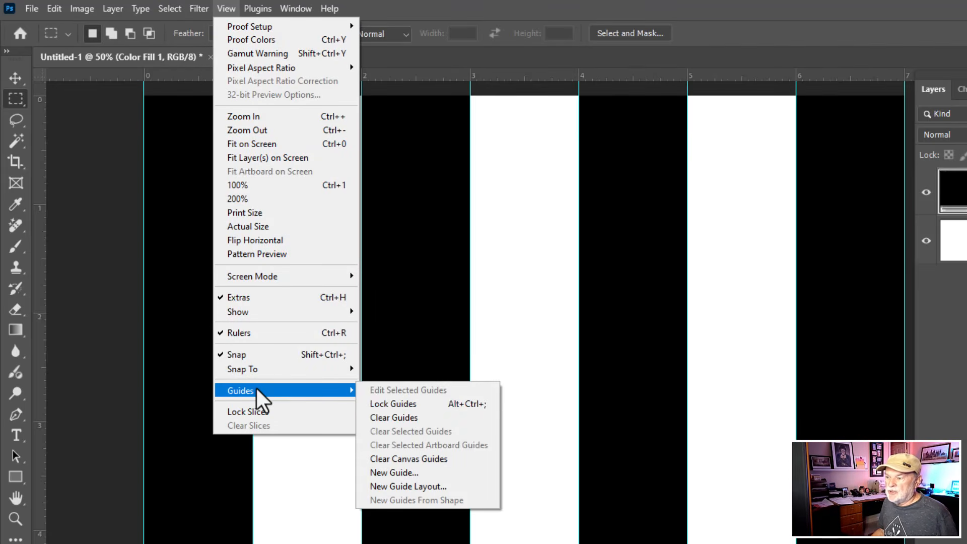
click(446, 422)
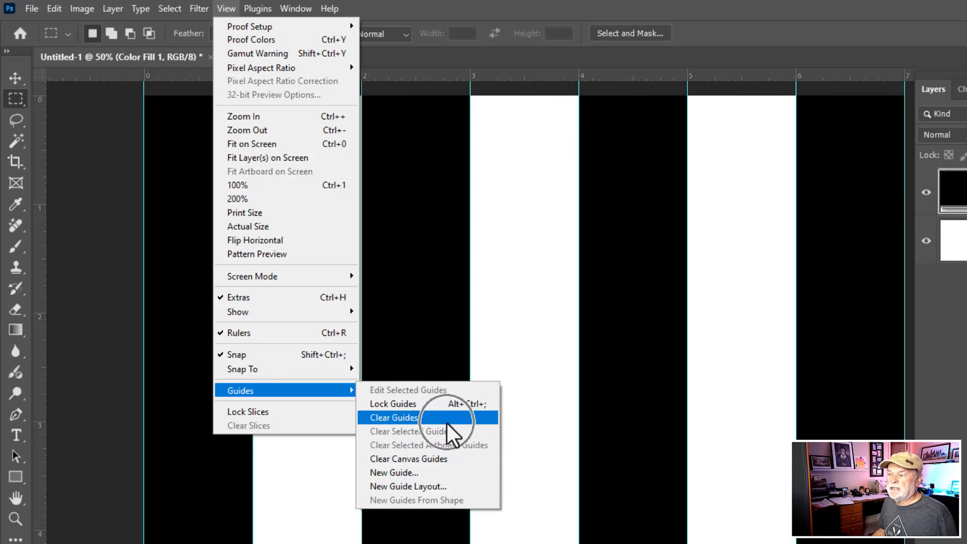
click(446, 423)
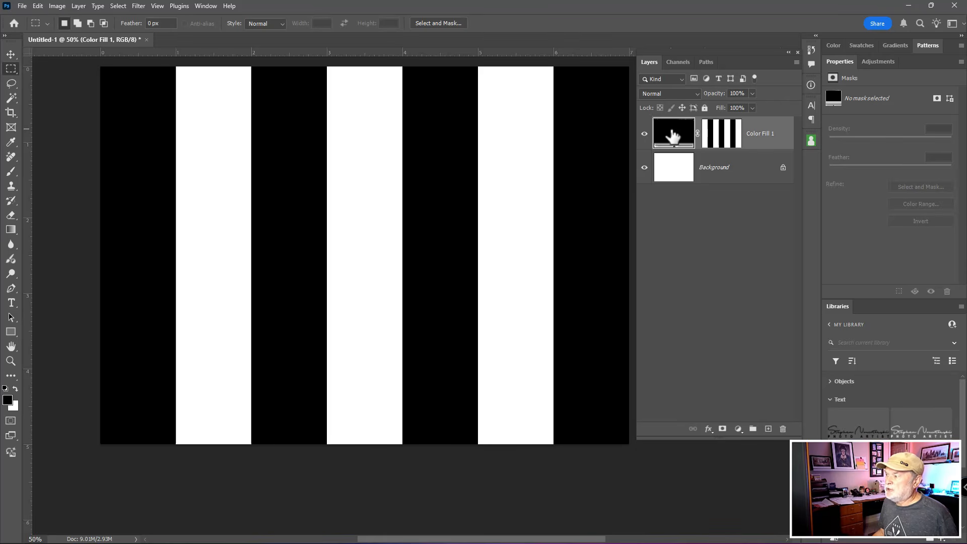
- Duplicate the Color Fill 1 layer and, with the original hidden, invert the copy's layer mask
key(ctrl)
key(ctrl)
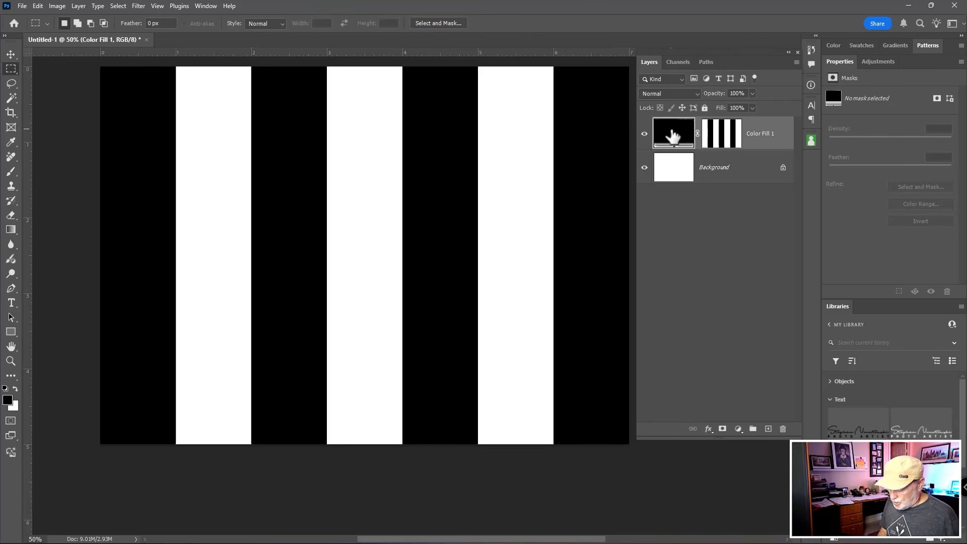
key(ctrl+j)
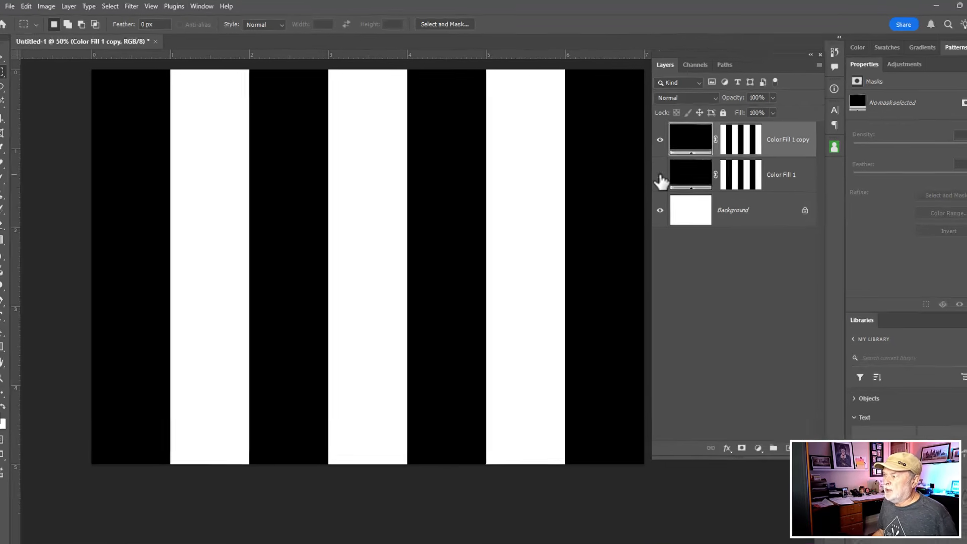
click(660, 175)
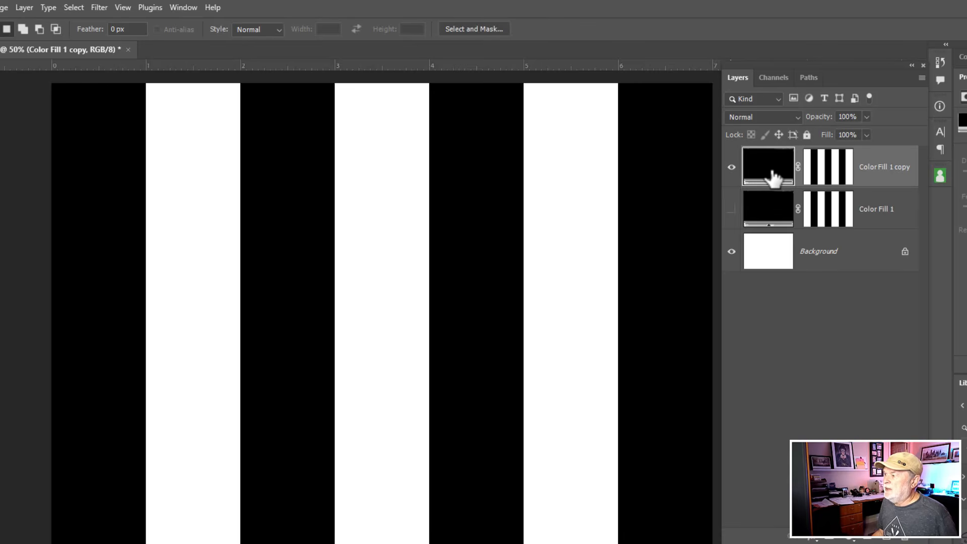
click(826, 169)
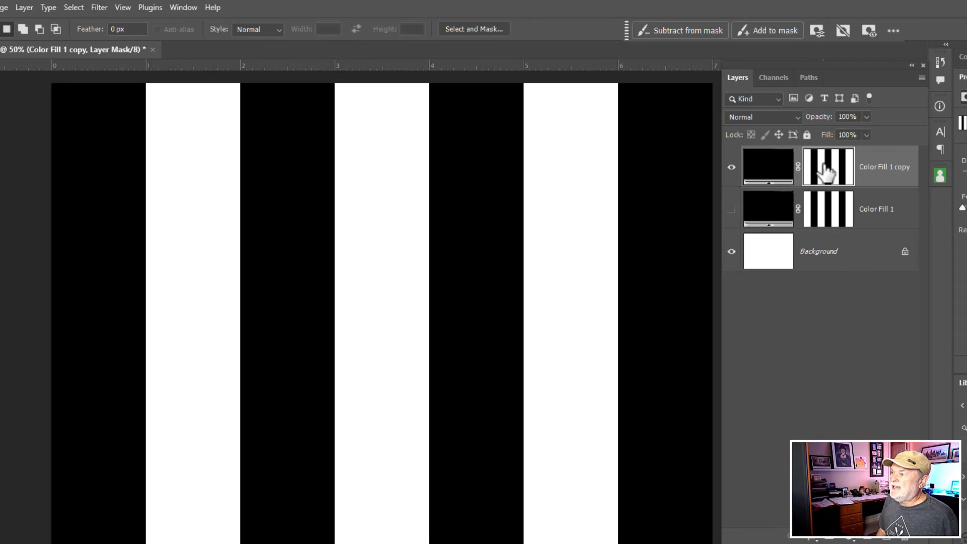
key(ctrl+i)
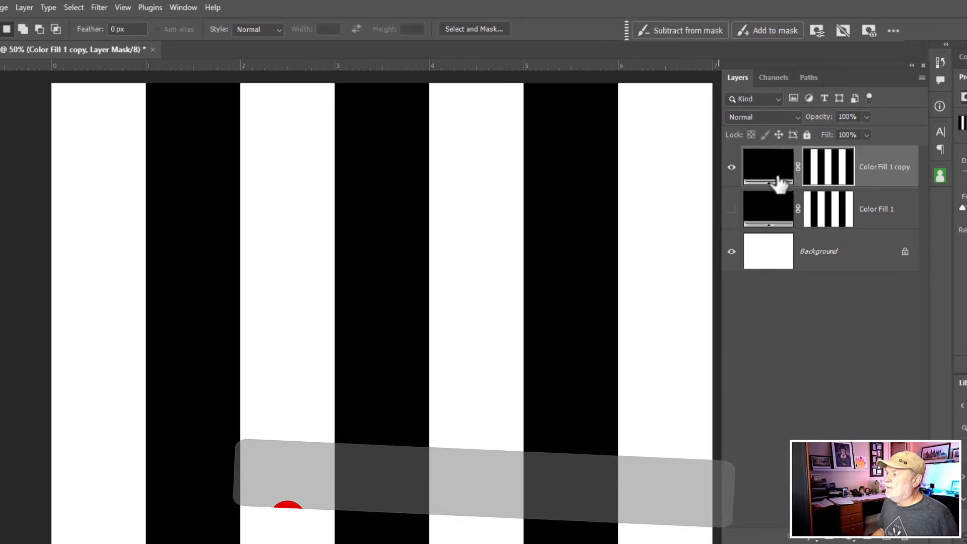
- Show the Color Fill 1 layer, hide Color Fill 1 copy, and make Color Fill 1 the active layer
click(731, 209)
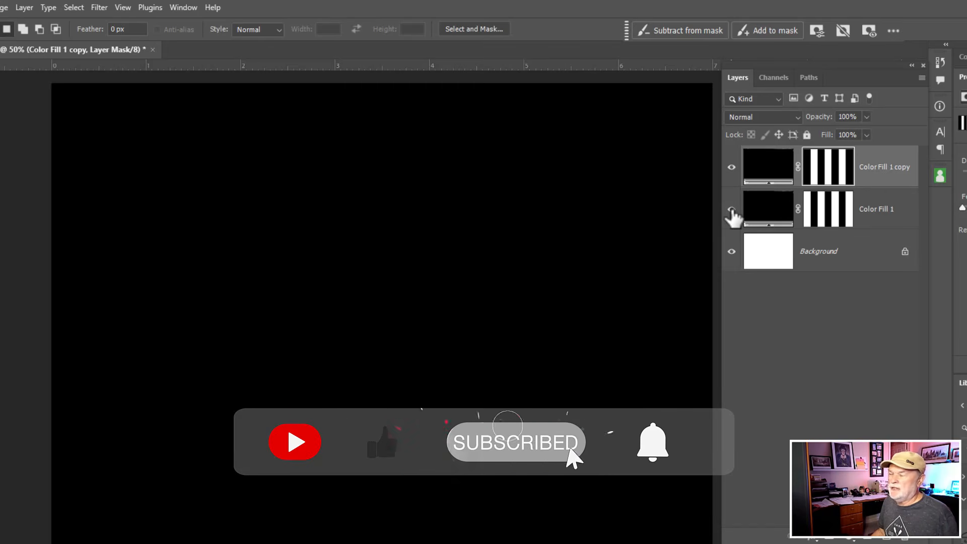
click(731, 166)
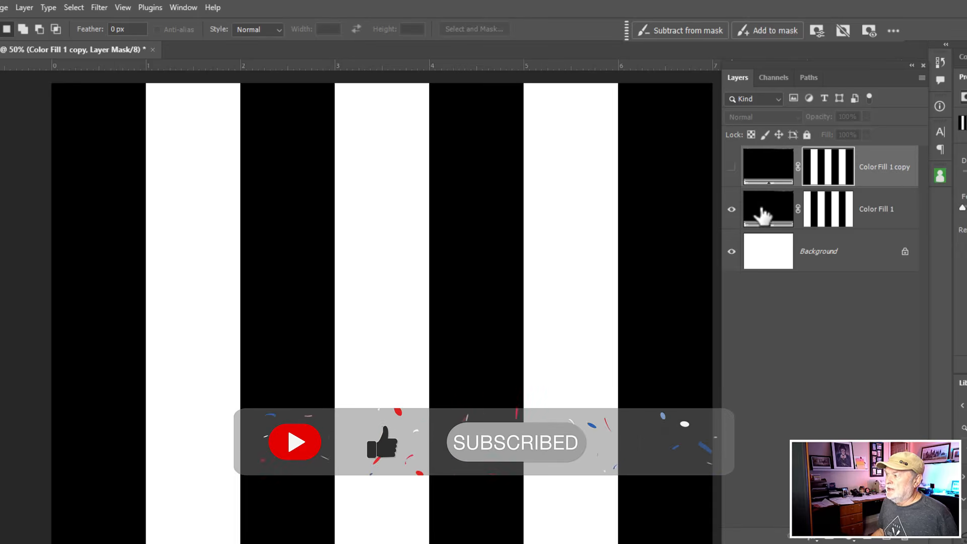
click(763, 214)
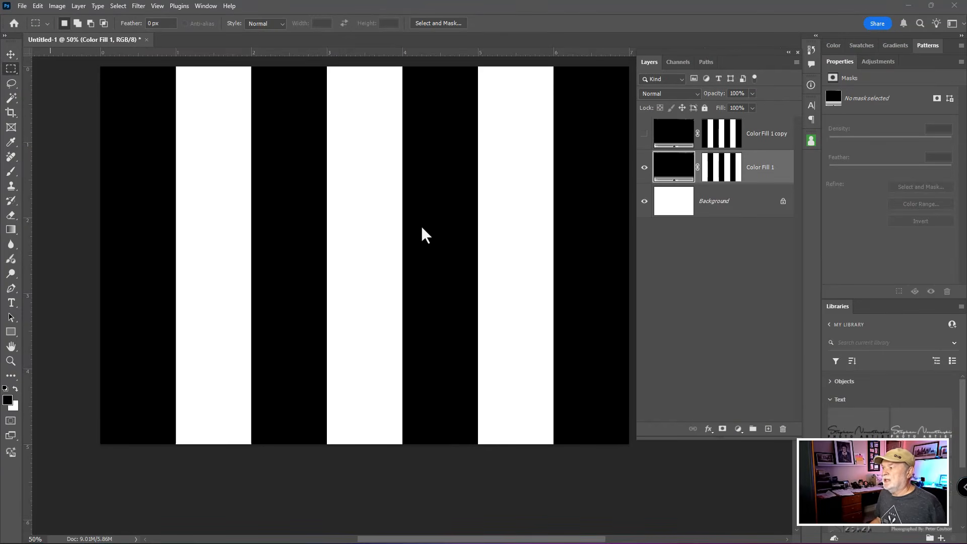
- Place Landscape.jpg as an embedded image directly above the Color Fill 1 layer
click(645, 134)
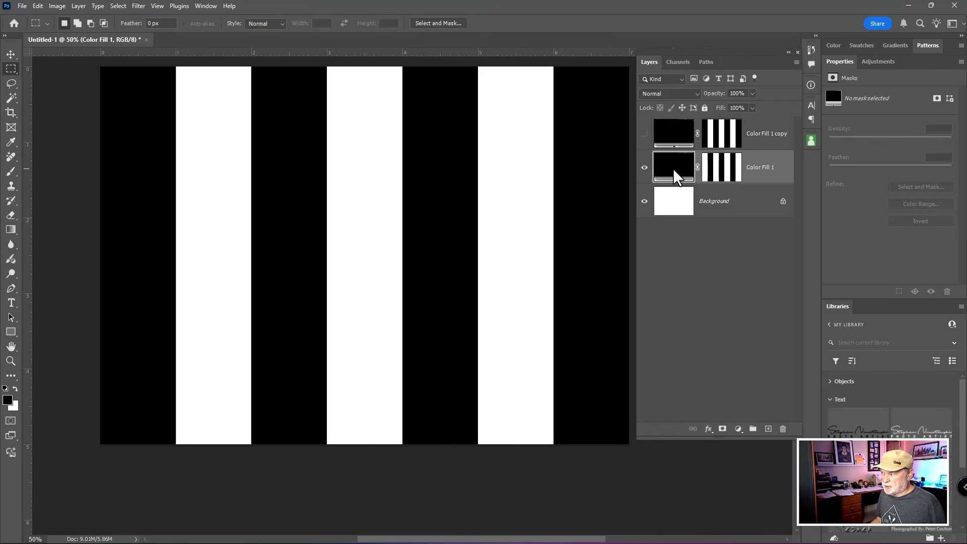
click(677, 177)
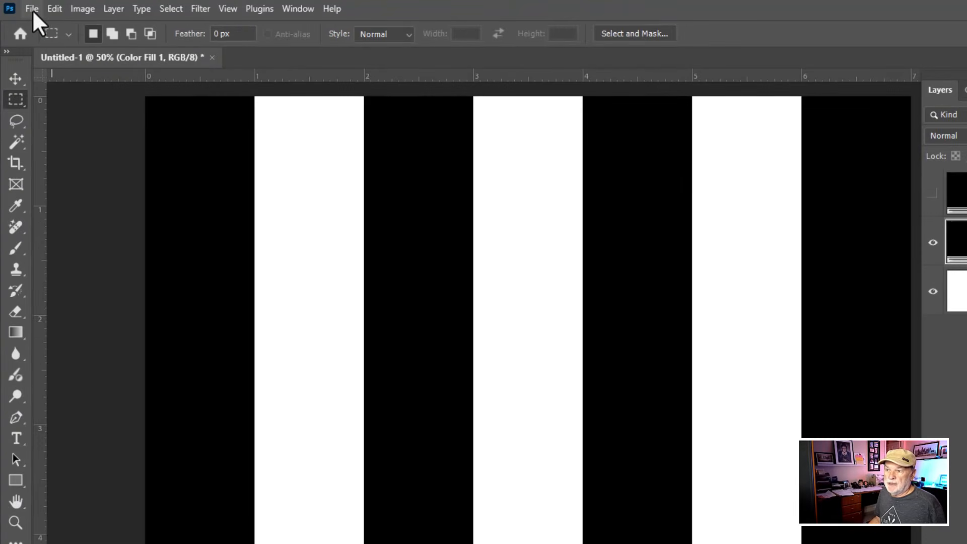
click(32, 9)
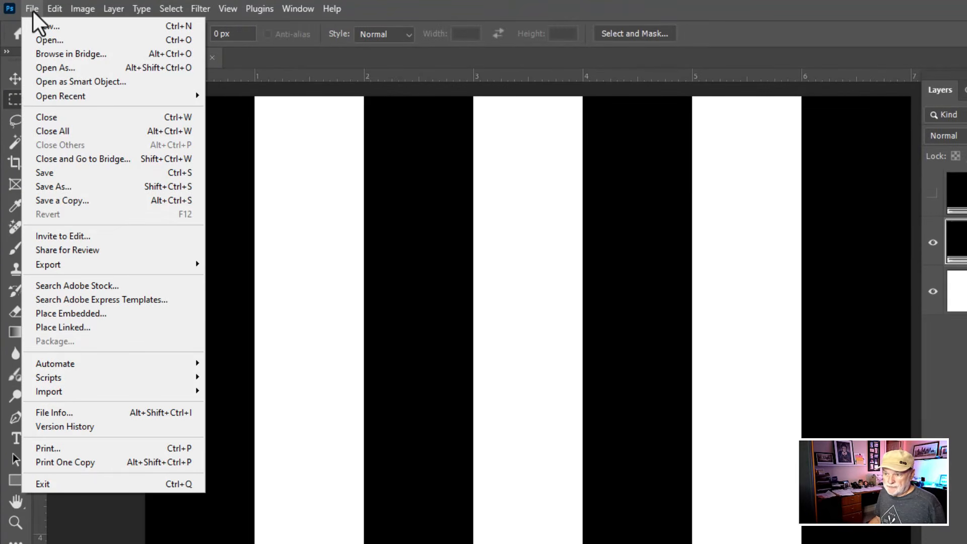
click(97, 312)
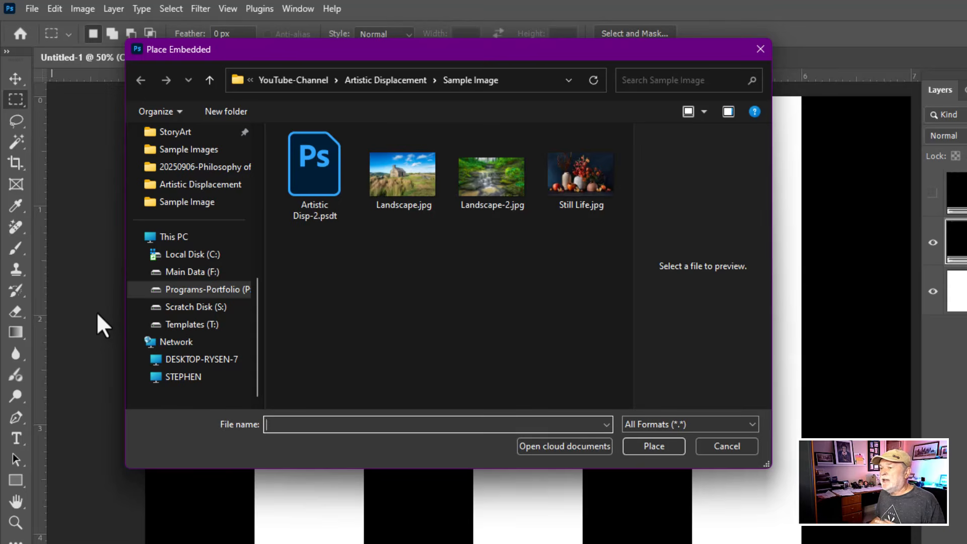
click(397, 172)
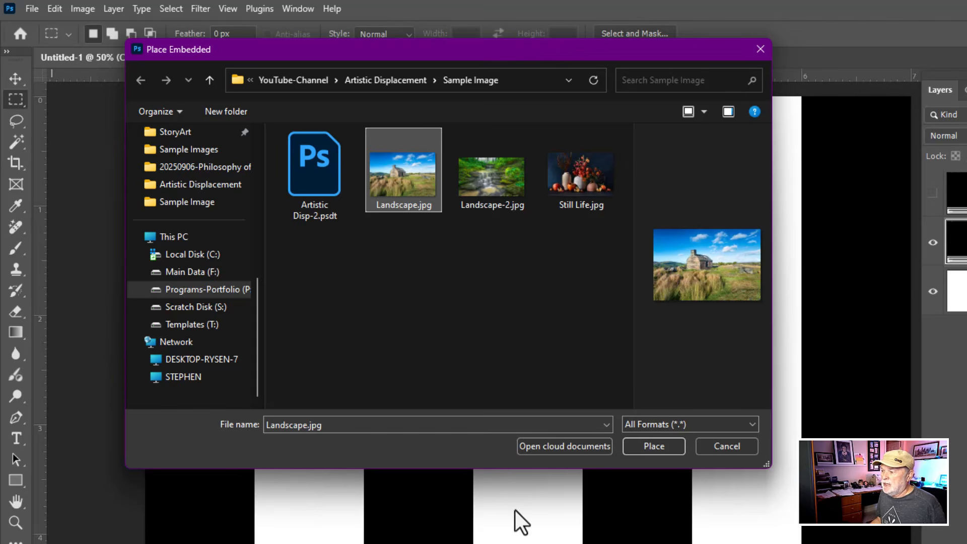
click(654, 446)
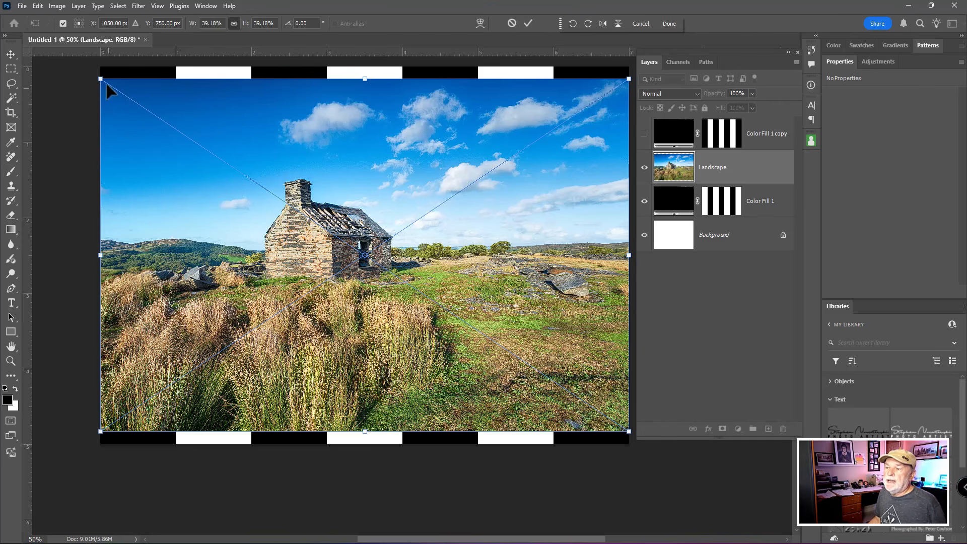
- Scale the placed landscape to about 42.73% and position it so it covers the whole canvas
drag(100, 77, 52, 53)
drag(317, 168, 320, 190)
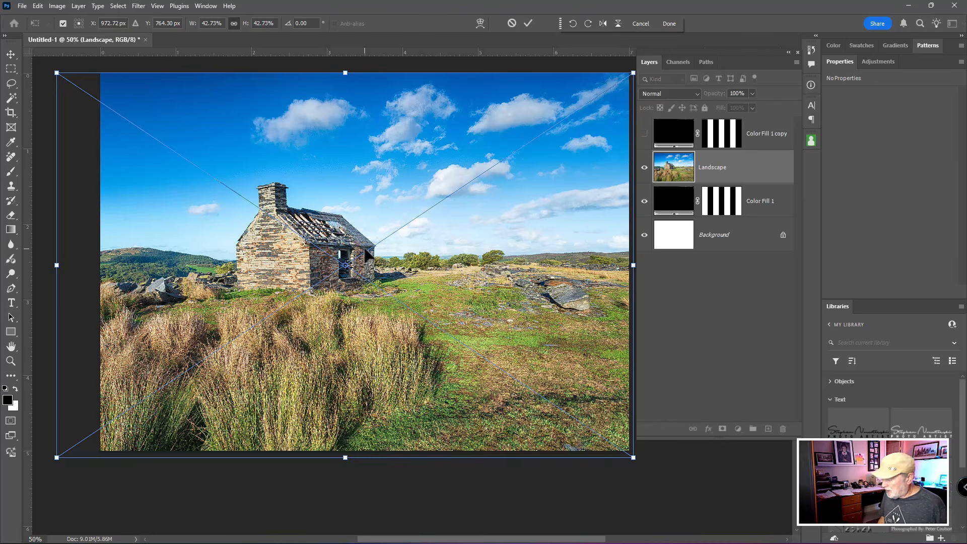
key(Return)
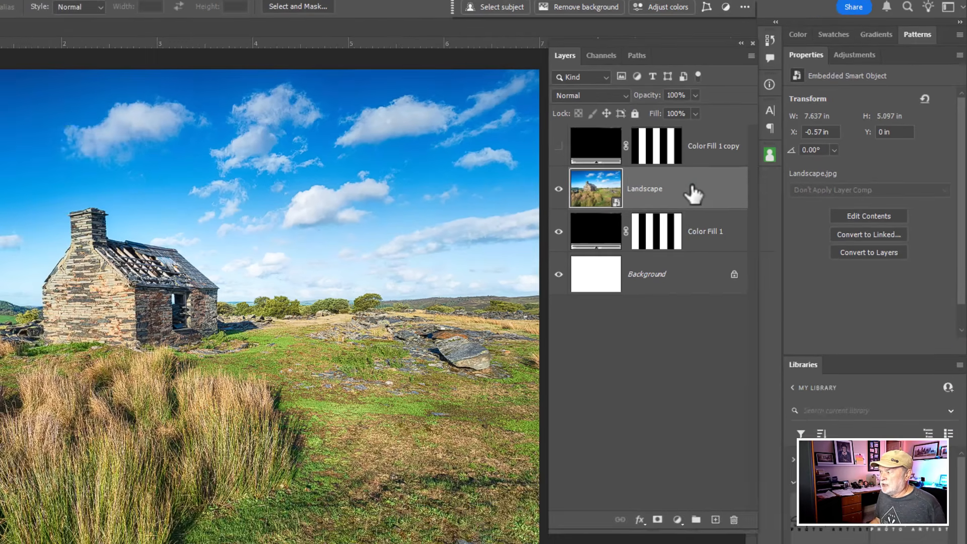
- Duplicate the Landscape layer and hide the copy, keeping the original visible
right_click(671, 210)
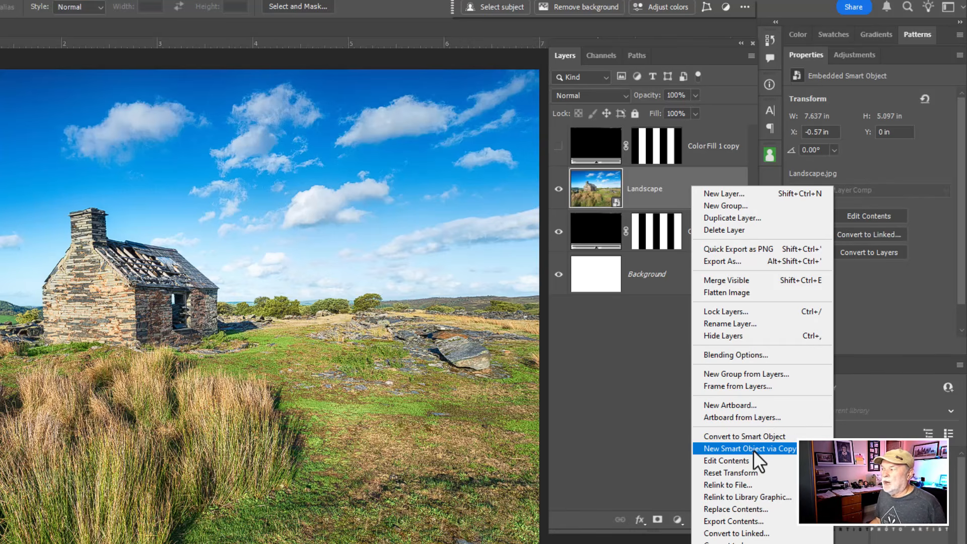
click(667, 181)
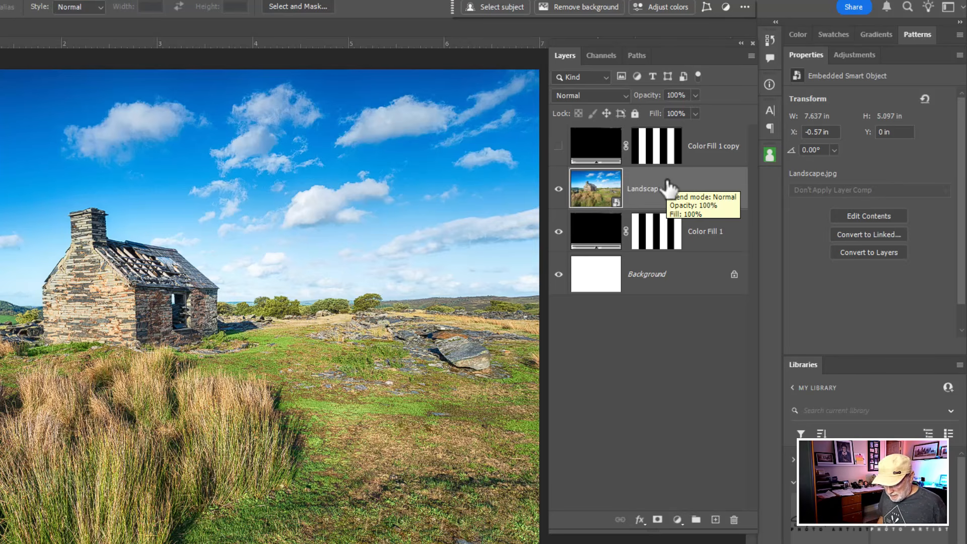
key(ctrl+j)
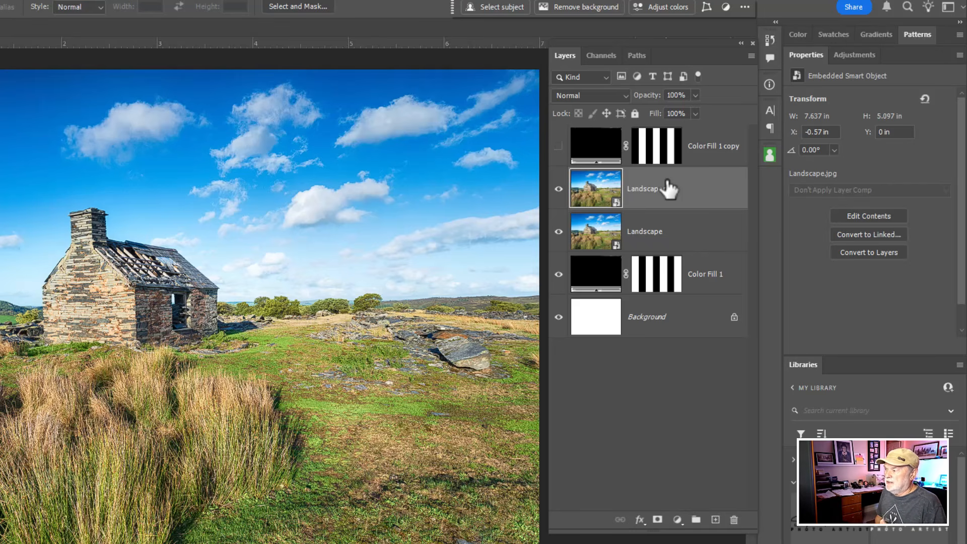
click(558, 231)
click(559, 189)
click(559, 231)
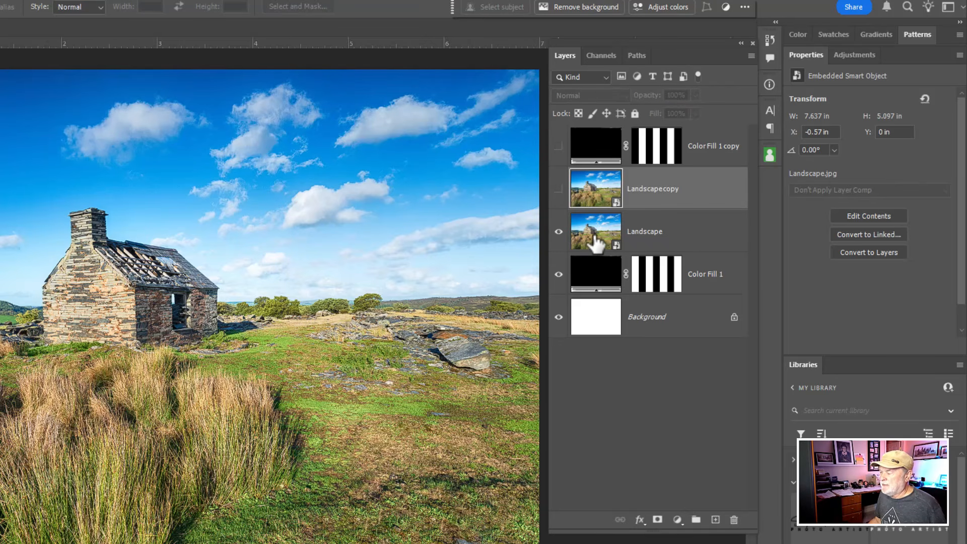
- Clip the Landscape layer to the Color Fill 1 layer beneath it
click(597, 245)
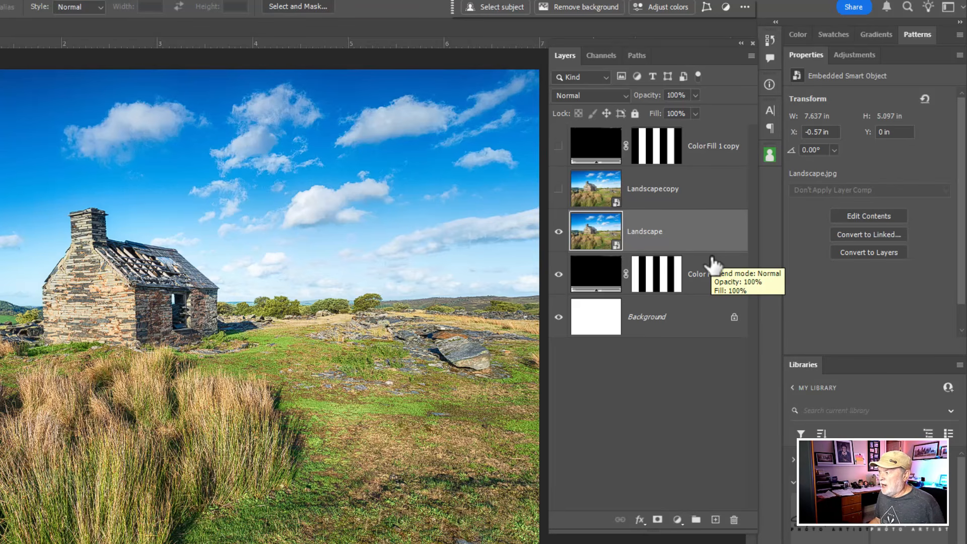
drag(713, 264, 708, 244)
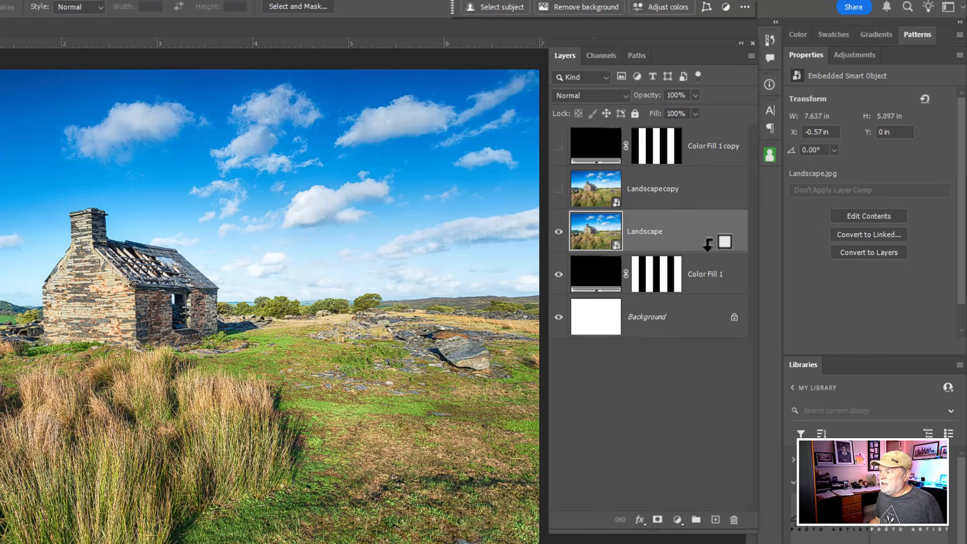
drag(708, 244, 706, 243)
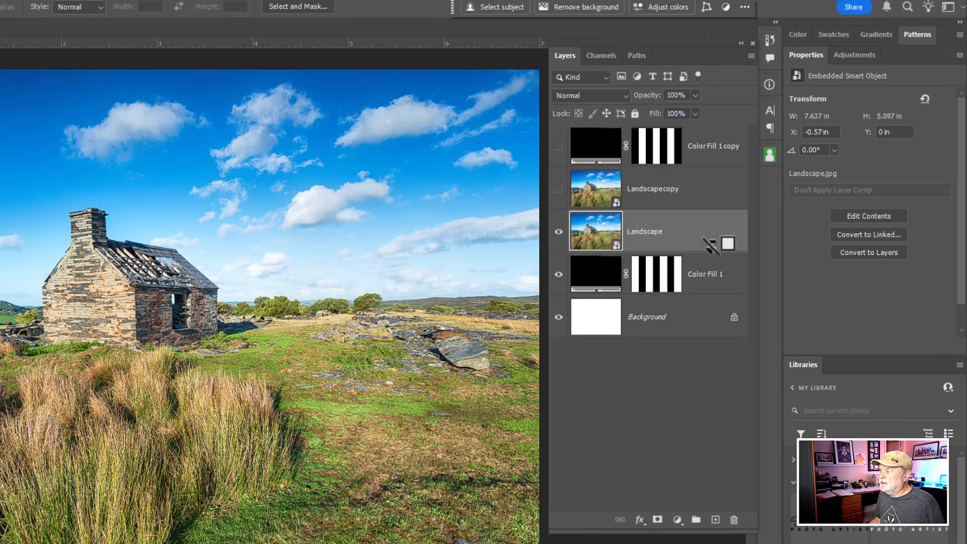
alt+click(711, 245)
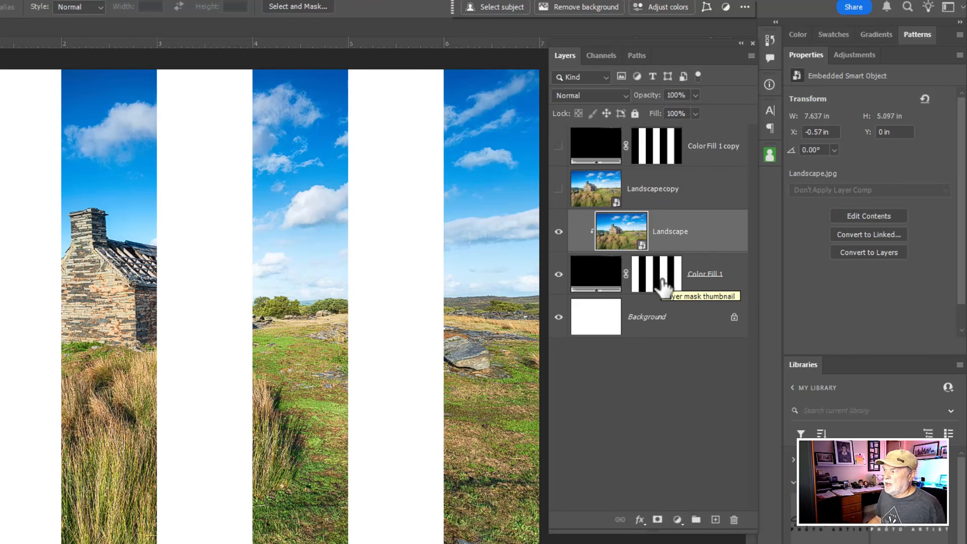
- With both hidden layers shown, move Landscape copy above Color Fill 1 copy and clip it to that layer
click(558, 189)
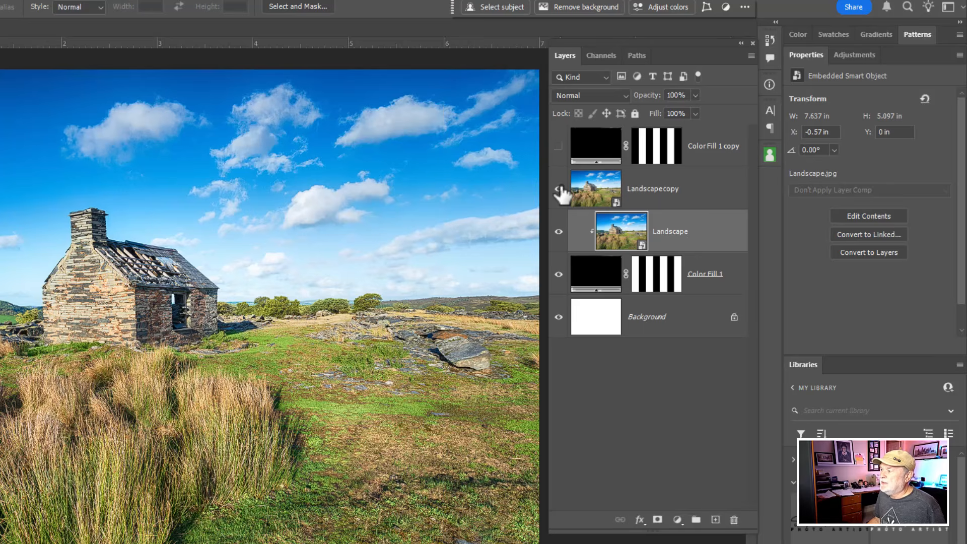
click(559, 146)
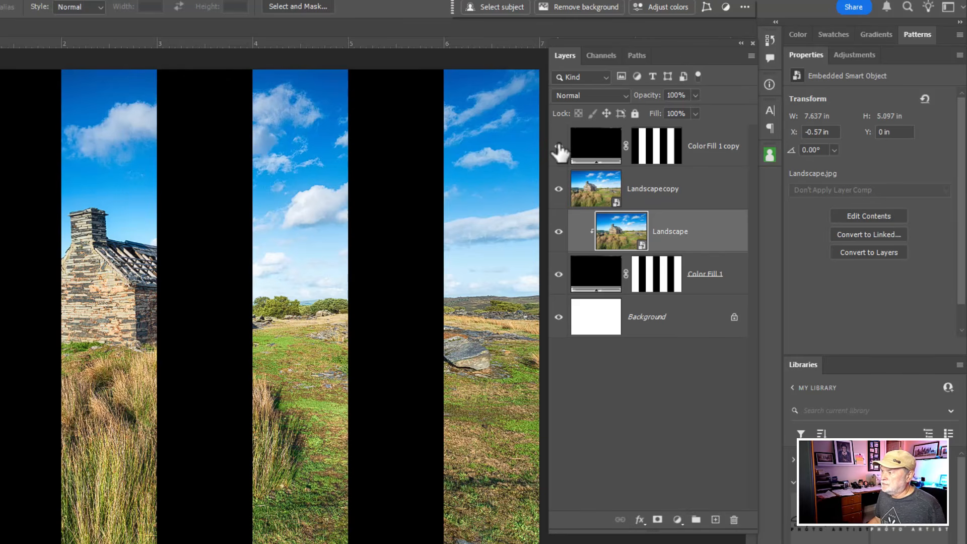
click(595, 191)
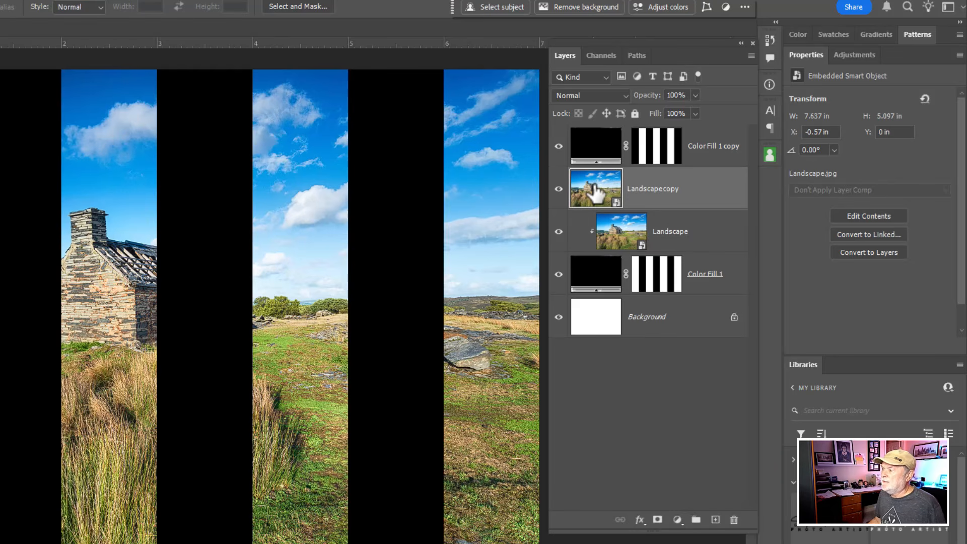
drag(594, 190, 595, 136)
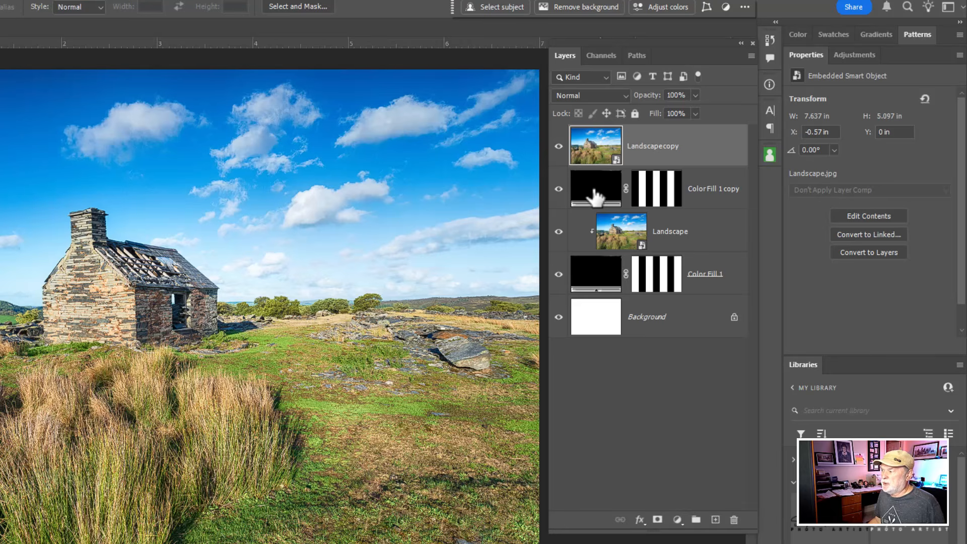
right_click(695, 146)
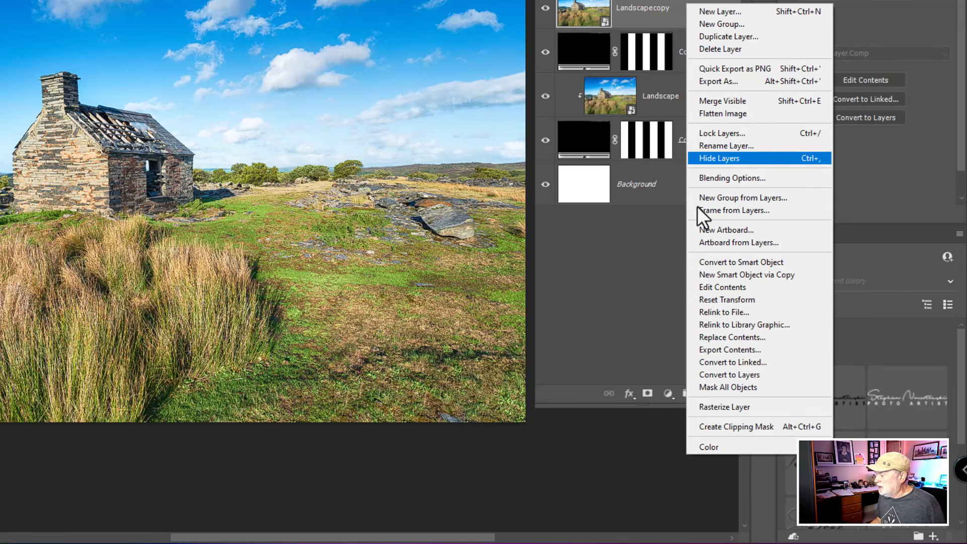
click(730, 427)
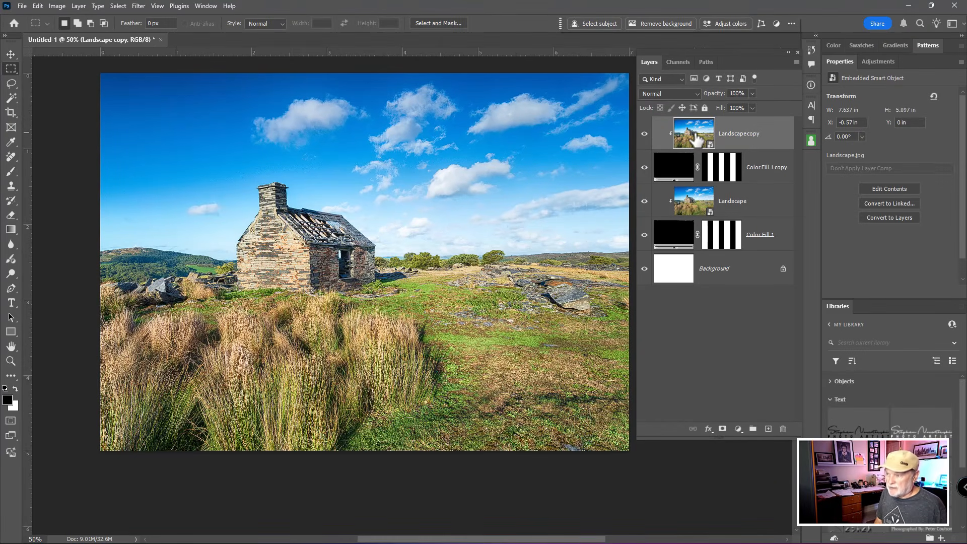
- Scale Landscape copy down to about 34.79% and reposition it so its horizon and building line up with the larger image
key(ctrl+t)
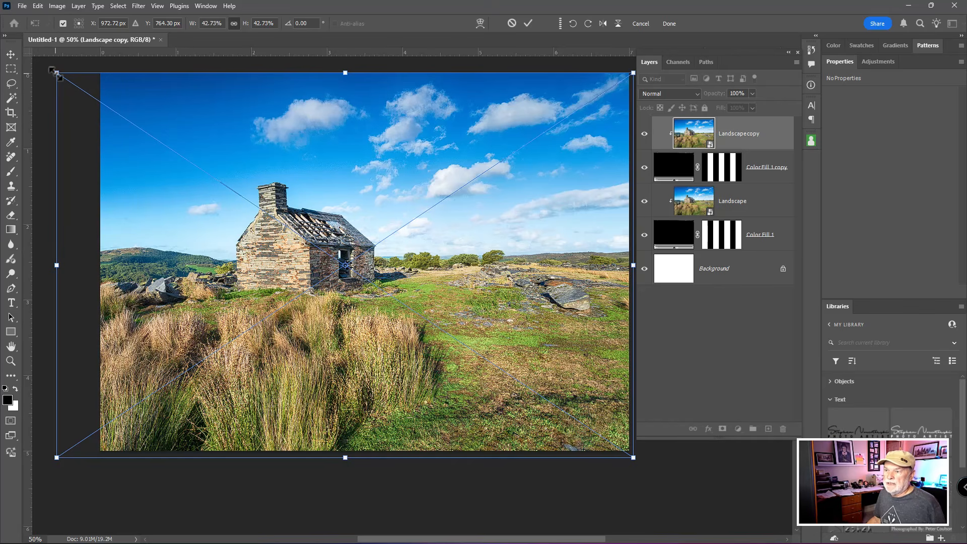
drag(57, 75, 164, 140)
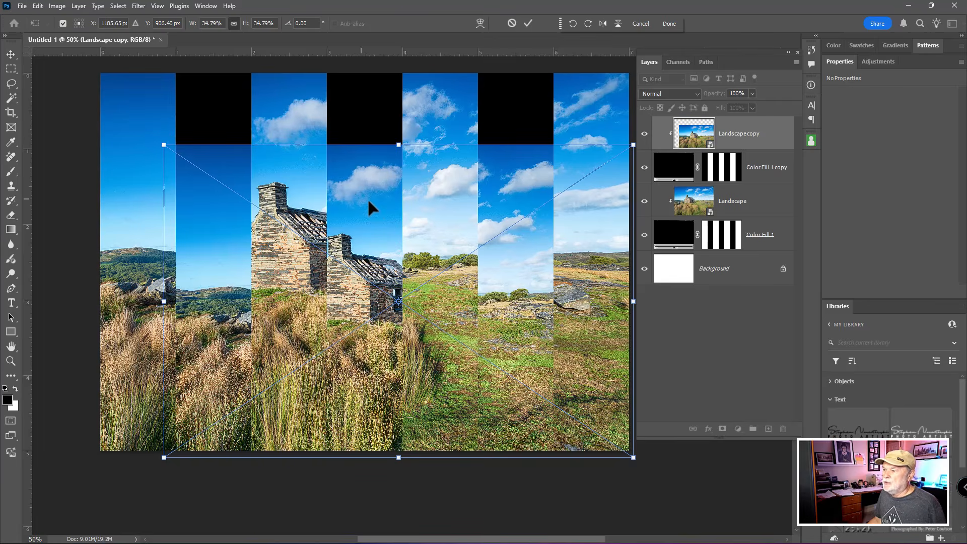
drag(371, 205, 349, 179)
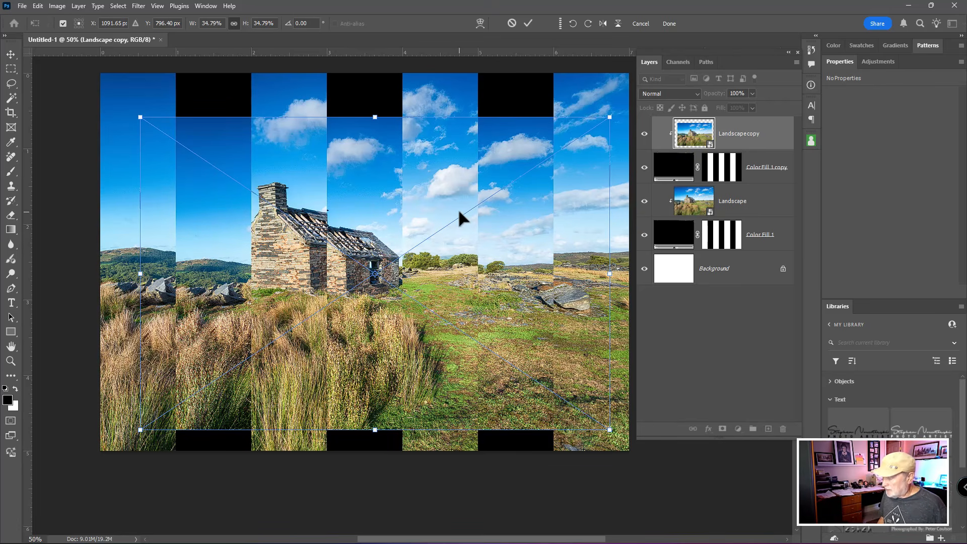
key(Return)
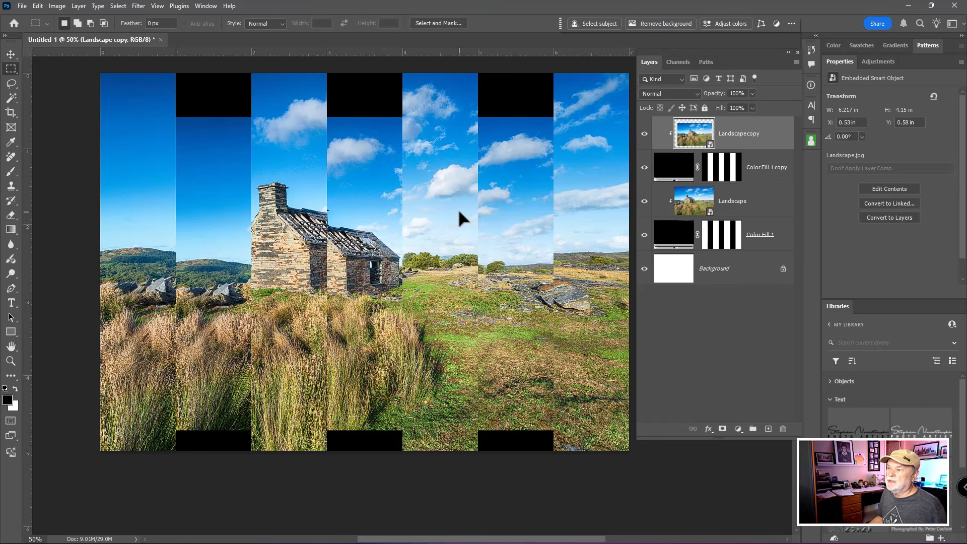
- Try gray (9f9f9f) and blue tones as the Color Fill 1 copy color, and return it to black (000000)
click(679, 171)
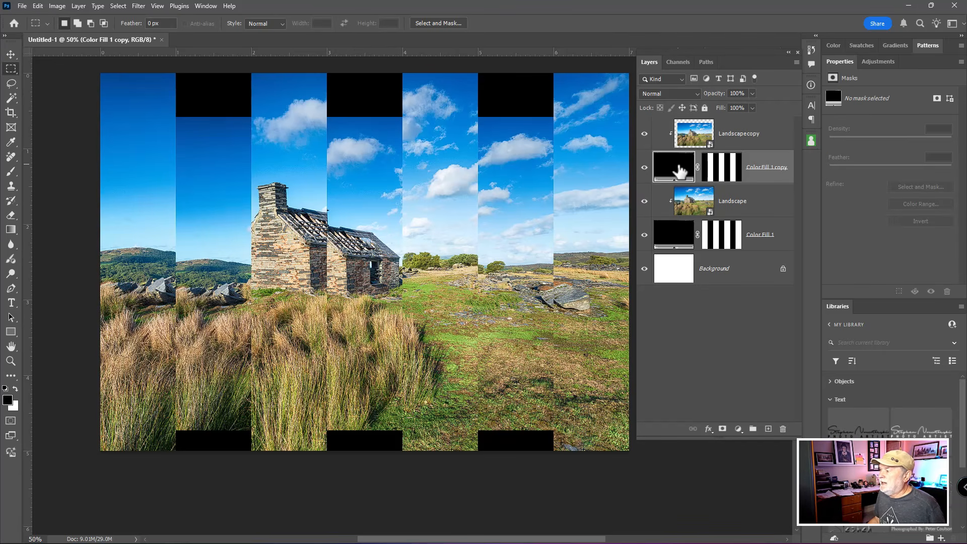
double_click(680, 170)
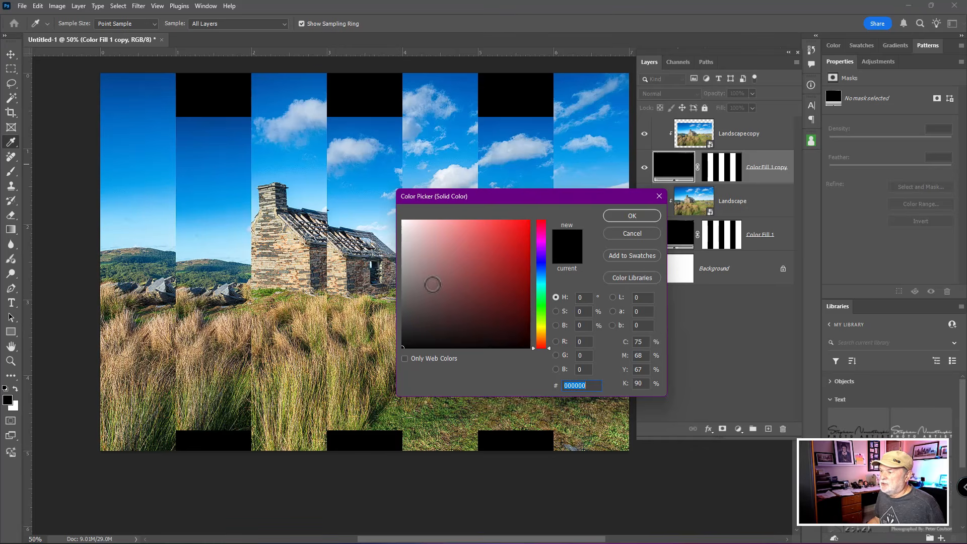
drag(432, 281, 360, 264)
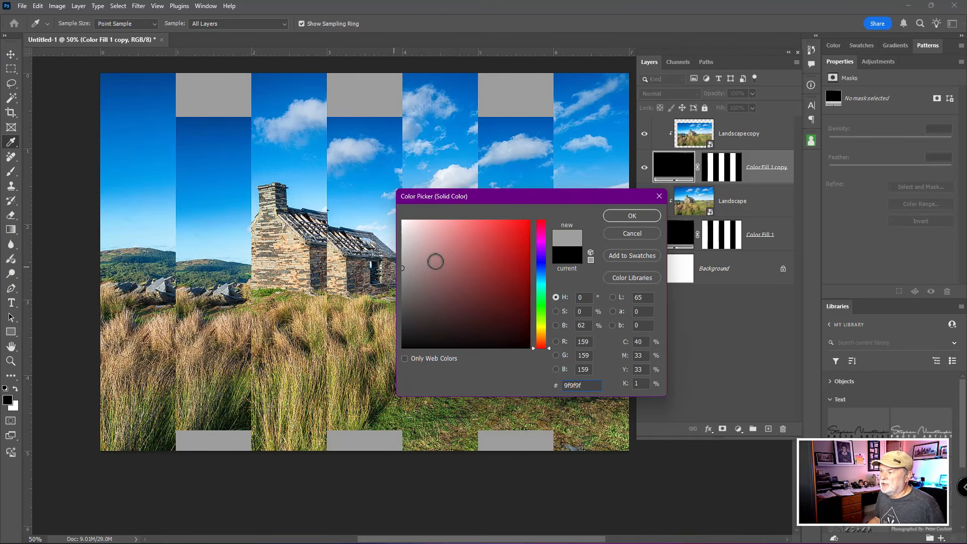
click(541, 263)
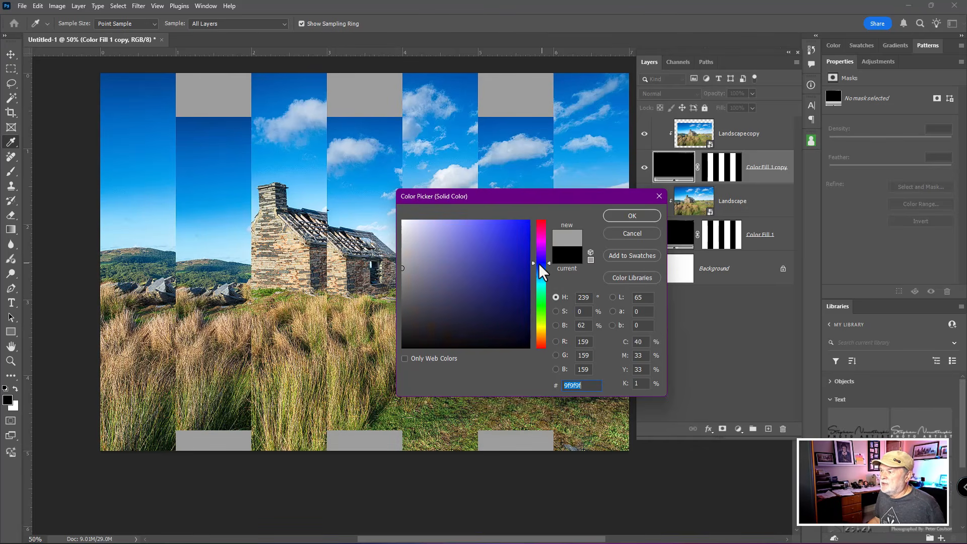
click(499, 219)
mouse_move(498, 220)
mouse_down()
mouse_move(484, 247)
mouse_move(482, 223)
mouse_move(464, 274)
mouse_move(420, 278)
mouse_move(403, 347)
mouse_up()
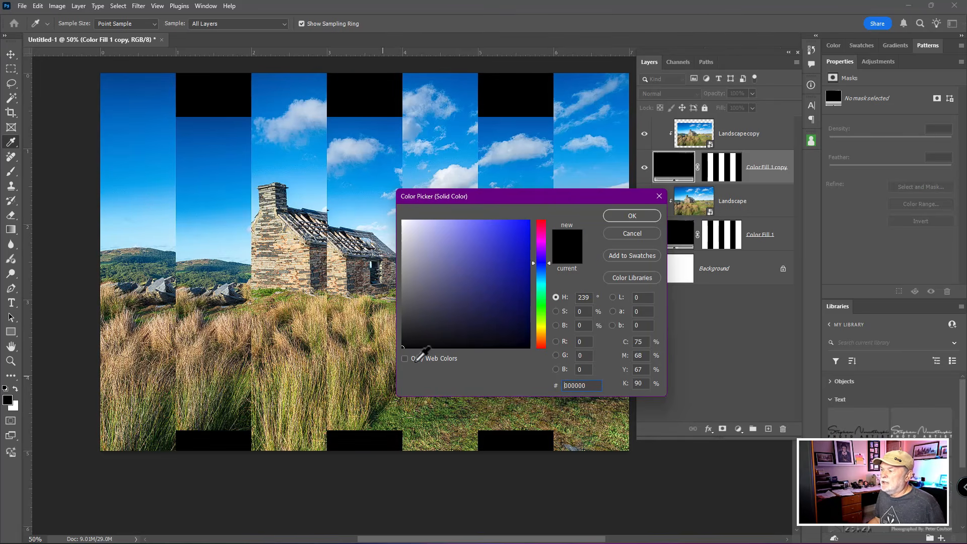
click(639, 217)
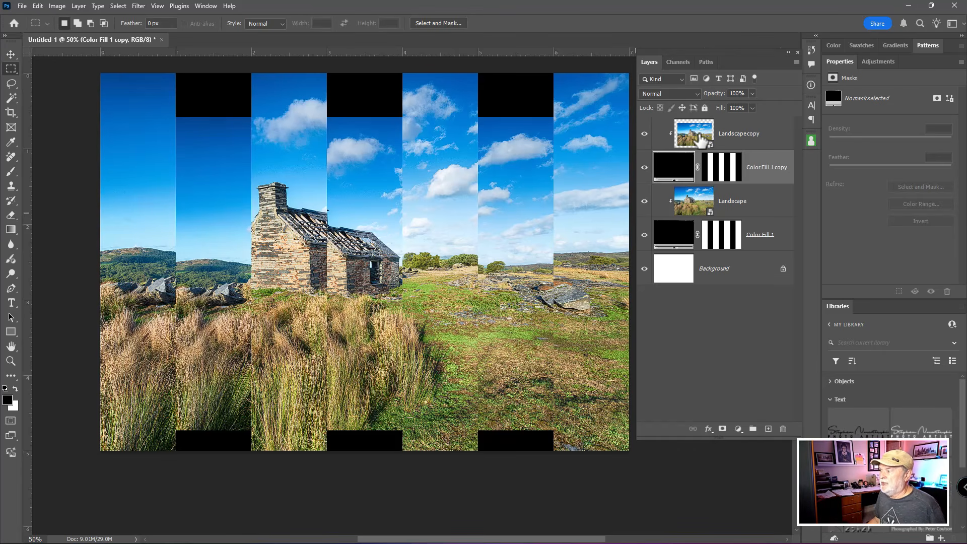
- Duplicate Landscape copy and move the duplicate beneath it, clipped to Color Fill 1 copy
click(700, 137)
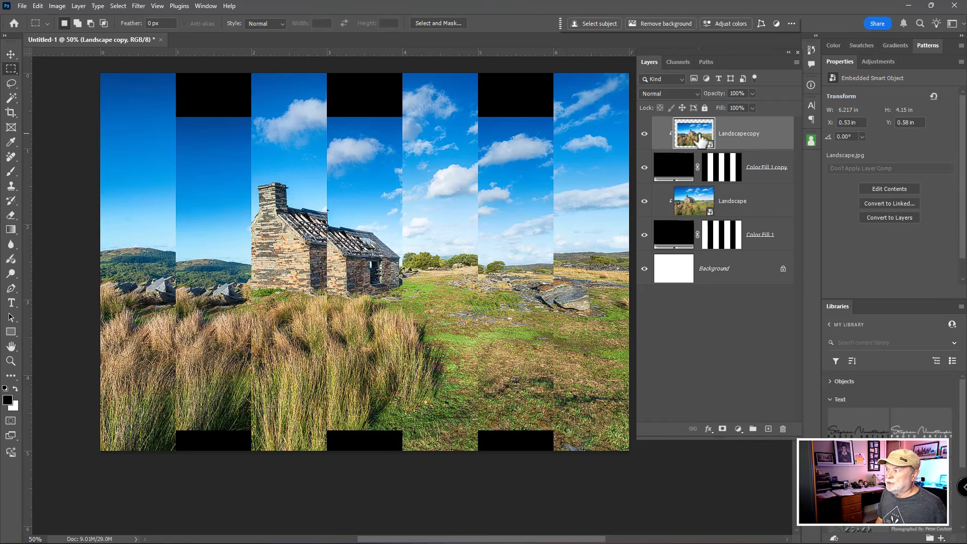
key(ctrl+j)
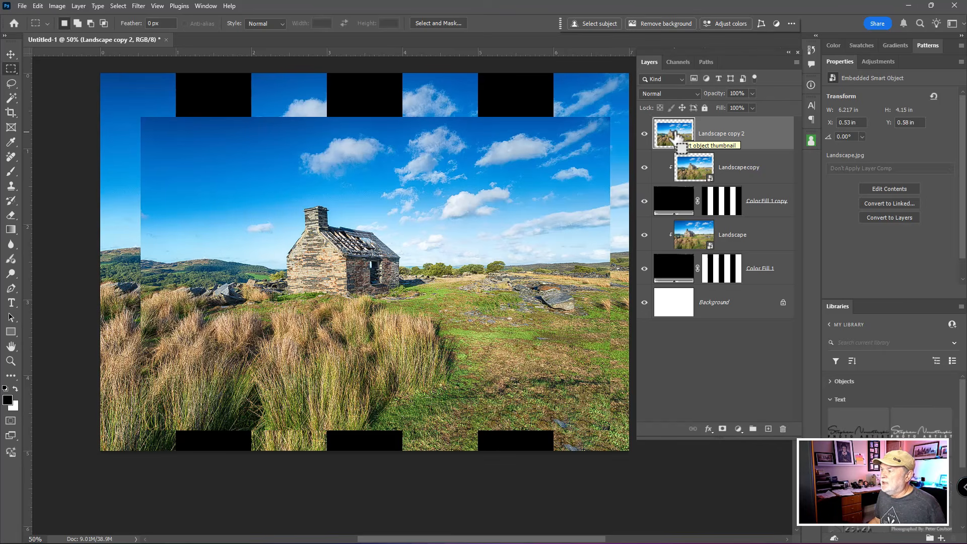
drag(675, 137, 678, 190)
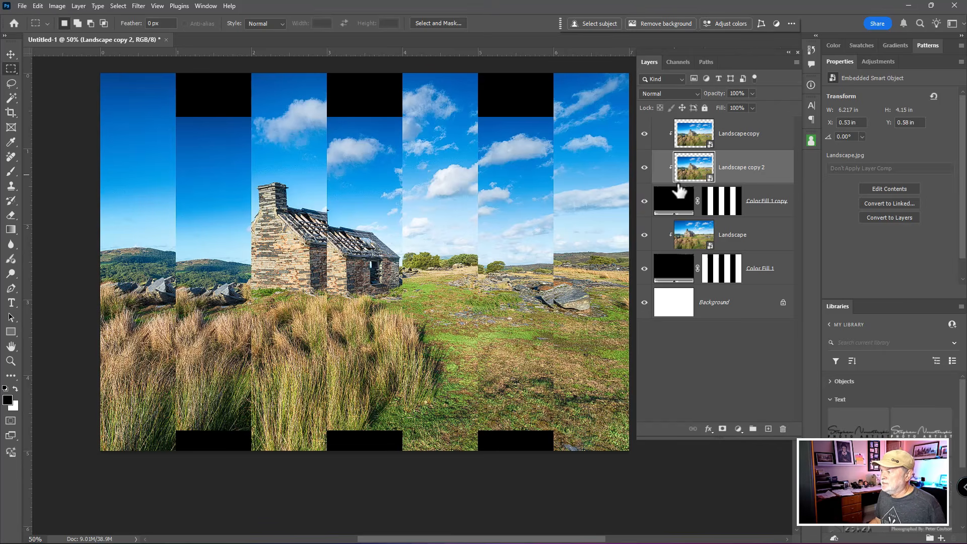
key(ctrl)
key(ctrl)
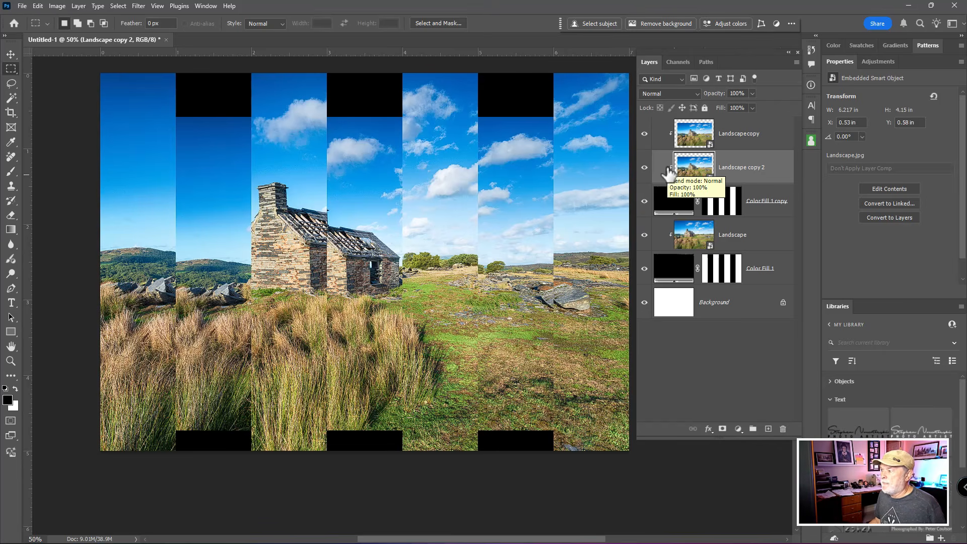
click(699, 144)
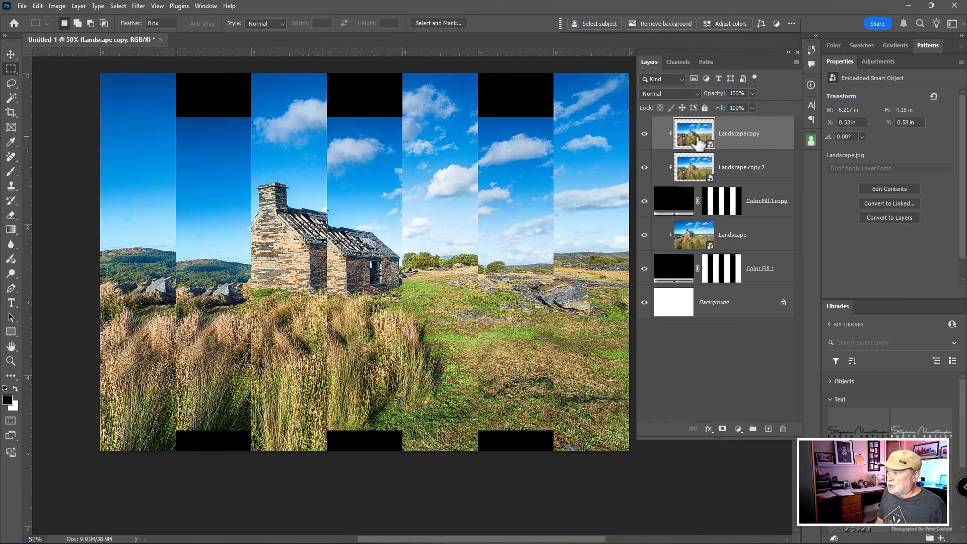
key(ctrl+t)
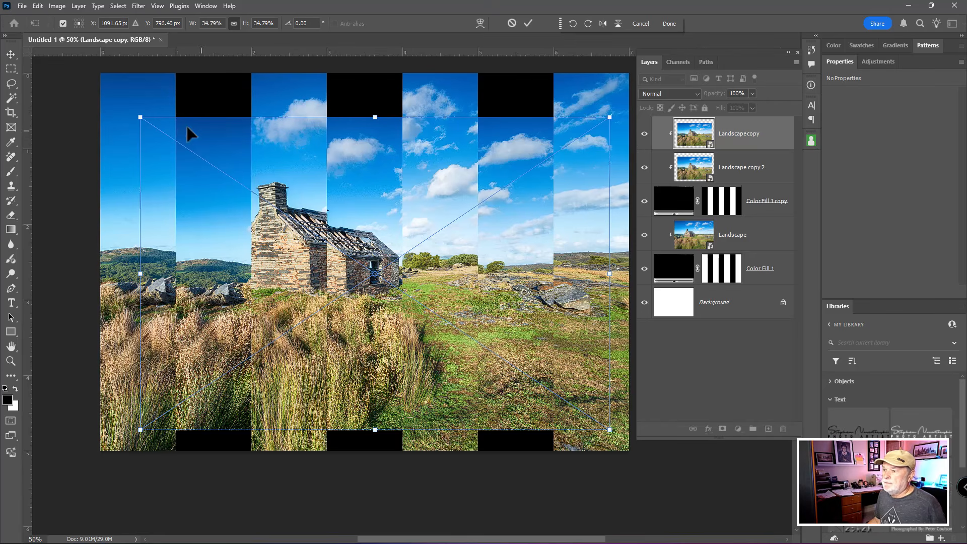
drag(141, 117, 143, 114)
key(Return)
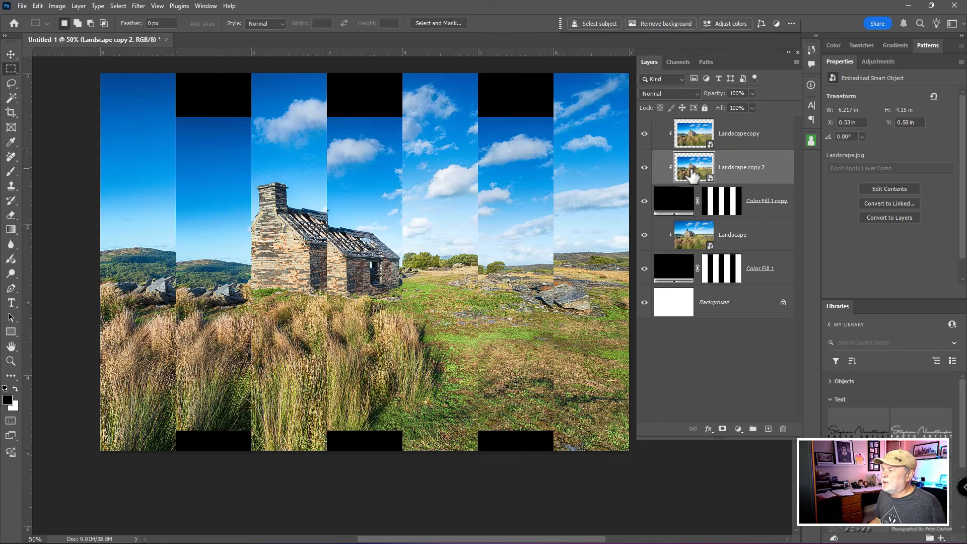
- Scale Landscape copy 2 up to about 46.03% and reposition it to cover the black gaps above and below the smaller striped image
key(ctrl+t)
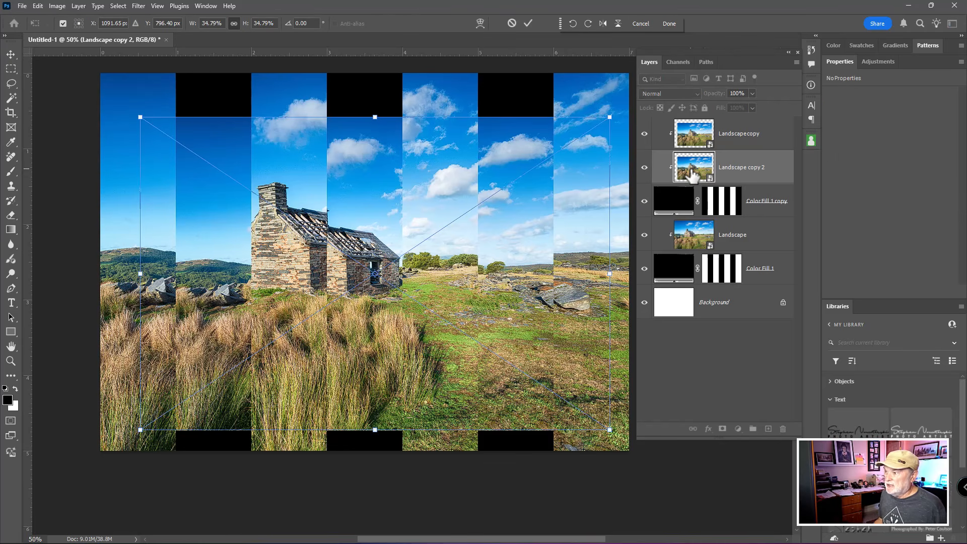
drag(141, 117, 97, 75)
scroll(429, 277, down, 3)
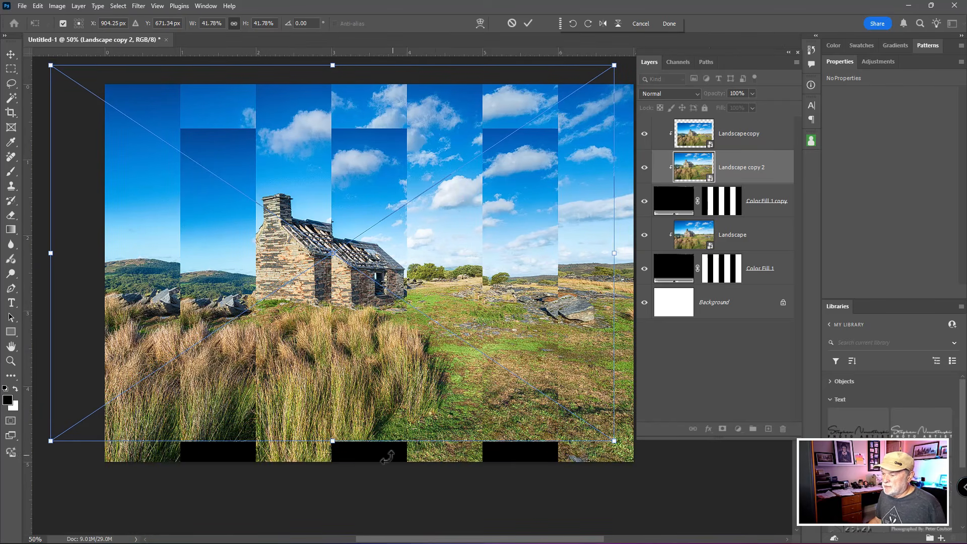
drag(332, 442, 335, 486)
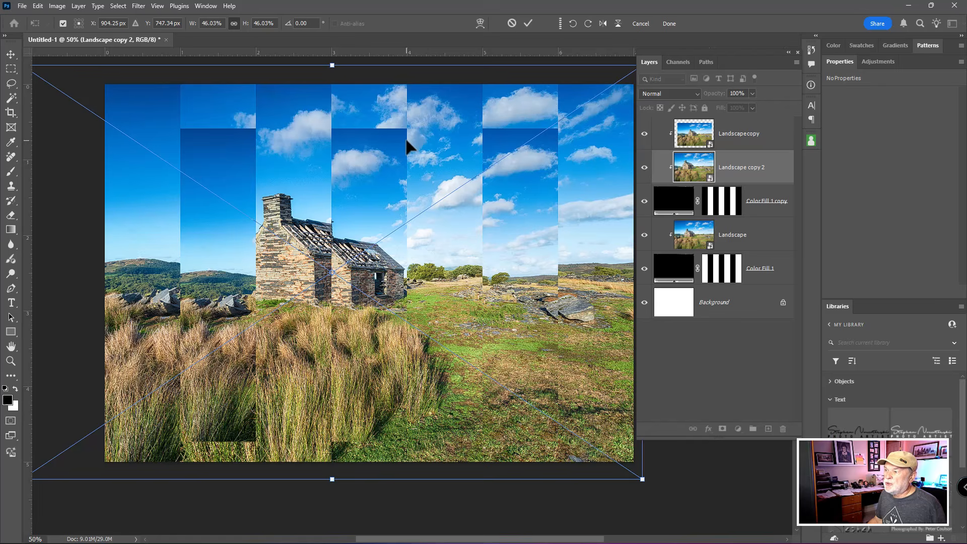
click(371, 97)
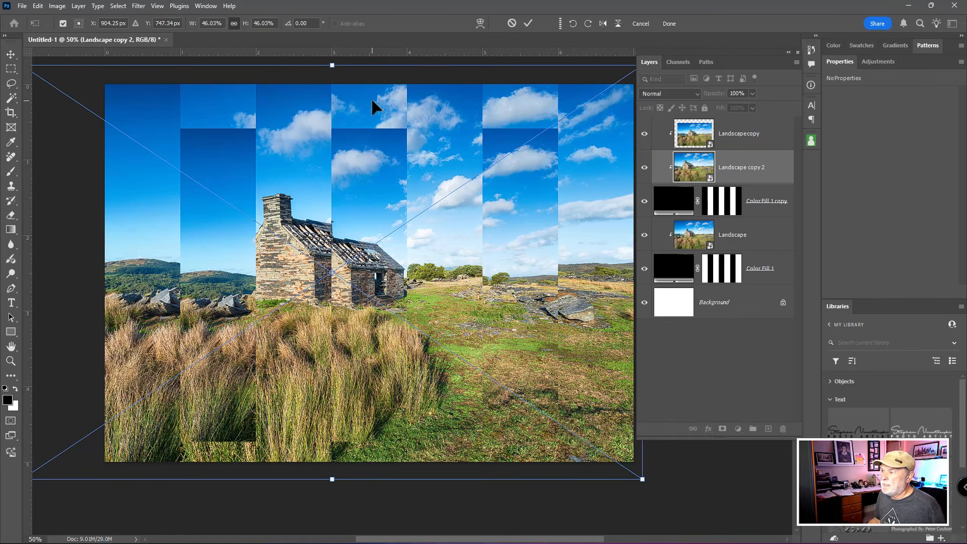
click(371, 98)
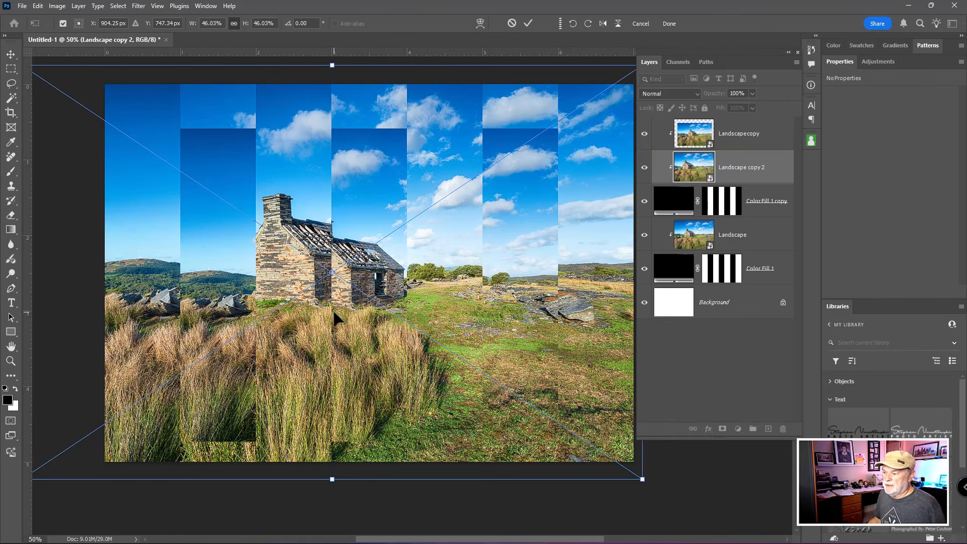
drag(308, 309, 356, 304)
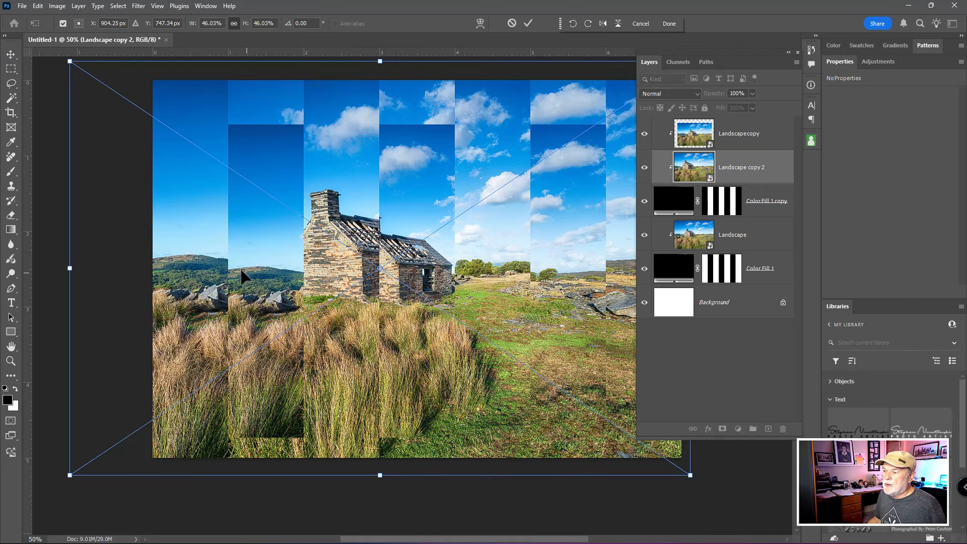
mouse_move(252, 268)
mouse_down()
mouse_move(295, 273)
mouse_move(258, 267)
mouse_move(291, 264)
mouse_move(265, 265)
mouse_move(274, 260)
mouse_move(236, 270)
mouse_up()
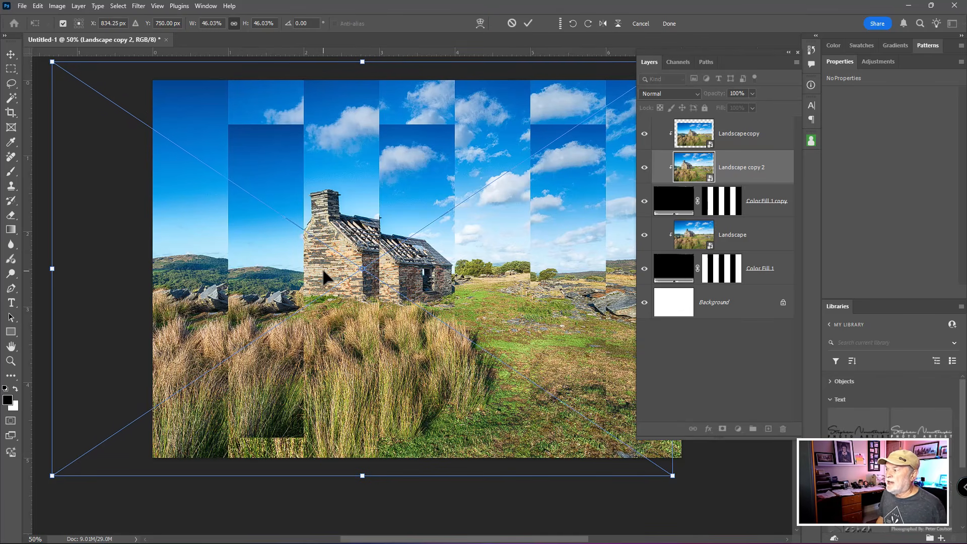
key(Return)
- Add an Inner Shadow layer style to Color Fill 1 with 69% opacity and a black (000000) shadow color
scroll(360, 273, up, 1)
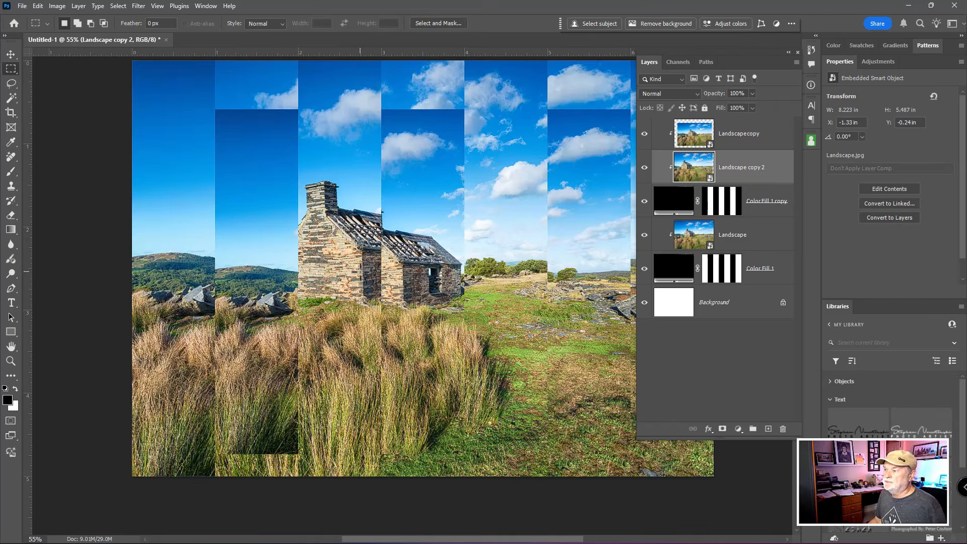
scroll(361, 272, down, 2)
drag(490, 275, 446, 255)
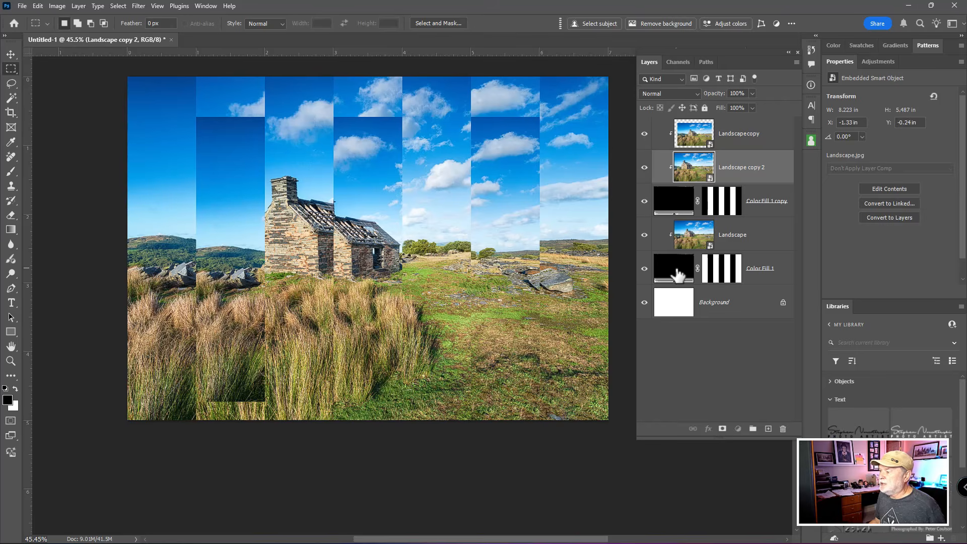
click(678, 276)
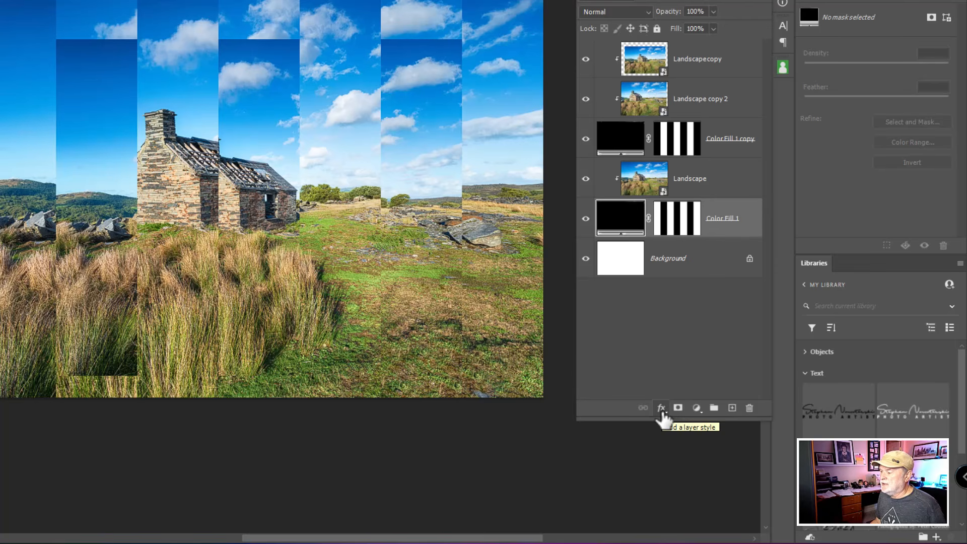
click(661, 409)
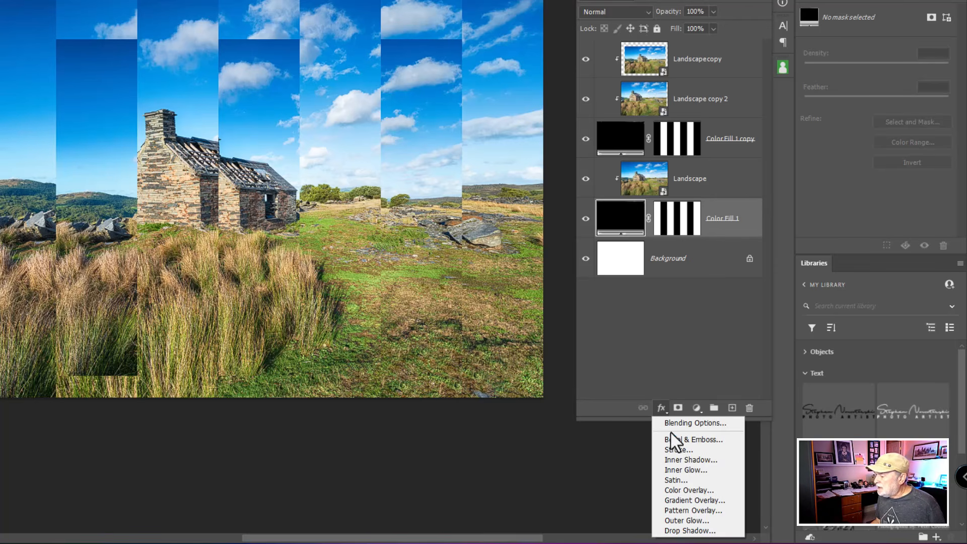
click(678, 460)
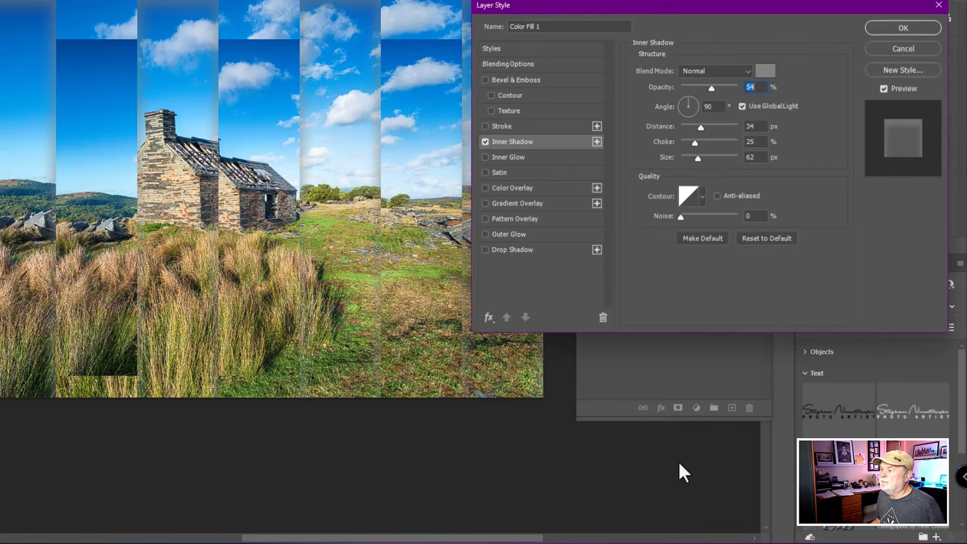
mouse_move(712, 88)
mouse_down()
mouse_move(729, 87)
mouse_move(707, 88)
mouse_move(720, 88)
mouse_up()
click(766, 72)
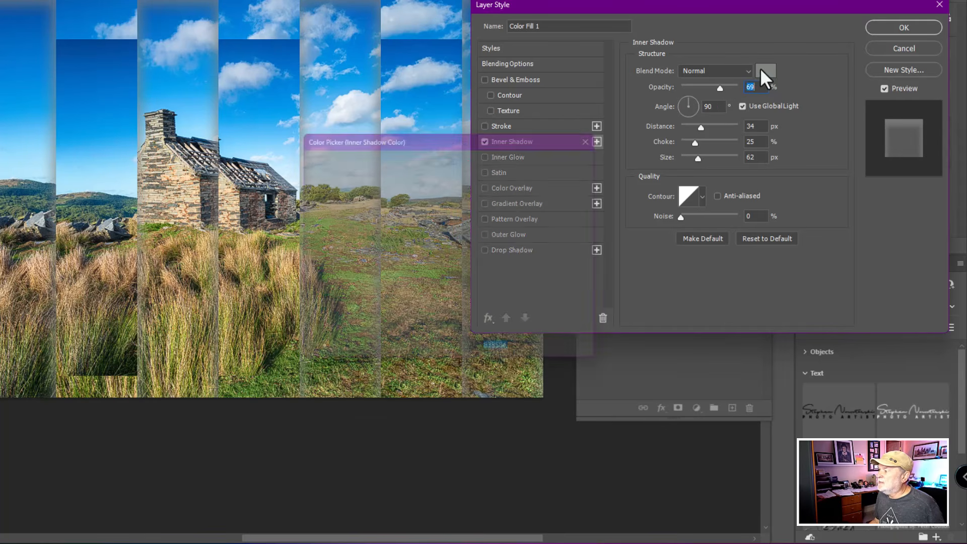
drag(345, 202, 294, 332)
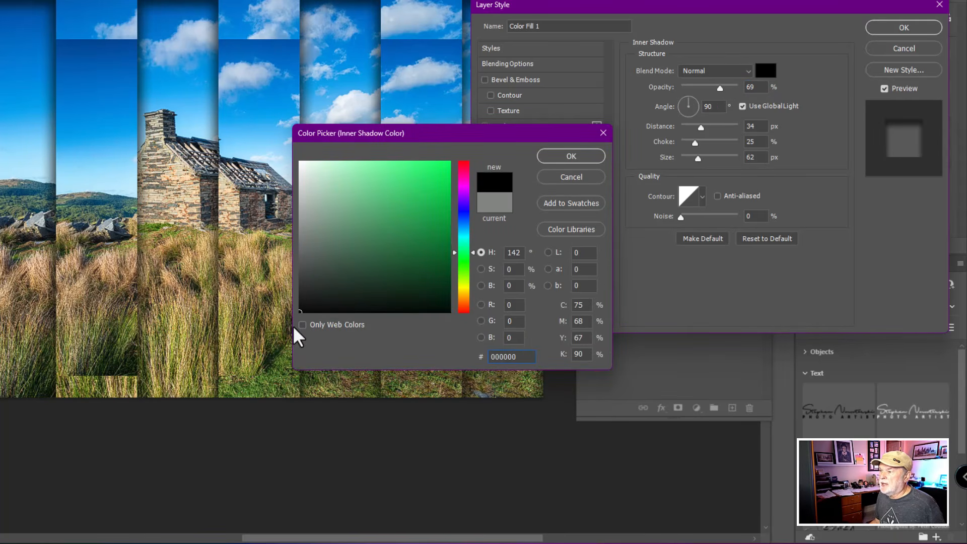
click(570, 157)
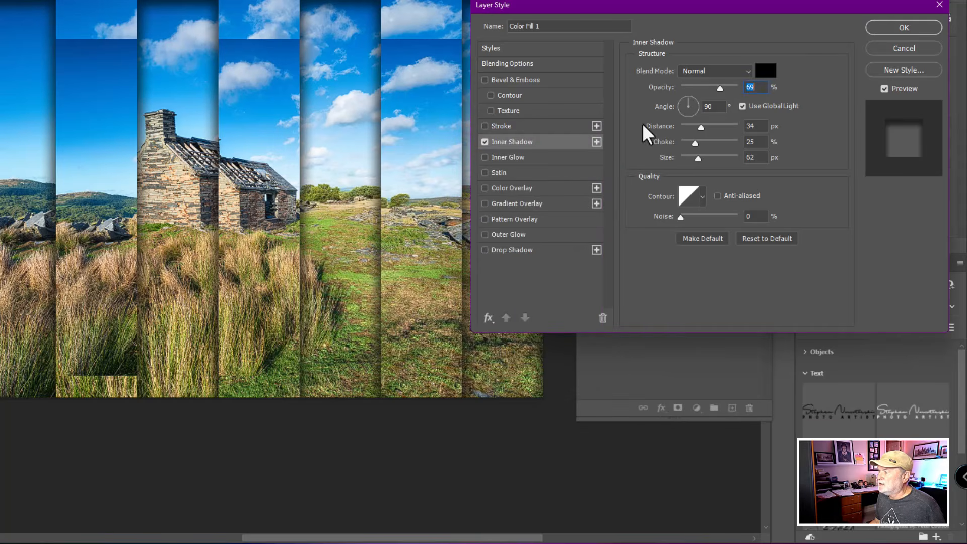
- Set the inner shadow's opacity to 31%, distance to 40 px, choke to 23% and size to 38 px, and apply the style
mouse_move(721, 88)
mouse_down()
mouse_move(694, 89)
mouse_move(740, 89)
mouse_move(725, 90)
mouse_up()
mouse_move(701, 129)
mouse_down()
mouse_move(736, 130)
mouse_move(705, 129)
mouse_move(718, 144)
mouse_move(704, 144)
mouse_move(696, 160)
mouse_move(694, 143)
mouse_up()
drag(724, 90, 699, 95)
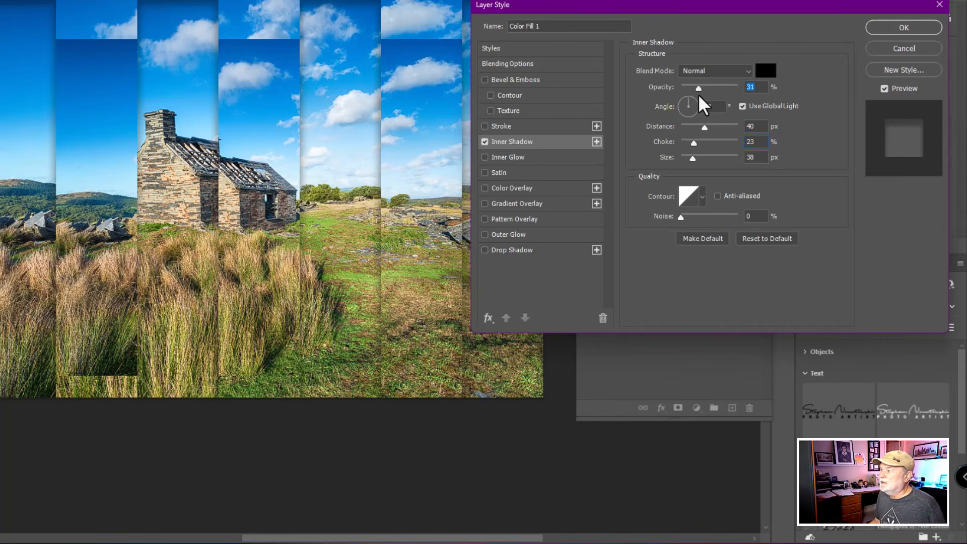
click(885, 25)
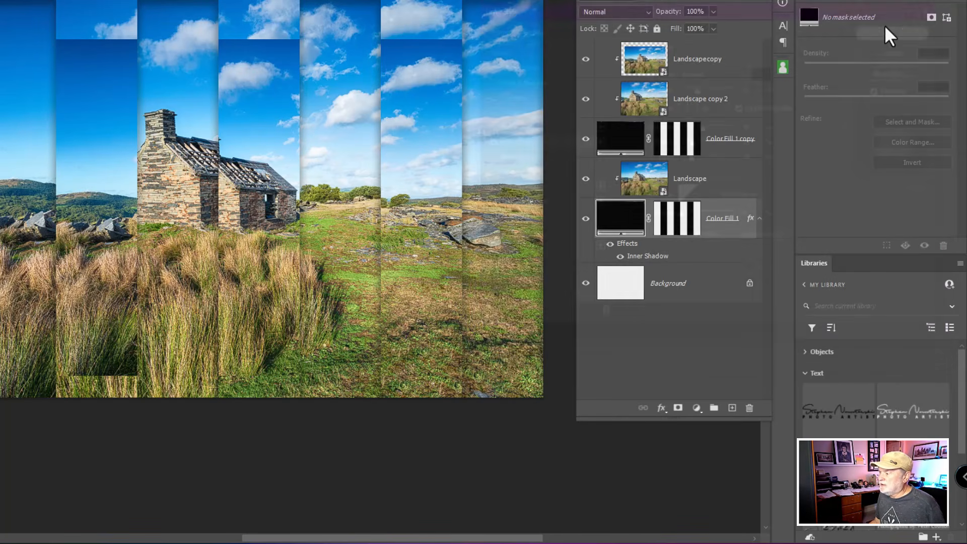
- Compare the artwork with and without Color Fill 1's Inner Shadow, leaving the effect shown
click(620, 256)
click(620, 257)
click(621, 257)
click(622, 257)
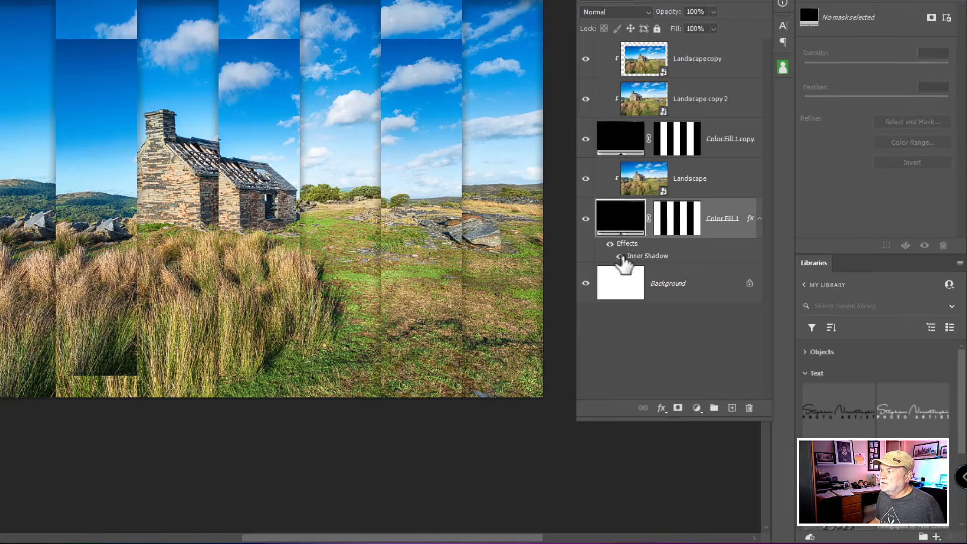
click(621, 256)
click(621, 257)
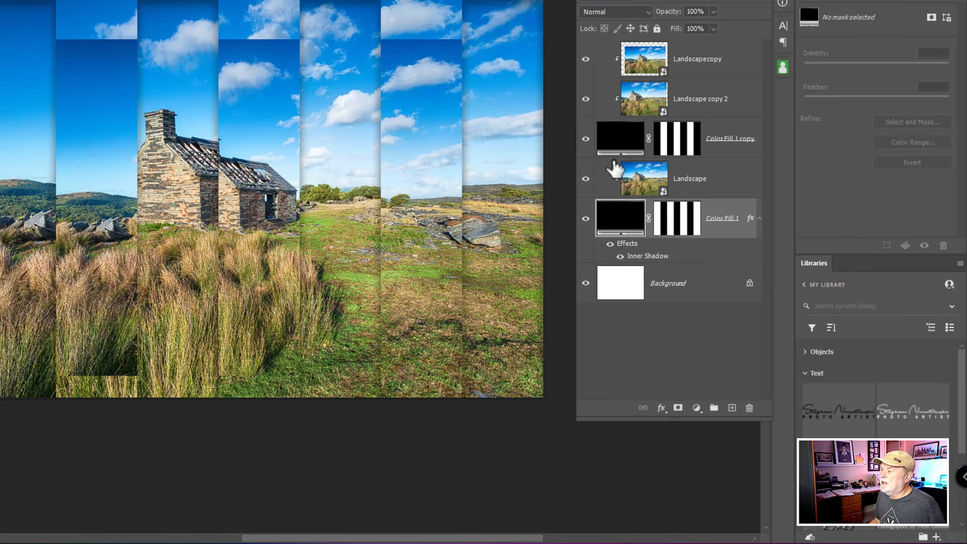
- Copy the Inner Shadow effect from Color Fill 1 to Color Fill 1 copy
click(622, 147)
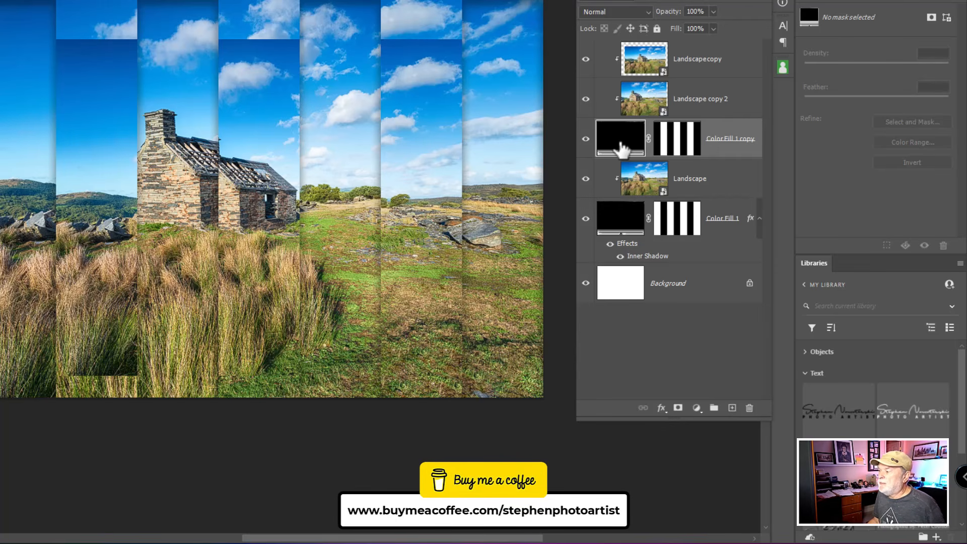
click(649, 257)
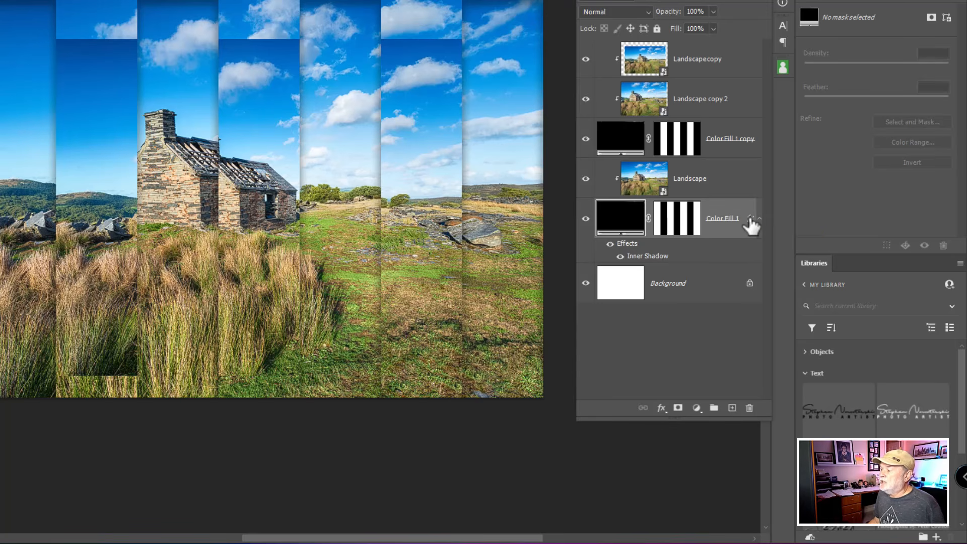
drag(750, 218, 751, 213)
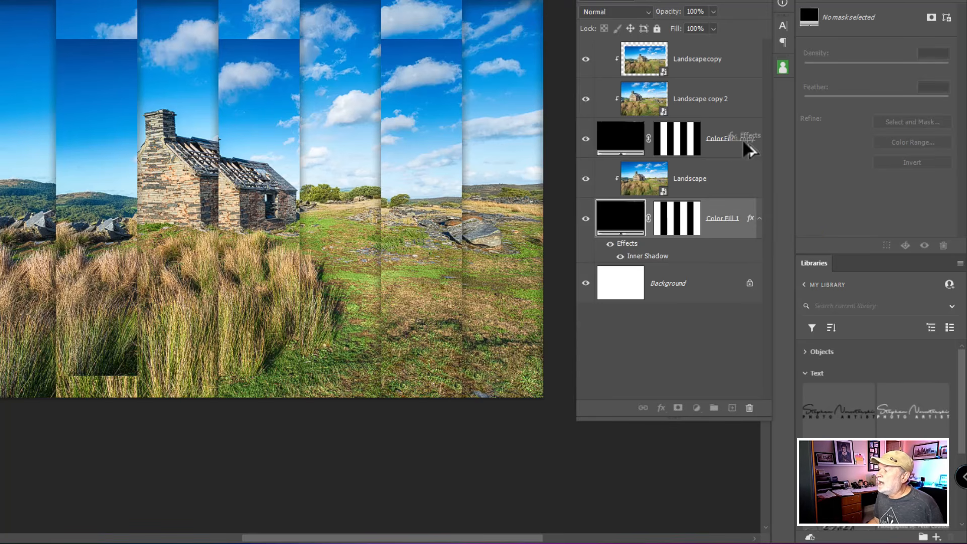
drag(744, 143, 745, 146)
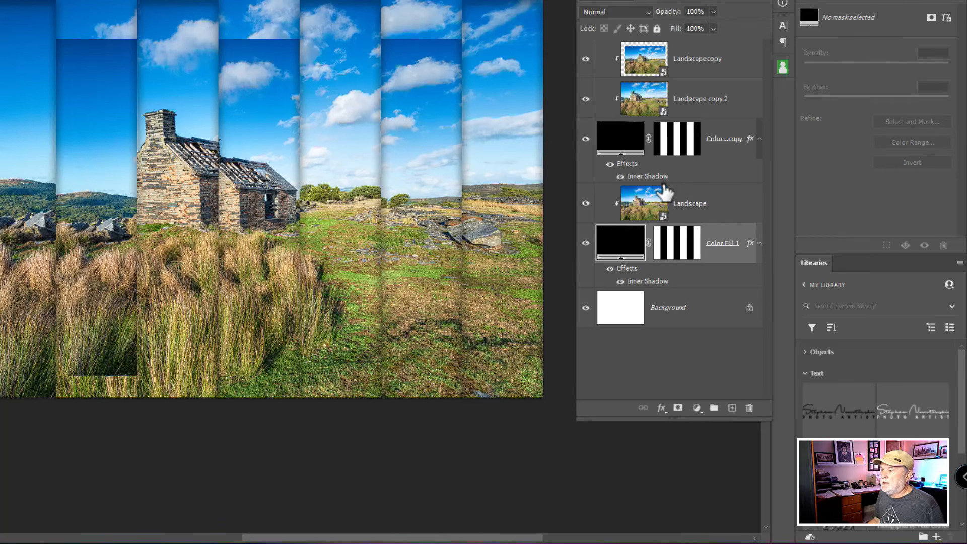
- Compare the stripes with and without the Inner Shadow on Color Fill 1 copy and on Color Fill 1, leaving both effects shown
click(622, 177)
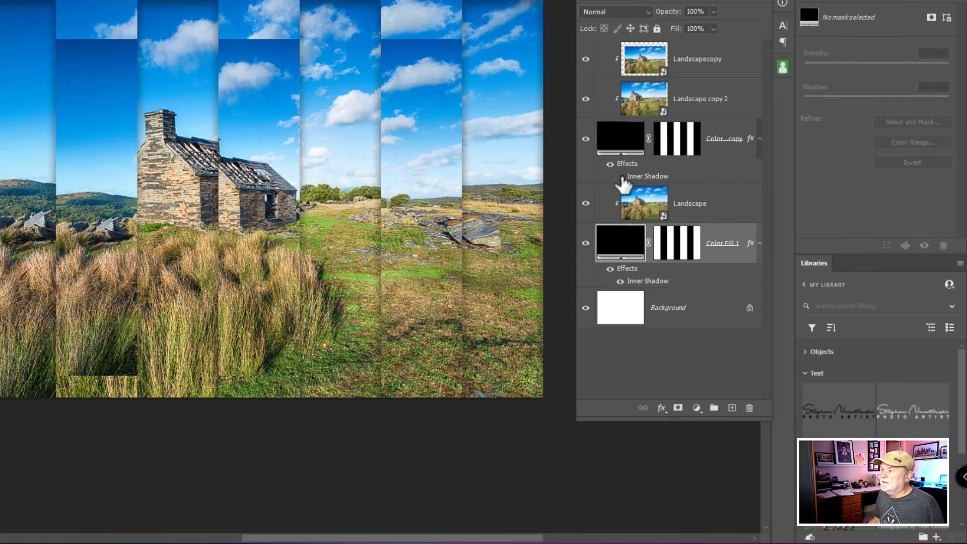
click(622, 177)
click(622, 177)
click(621, 177)
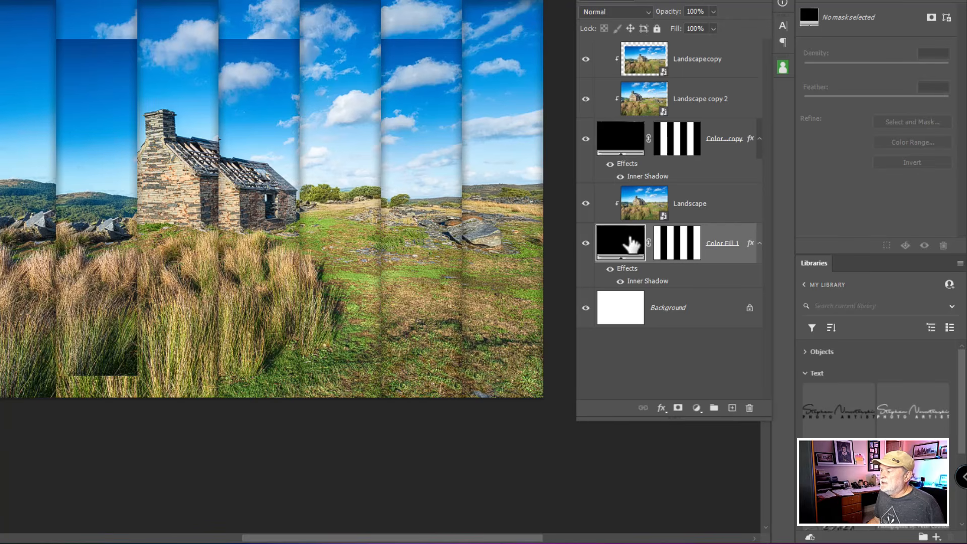
click(622, 281)
click(621, 281)
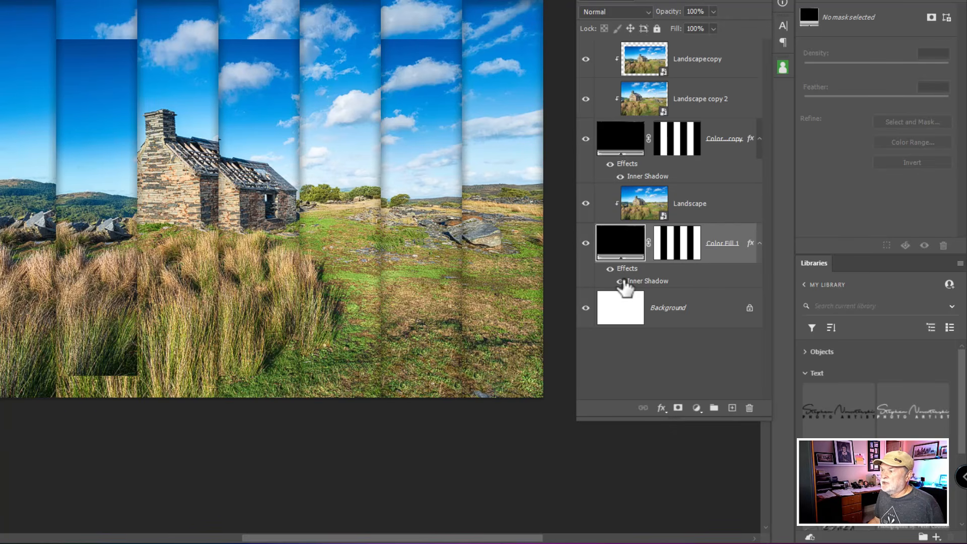
click(621, 281)
click(621, 281)
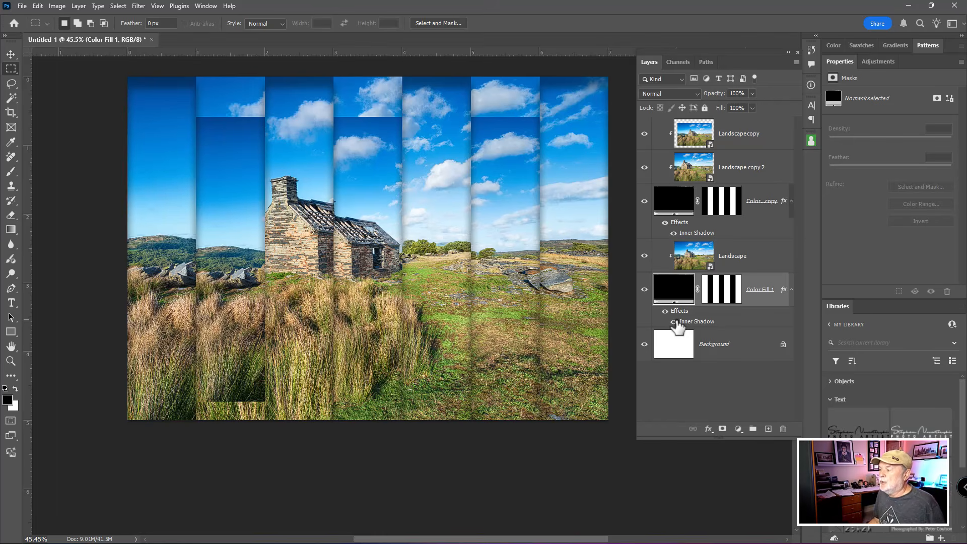
- Open the Landscape layer's embedded smart object for editing and select its entire image
click(700, 266)
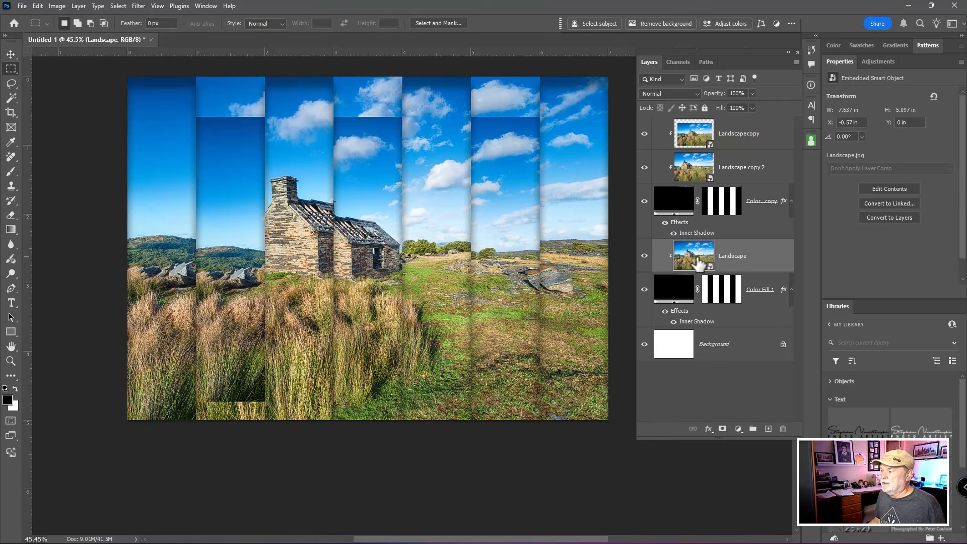
double_click(700, 266)
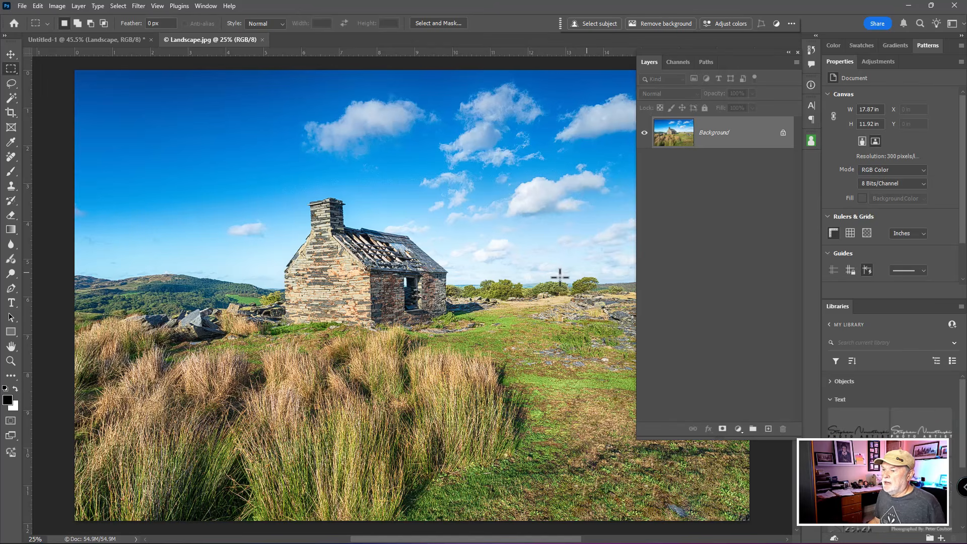
key(ctrl+a)
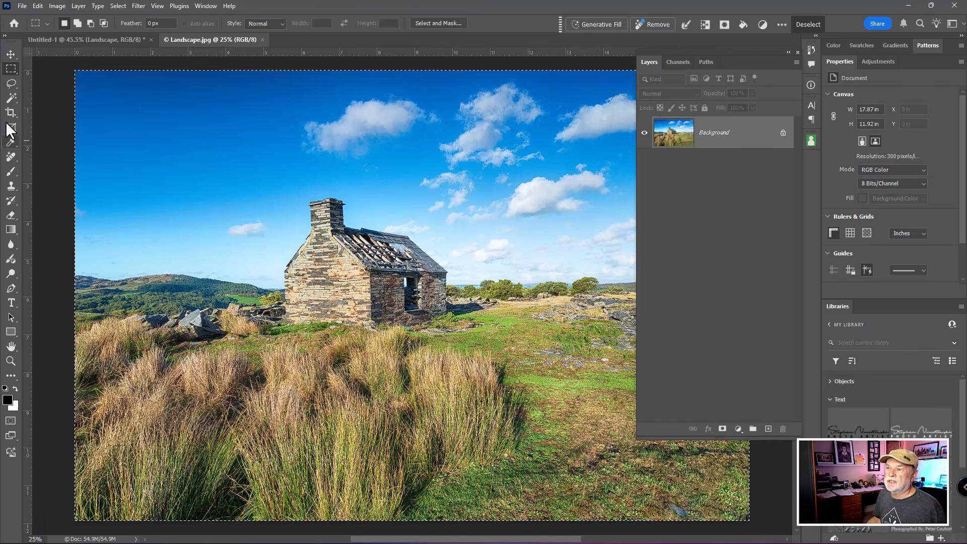
click(119, 7)
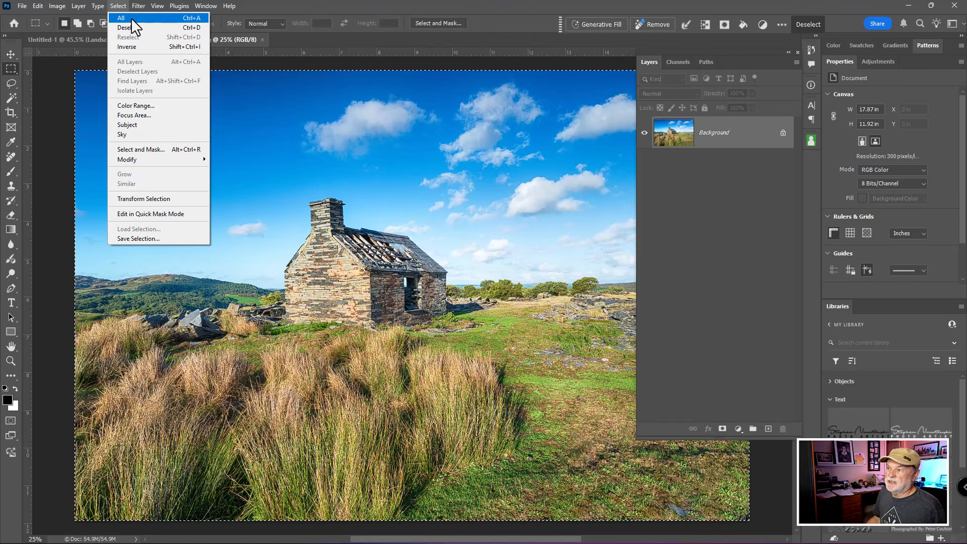
- Fill the selected Landscape.jpg image entirely with the white background color and clear the selection
click(131, 17)
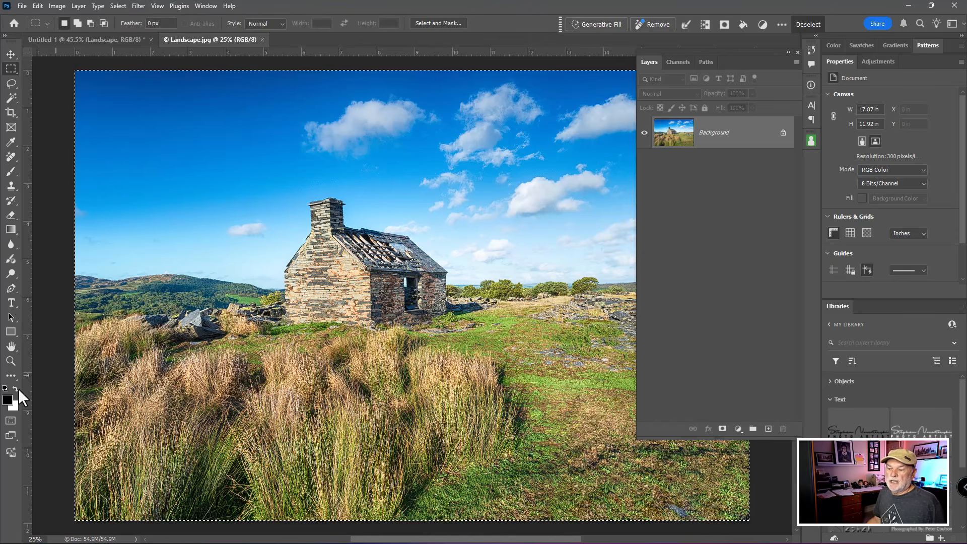
key(ctrl)
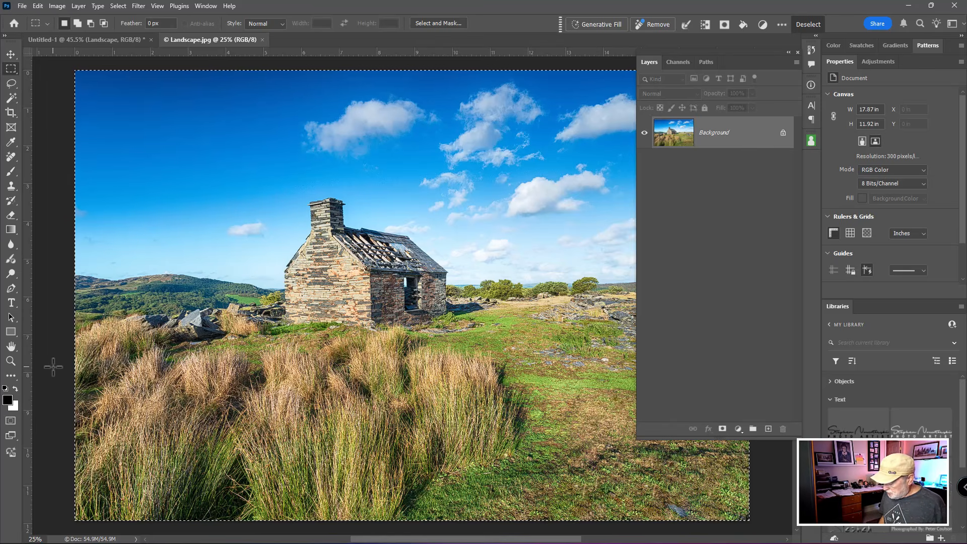
key(ctrl+BackSpace)
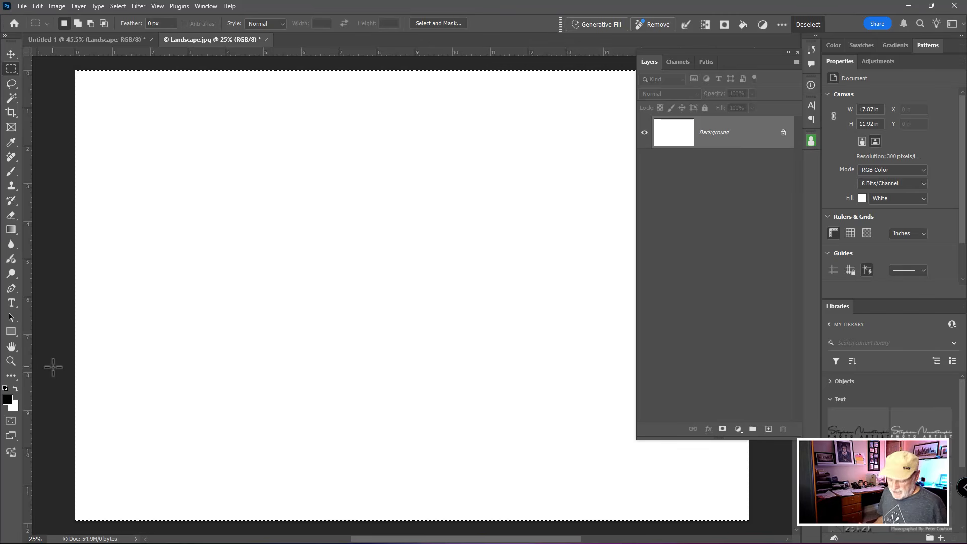
key(ctrl+d)
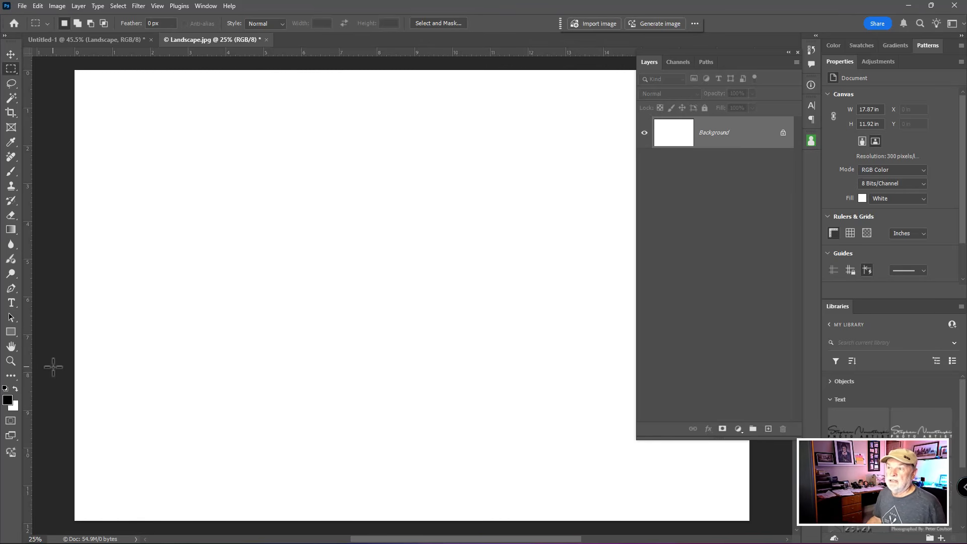
click(121, 6)
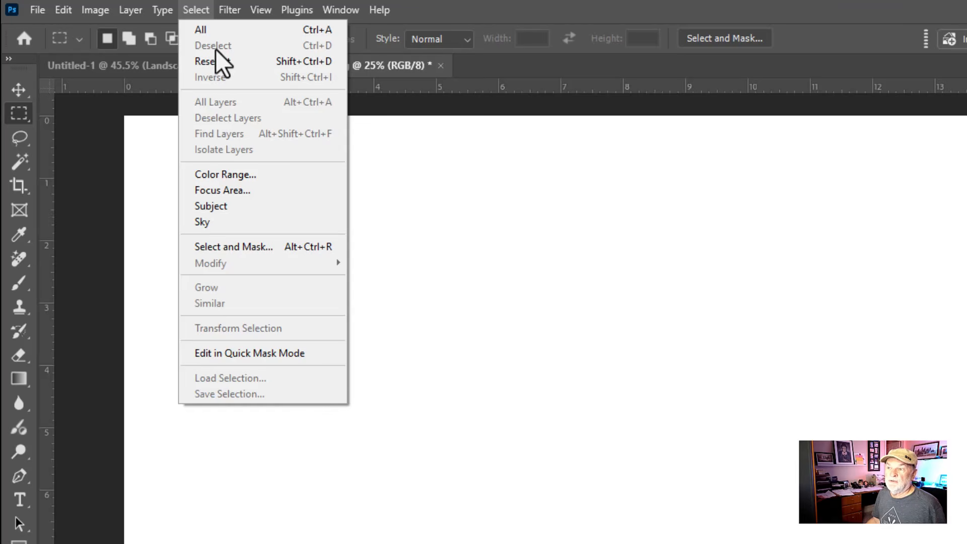
click(476, 16)
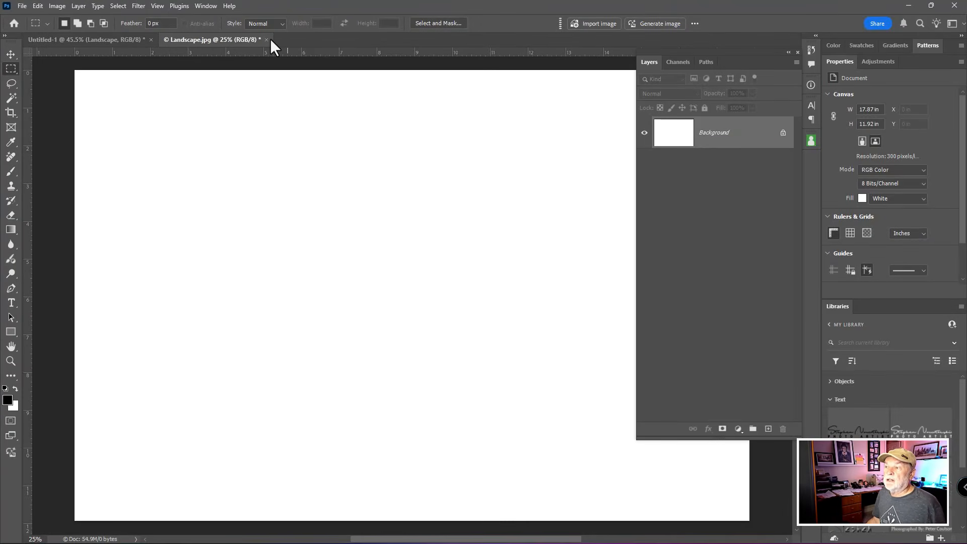
- Close the Landscape.jpg smart object contents, saving the changes back into the striped document
click(268, 40)
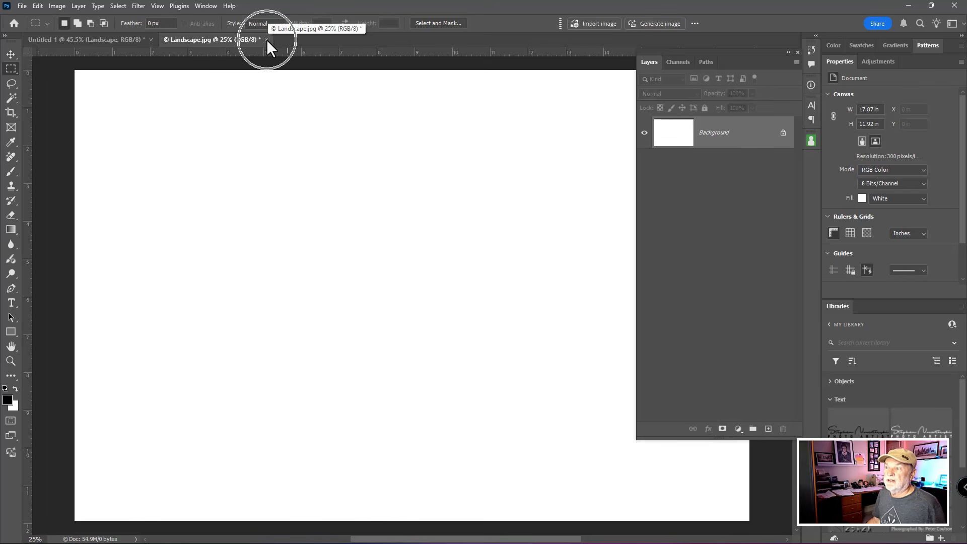
click(432, 205)
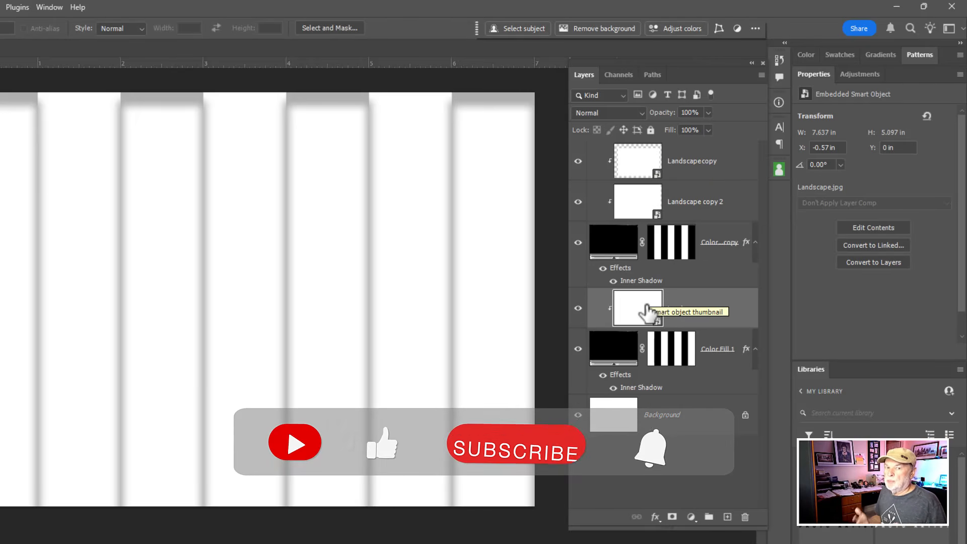
right_click(716, 302)
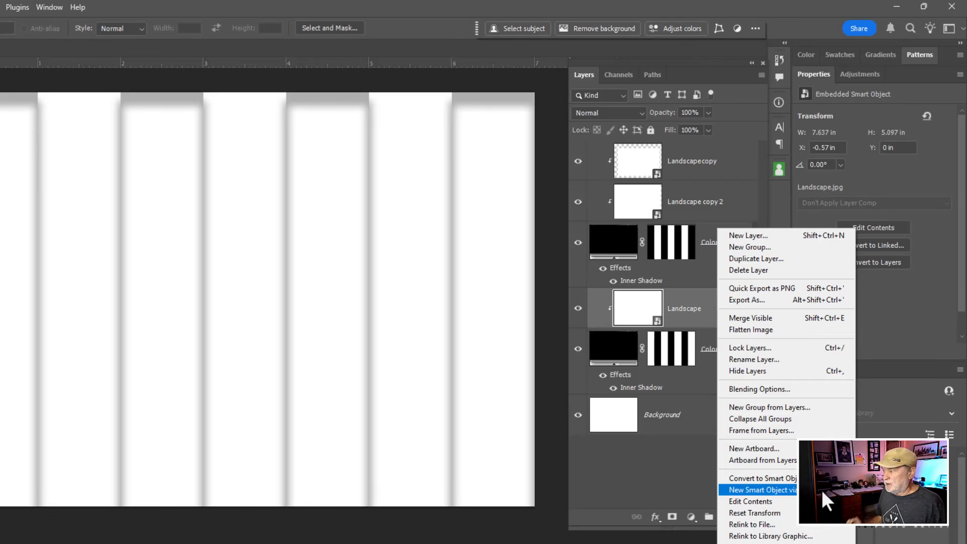
click(621, 471)
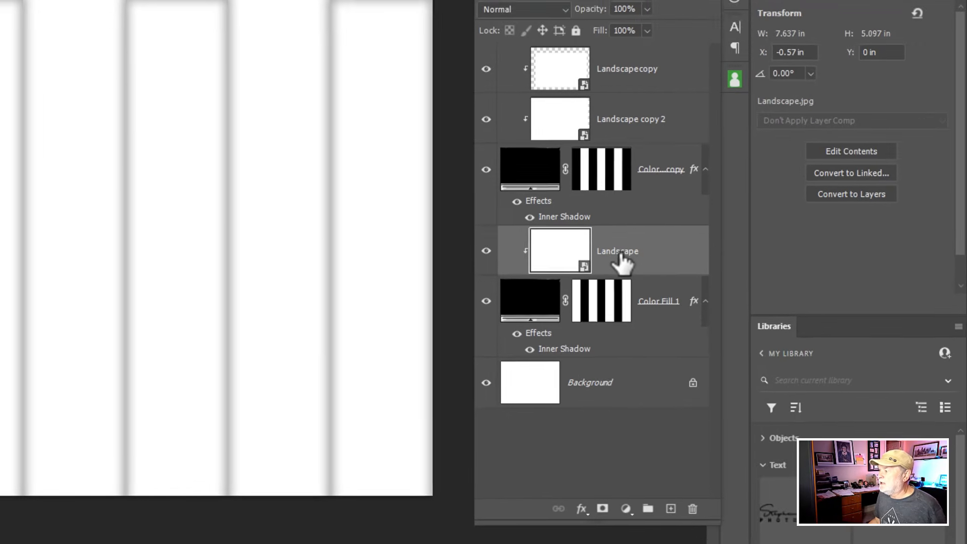
- Rename the Landscape layer clipped to Color Fill 1 as "Place Image Here"
click(688, 315)
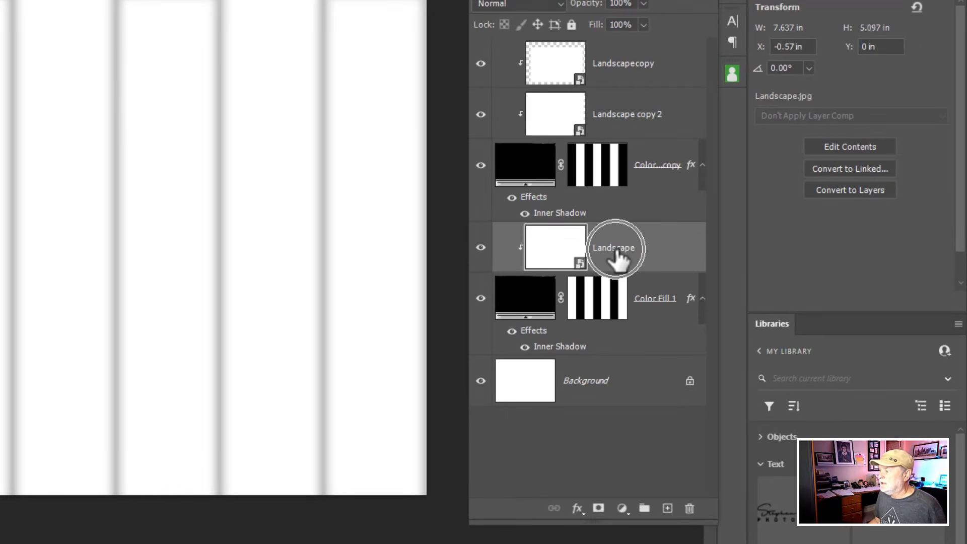
double_click(614, 248)
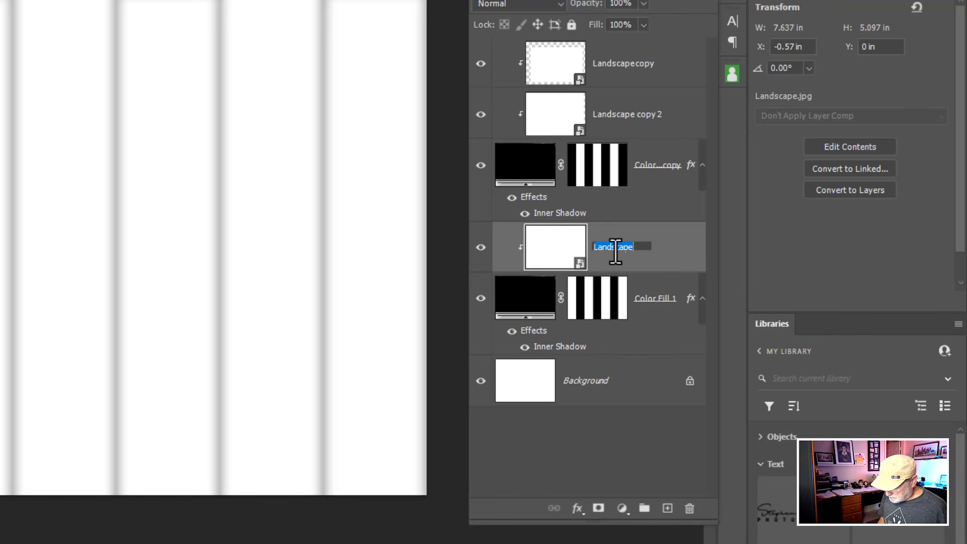
text(Place Image H)
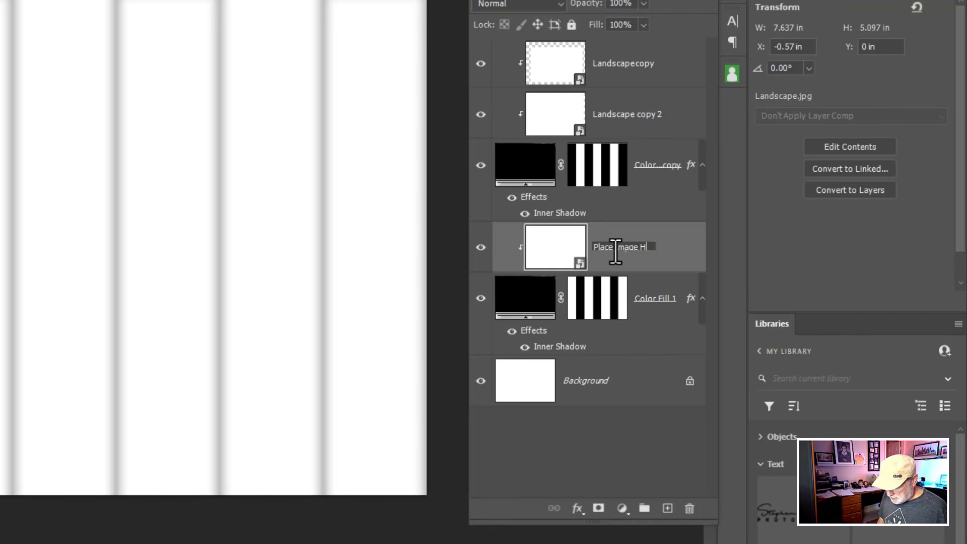
text(ere)
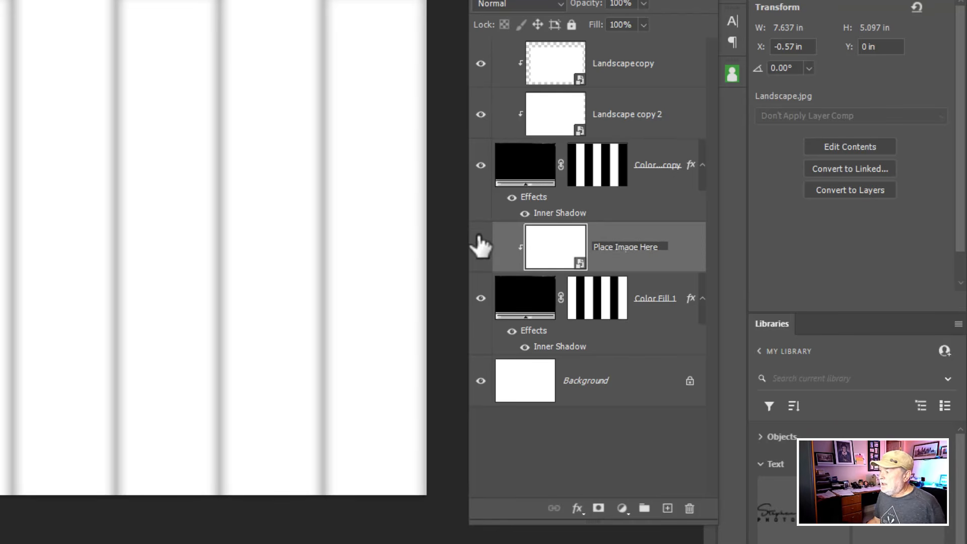
key(Return)
- Mark the Place Image Here layer with a red color label
click(482, 247)
click(481, 247)
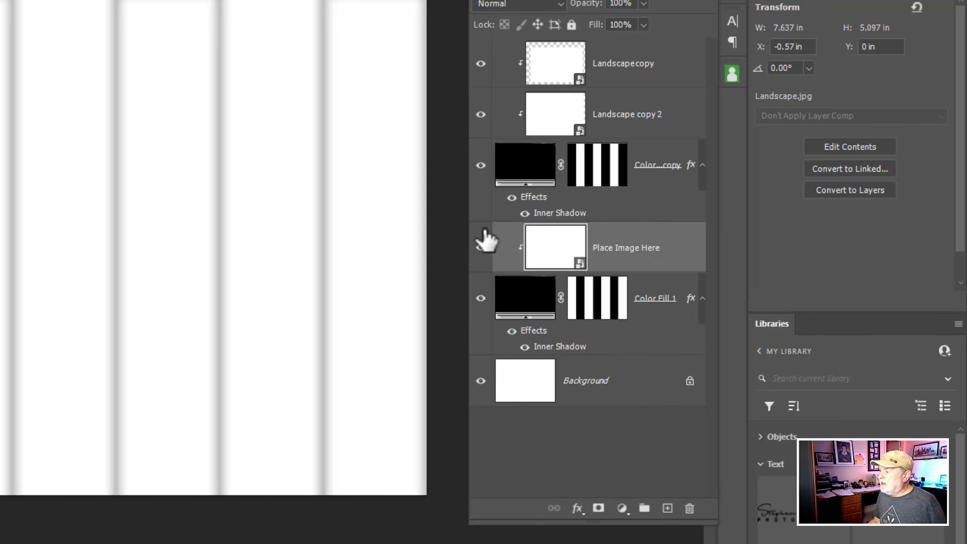
right_click(482, 229)
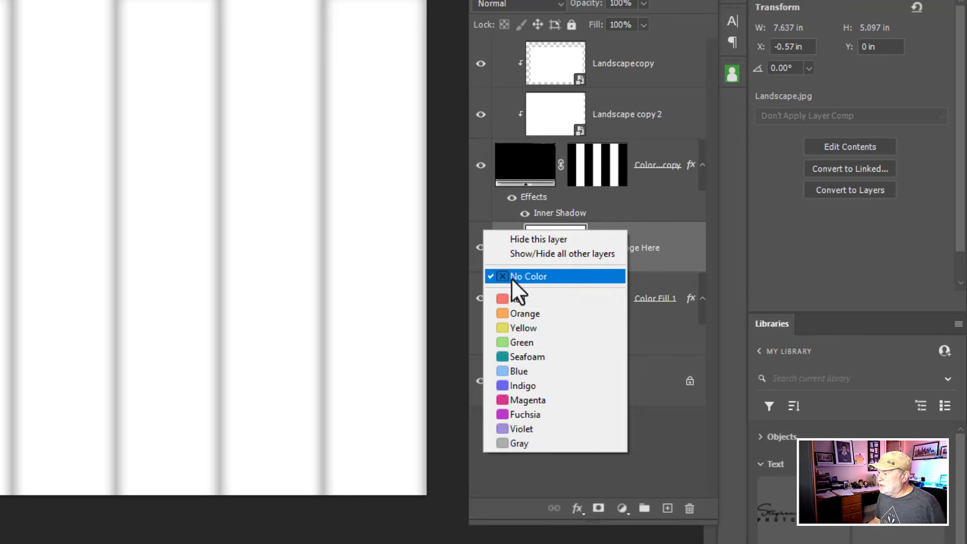
click(512, 299)
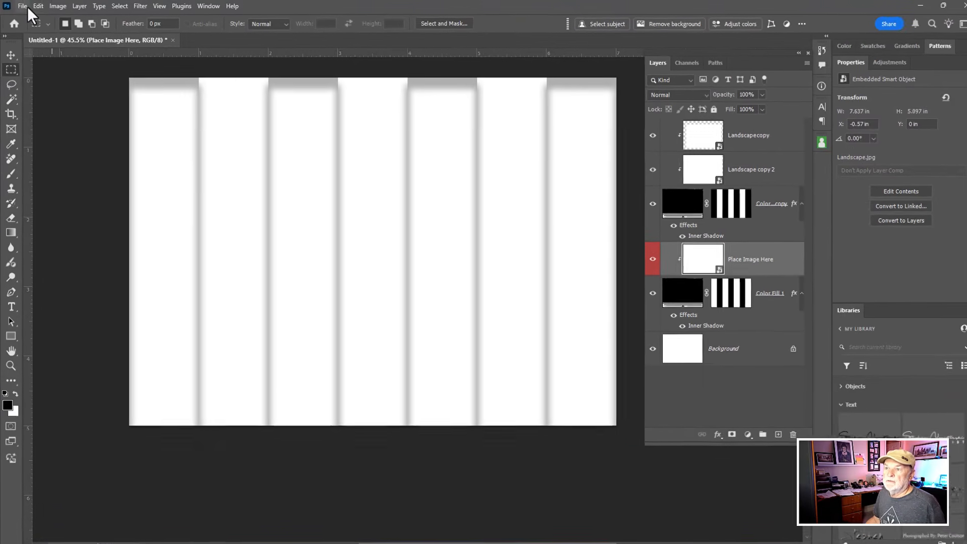
- Save the document as the template file Artistic Sisp-1.psdt with Maximize Compatibility on, and close it
click(26, 7)
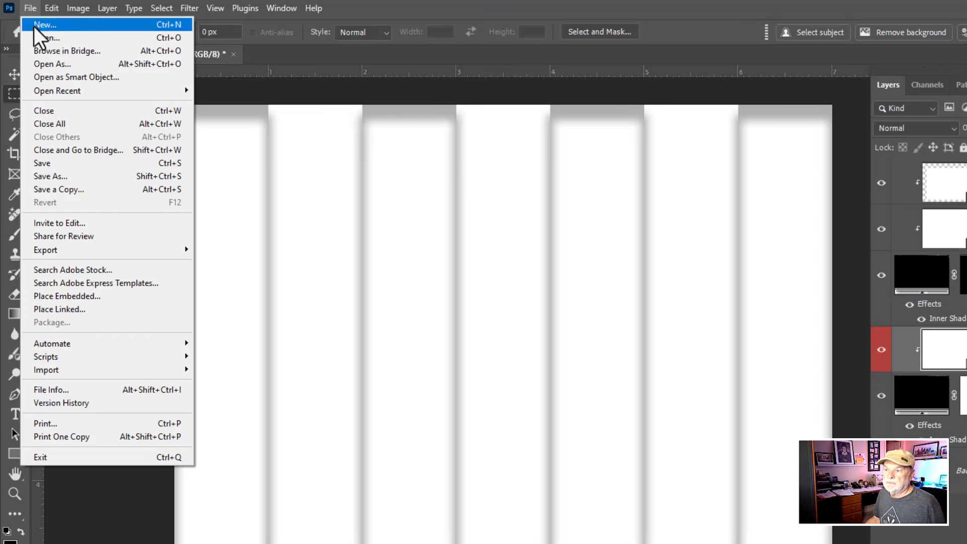
click(56, 180)
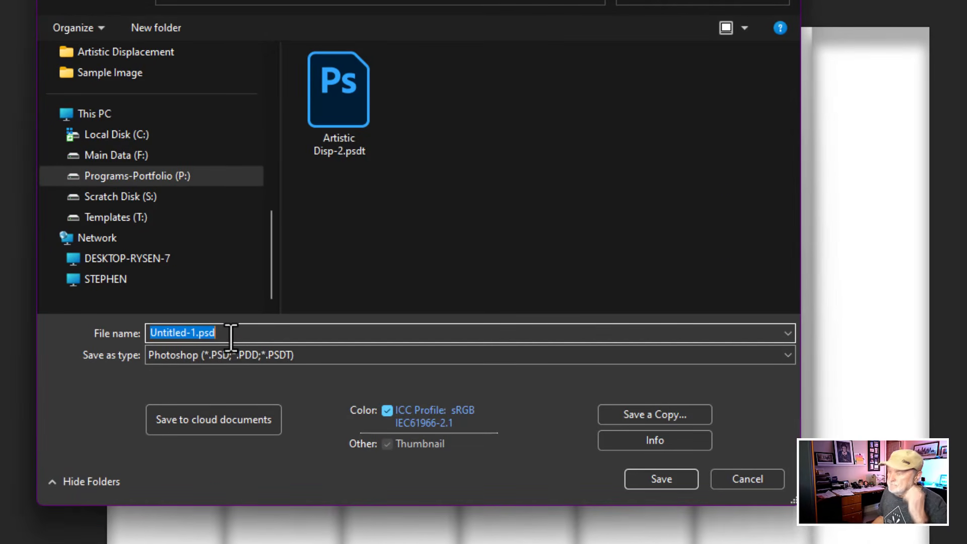
text(Artistic)
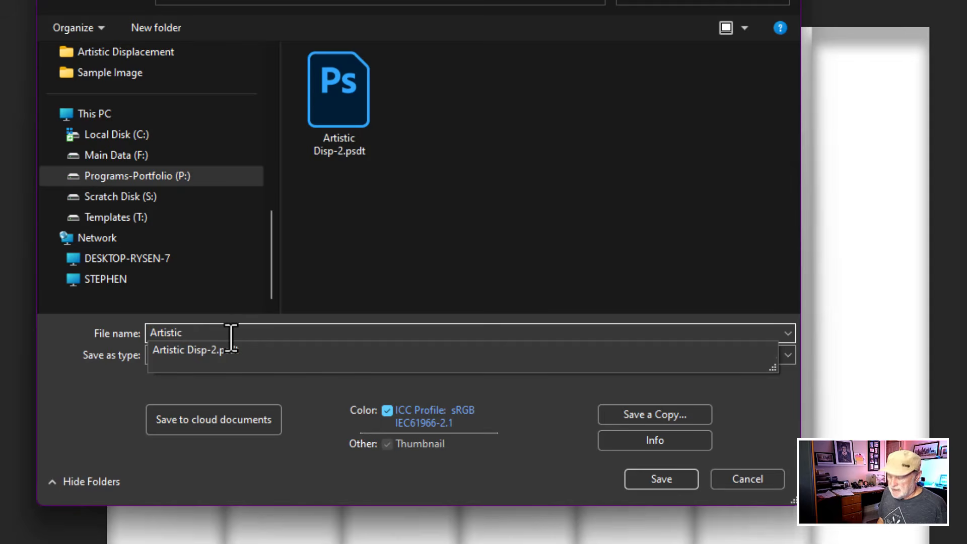
text(Sisp-1.psd)
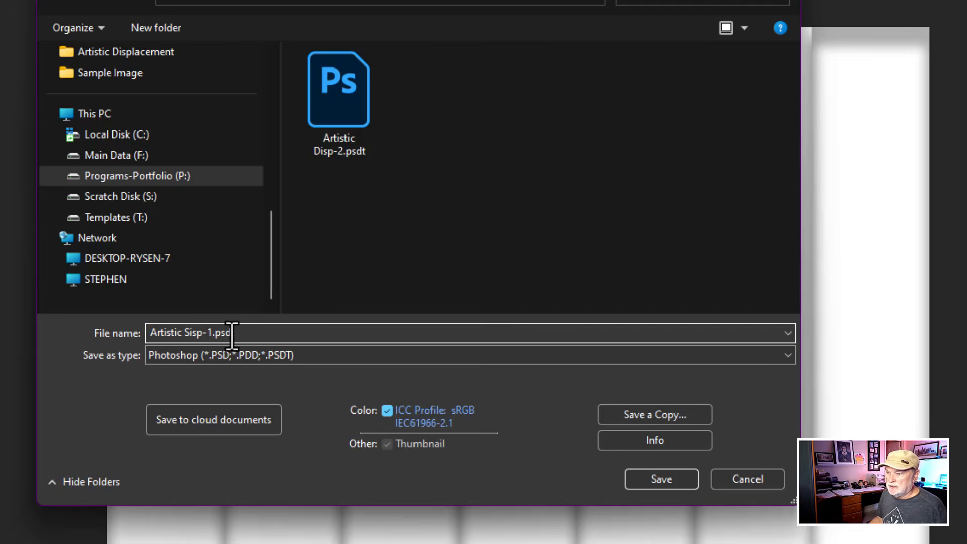
click(232, 333)
text(t)
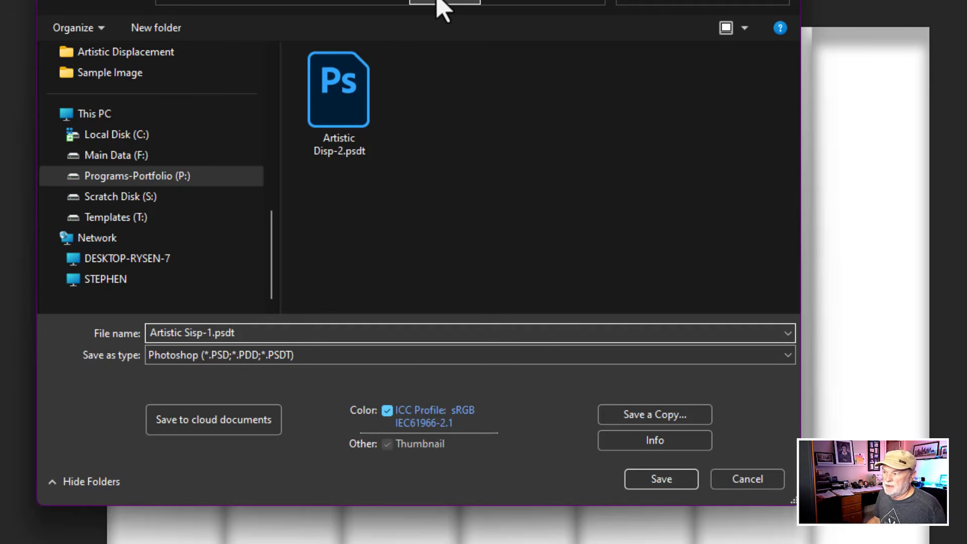
click(660, 481)
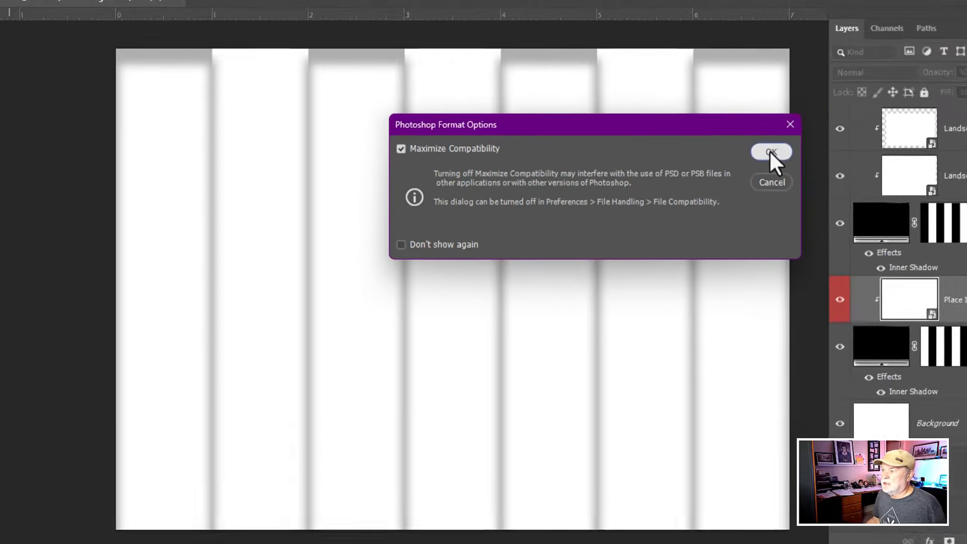
click(907, 153)
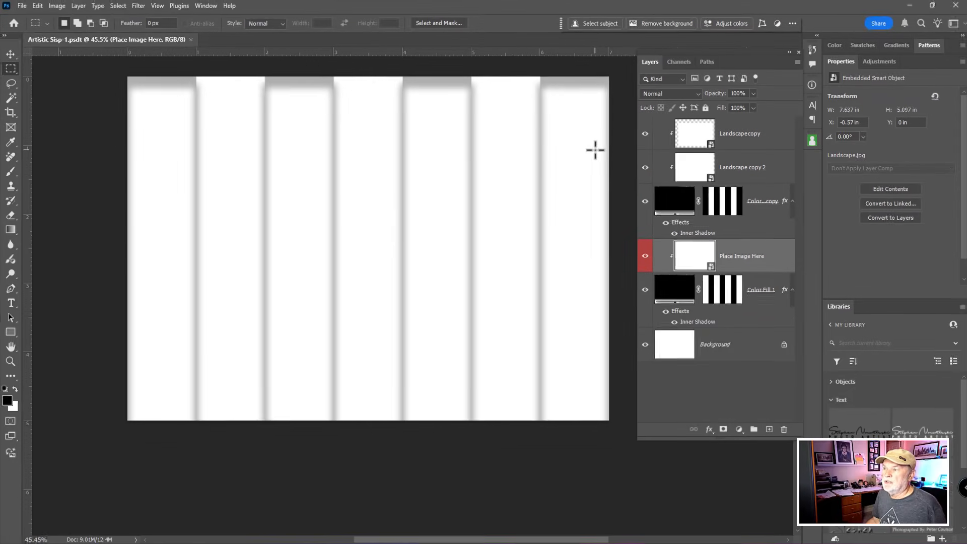
click(191, 39)
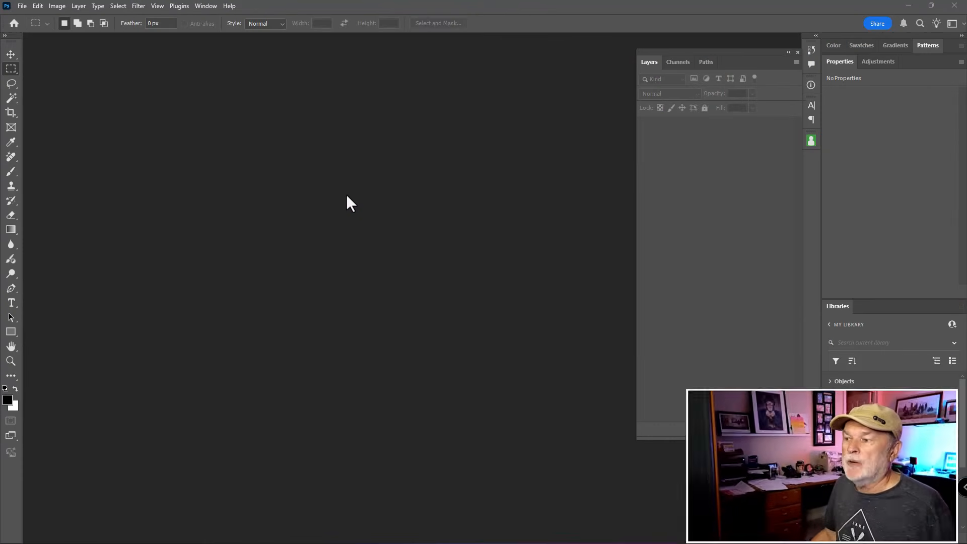
- Rename the template file Artistic Sisp-1.psdt as Artistic Disp-1.psdt in the Sample Image folder and open it
key(ctrl)
key(ctrl)
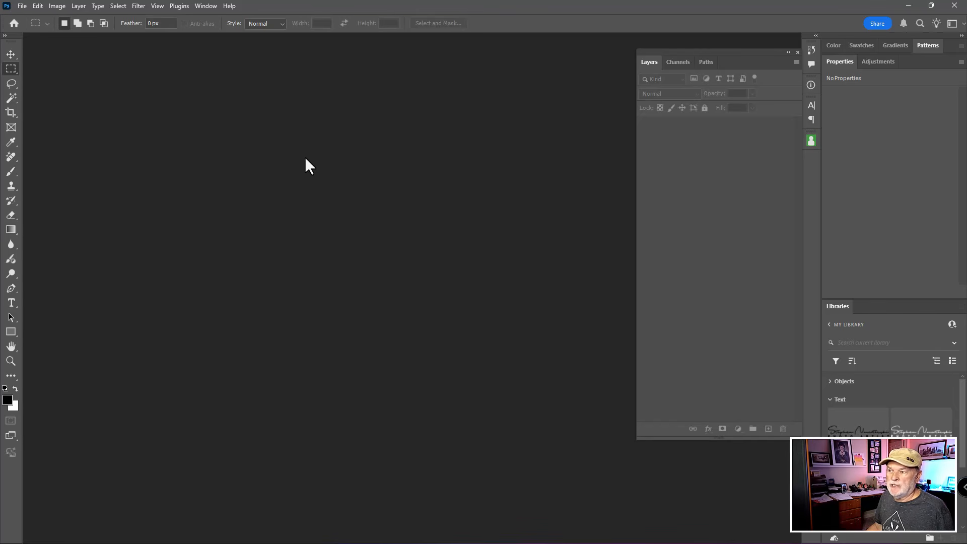
key(ctrl+o)
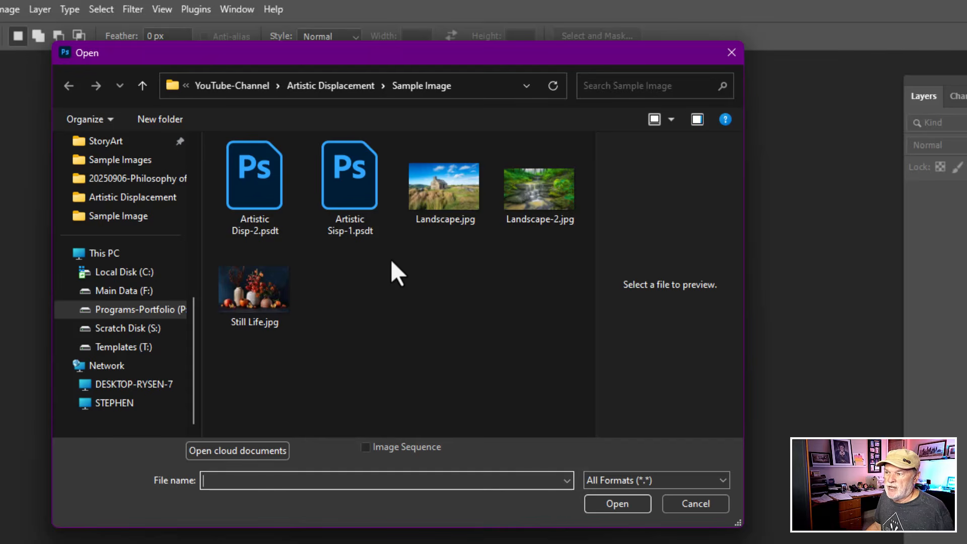
click(353, 193)
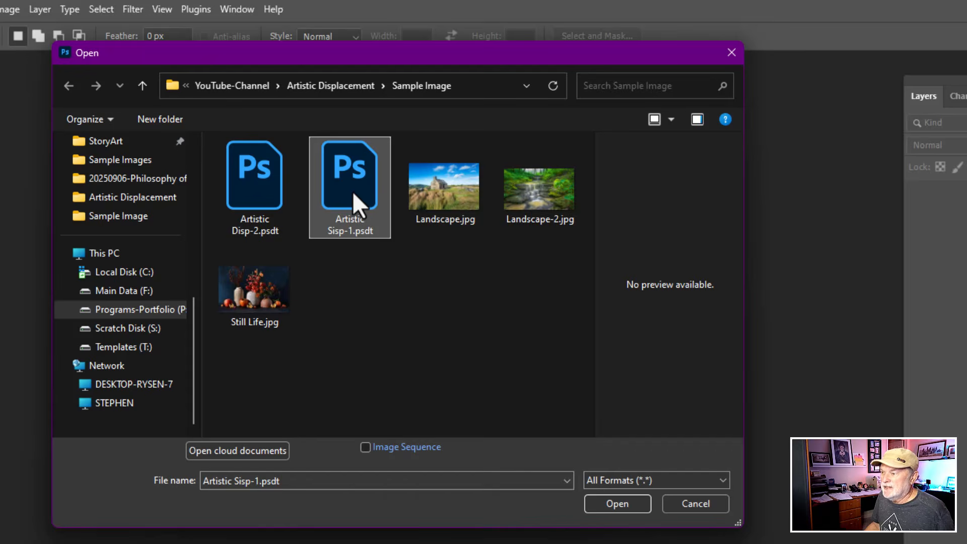
right_click(352, 191)
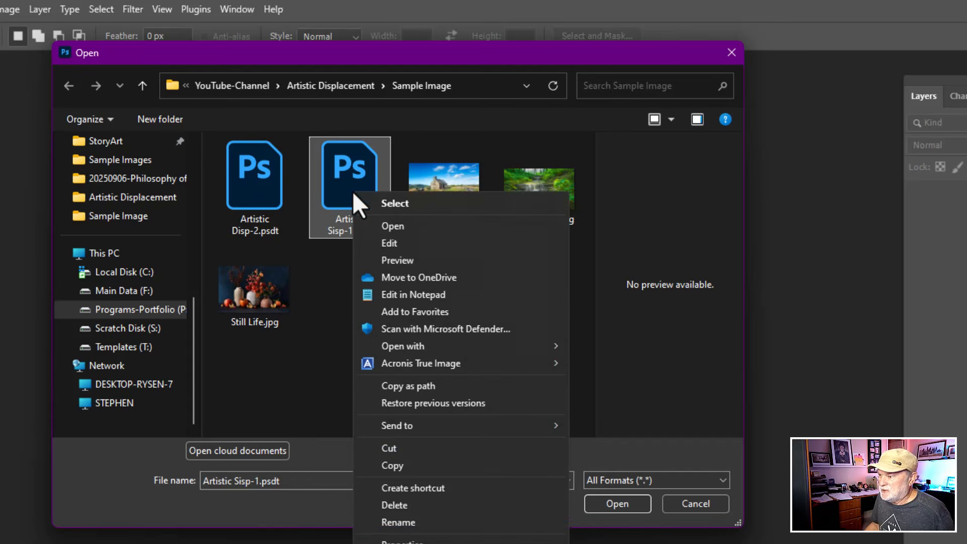
click(420, 524)
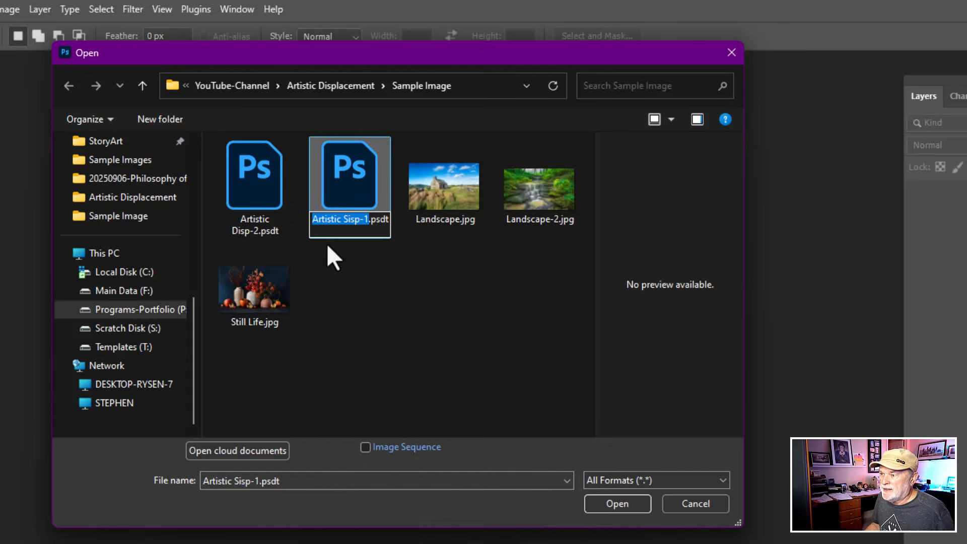
drag(347, 224, 345, 224)
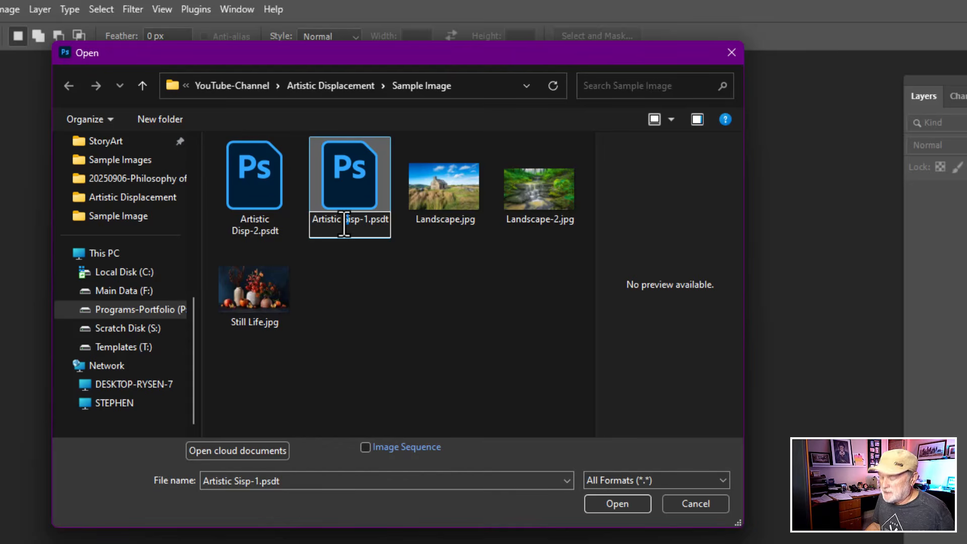
text(D)
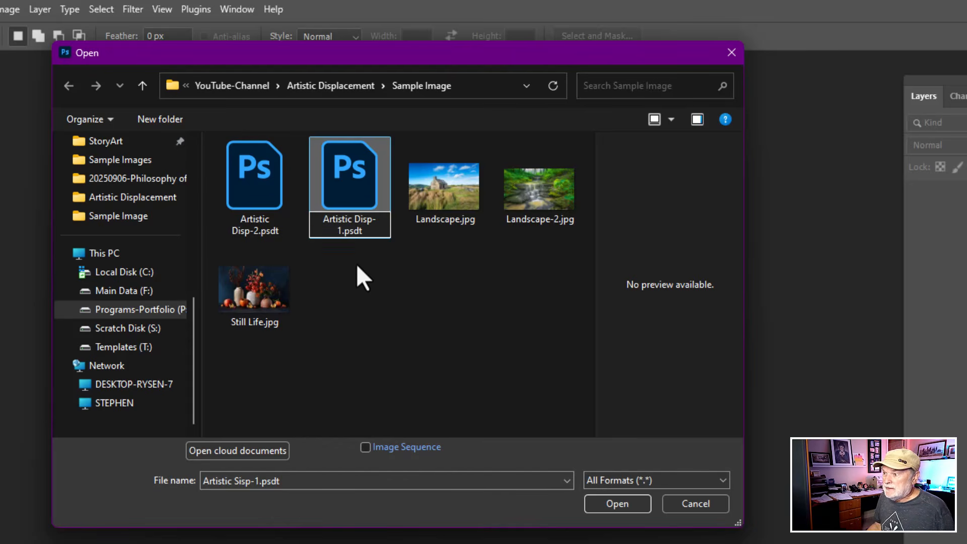
click(369, 339)
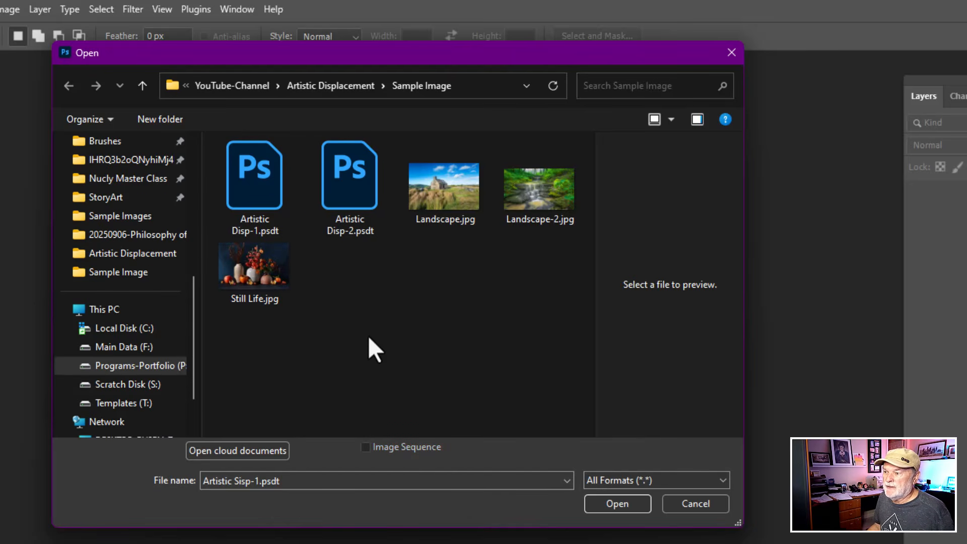
click(261, 185)
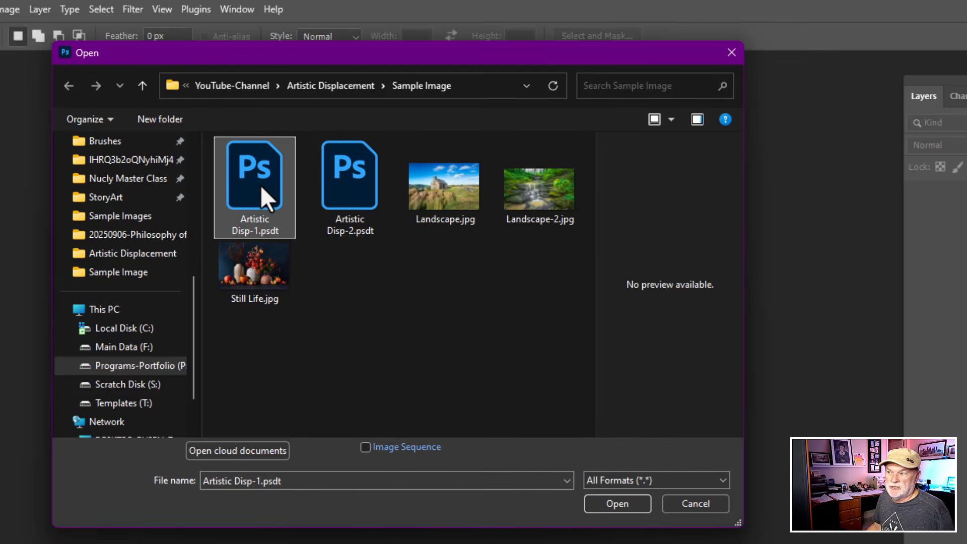
click(617, 505)
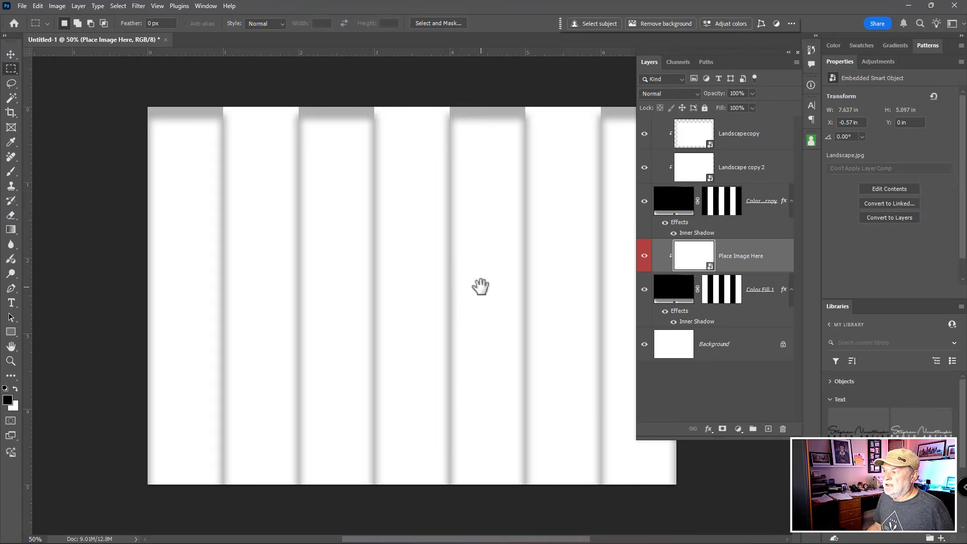
- Open the contents of the Place Image Here smart object for editing
drag(479, 287, 422, 255)
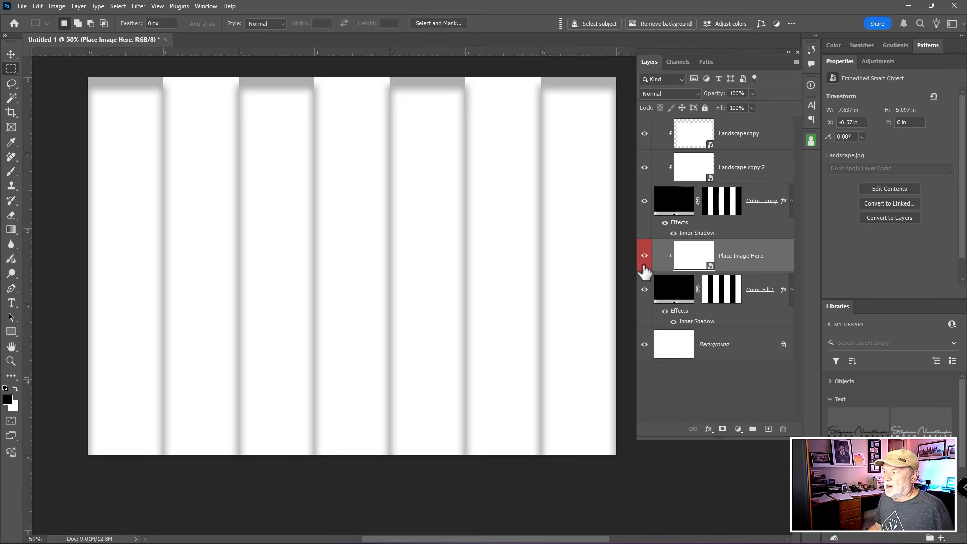
click(742, 263)
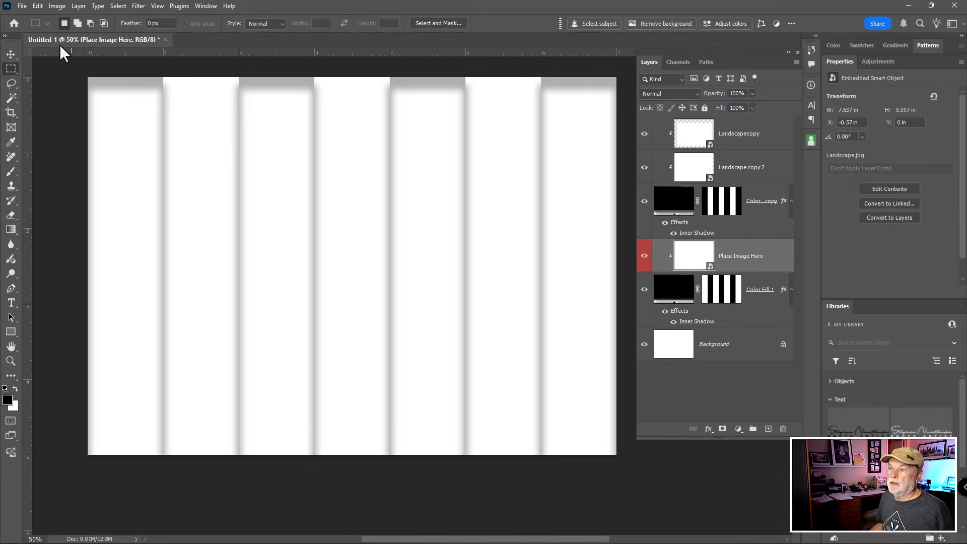
click(25, 7)
click(25, 7)
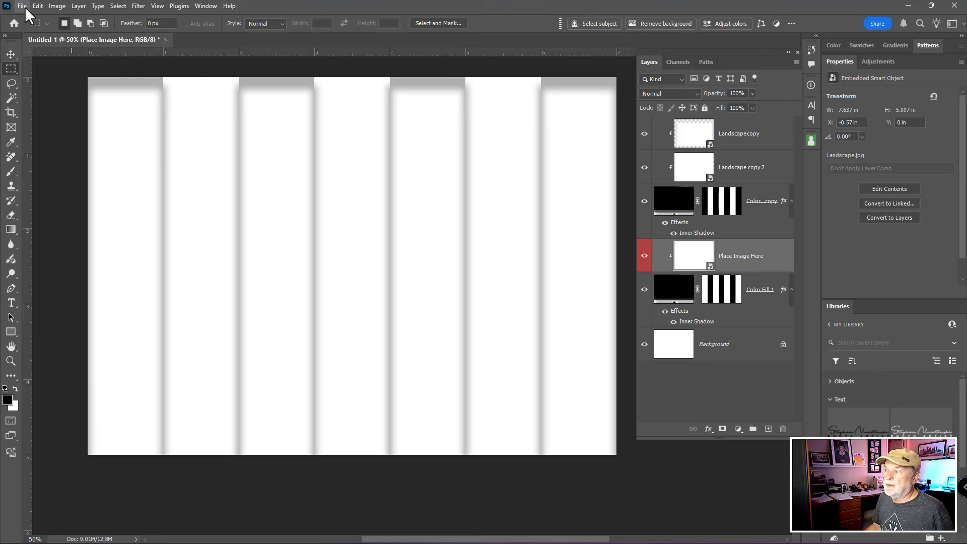
key(ctrl)
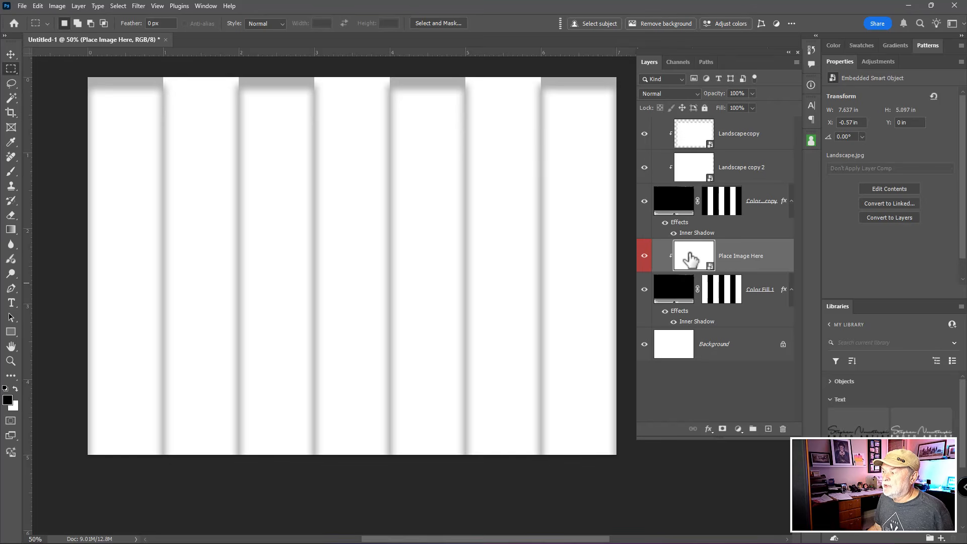
double_click(691, 259)
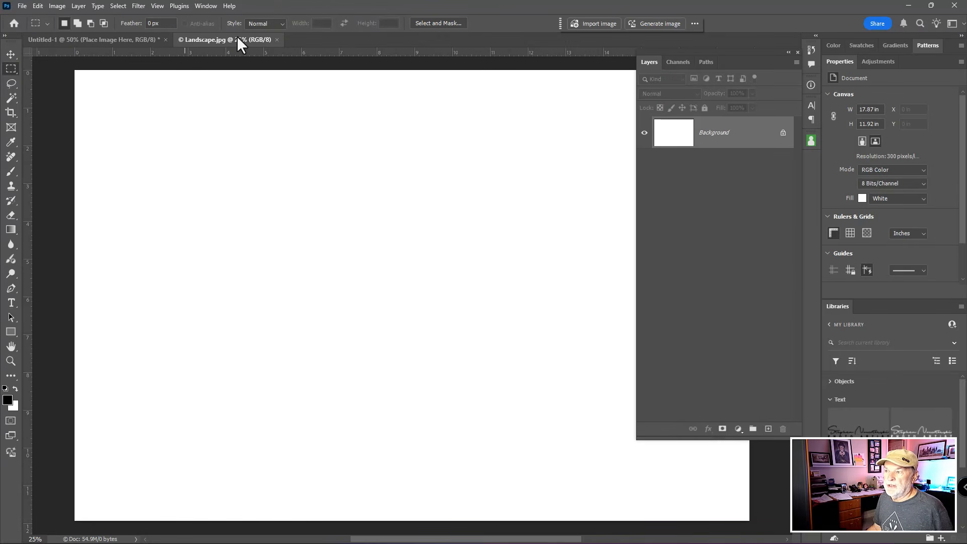
- Place Landscape-2.jpg from the Sample Image folder as an embedded image in the smart object's document
key(ctrl)
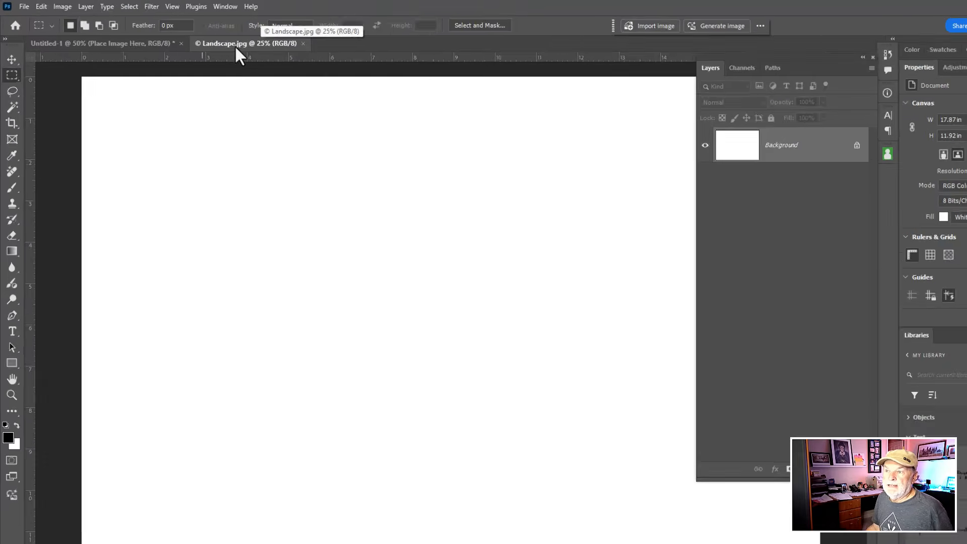
click(25, 8)
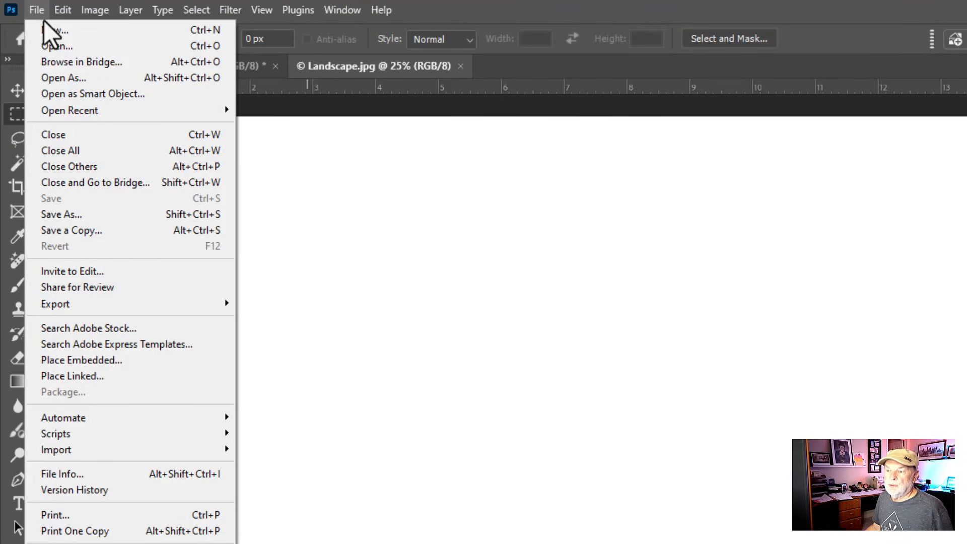
click(132, 360)
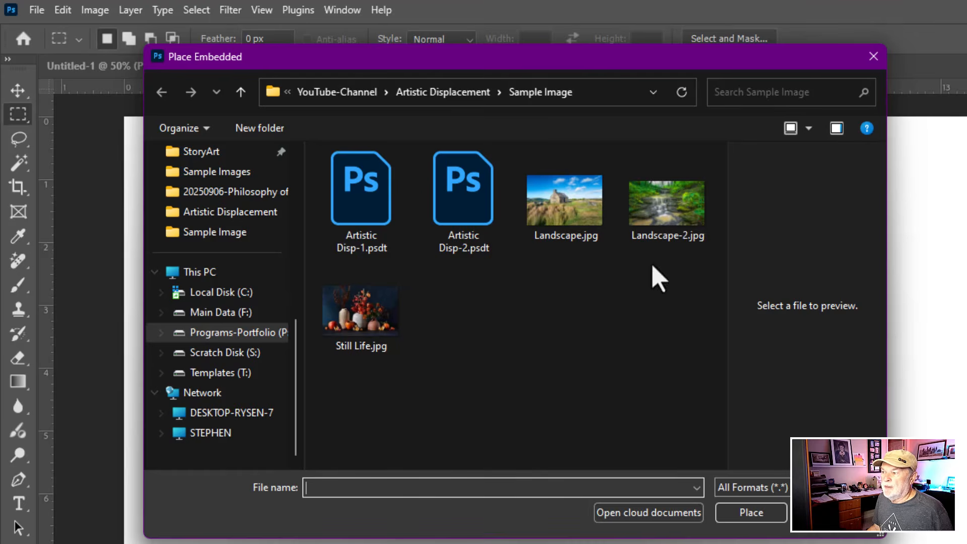
click(663, 207)
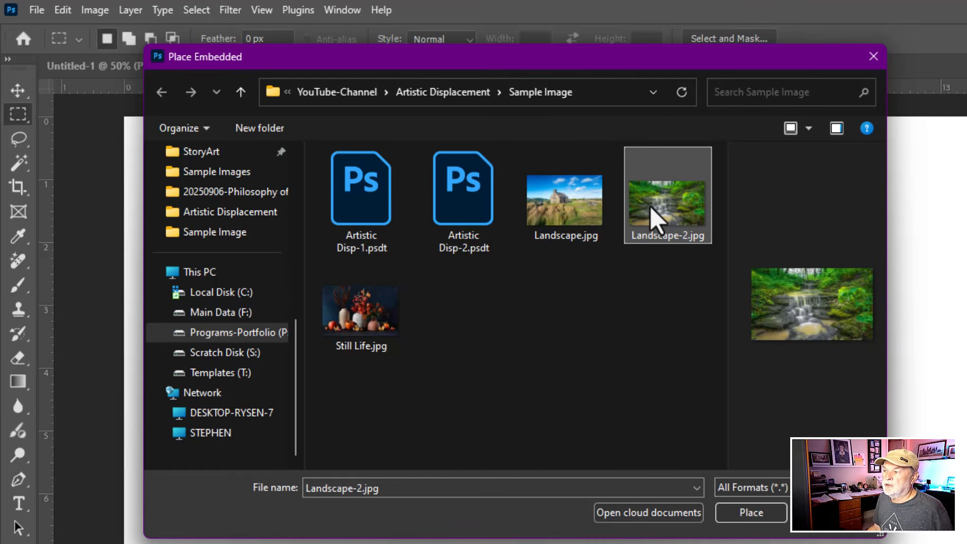
click(764, 514)
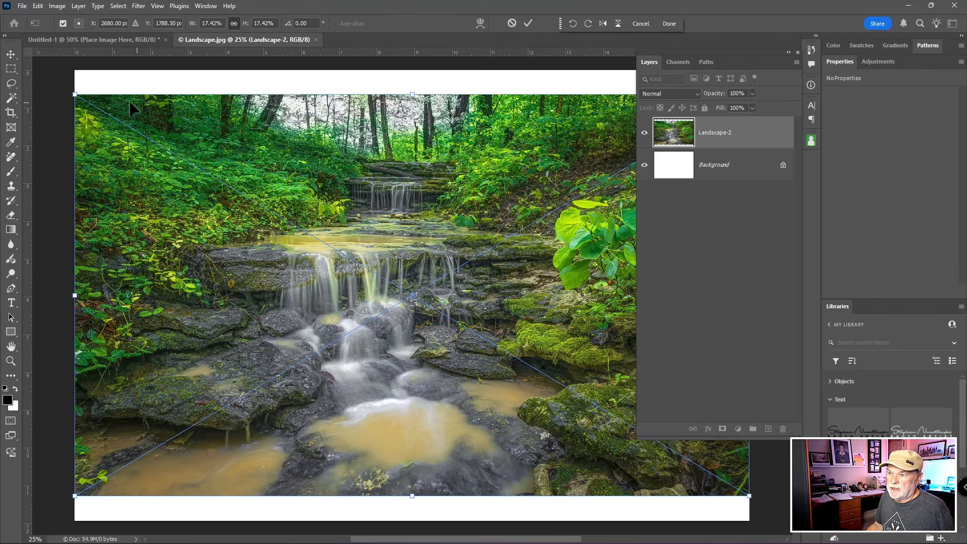
- Scale the placed Landscape-2 image proportionally to 22.67% and position it to cover the whole canvas
drag(72, 95, 37, 53)
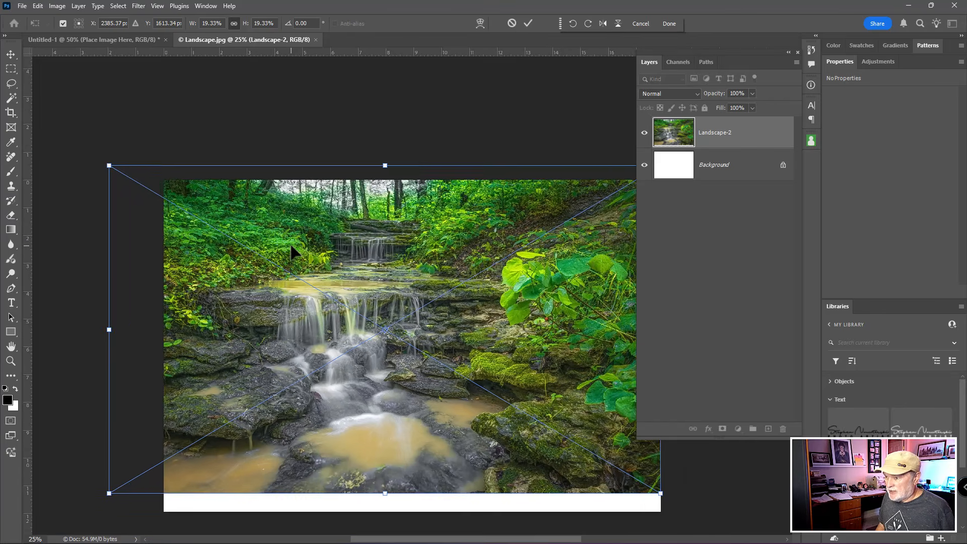
key(ctrl+minus)
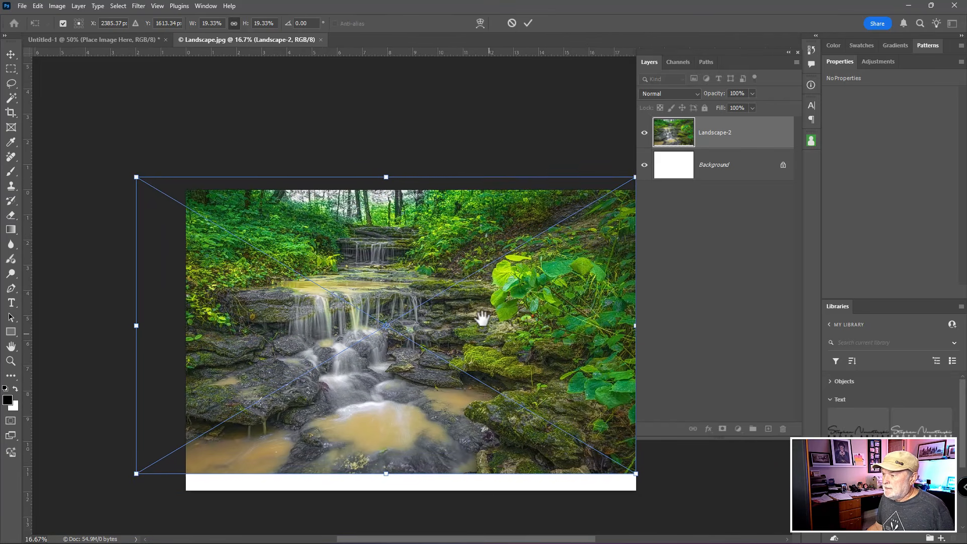
drag(483, 319, 448, 237)
drag(347, 380, 347, 236)
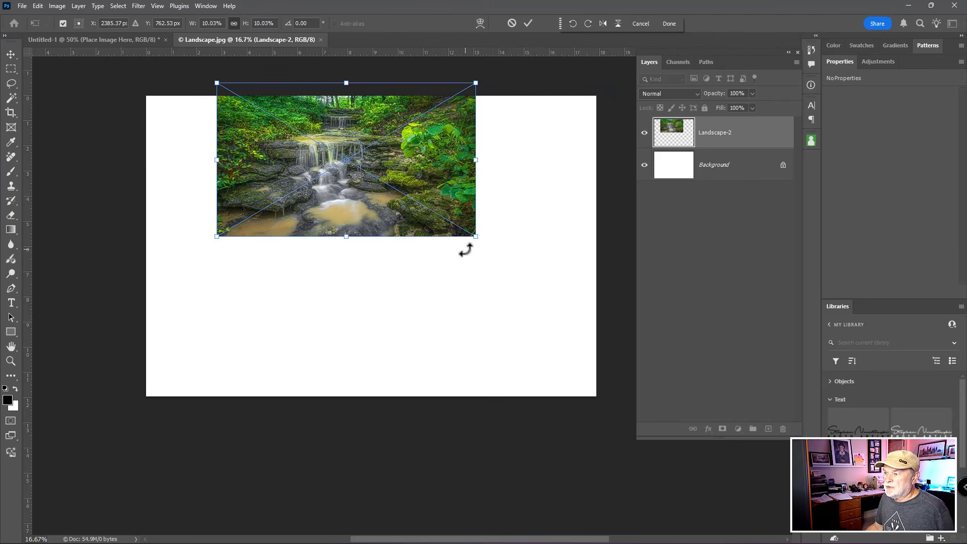
drag(347, 236, 346, 431)
drag(338, 302, 309, 296)
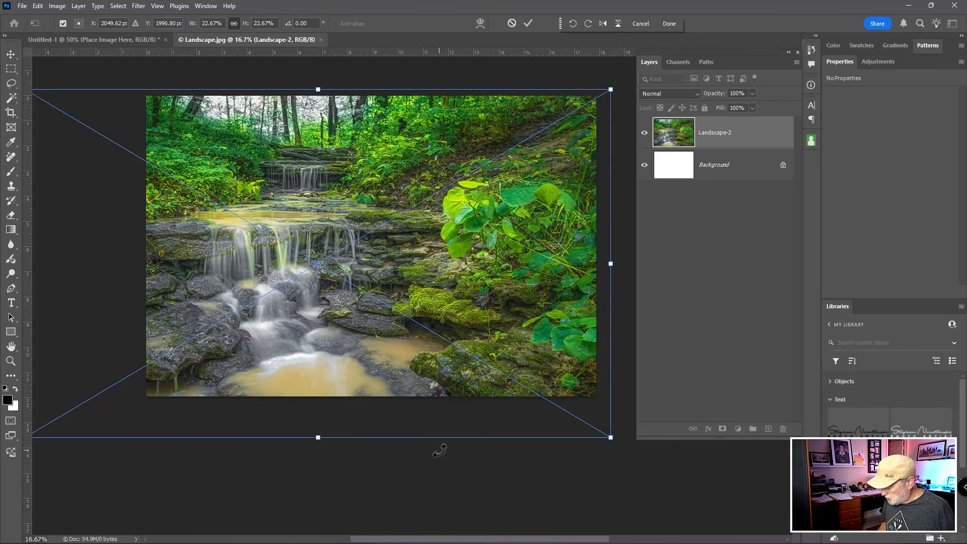
key(Return)
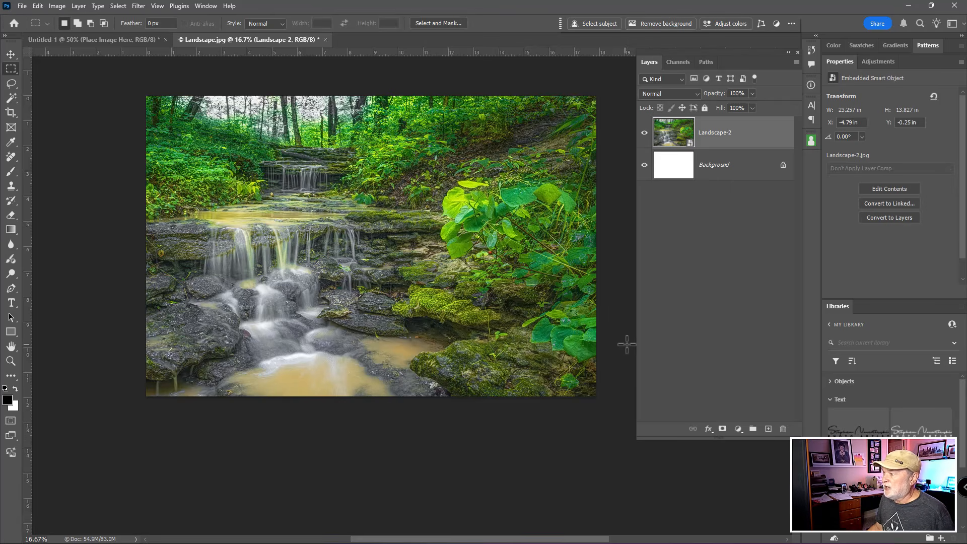
- Merge Landscape-2 with the Background layer, then save and close the smart object's contents
shift+click(728, 171)
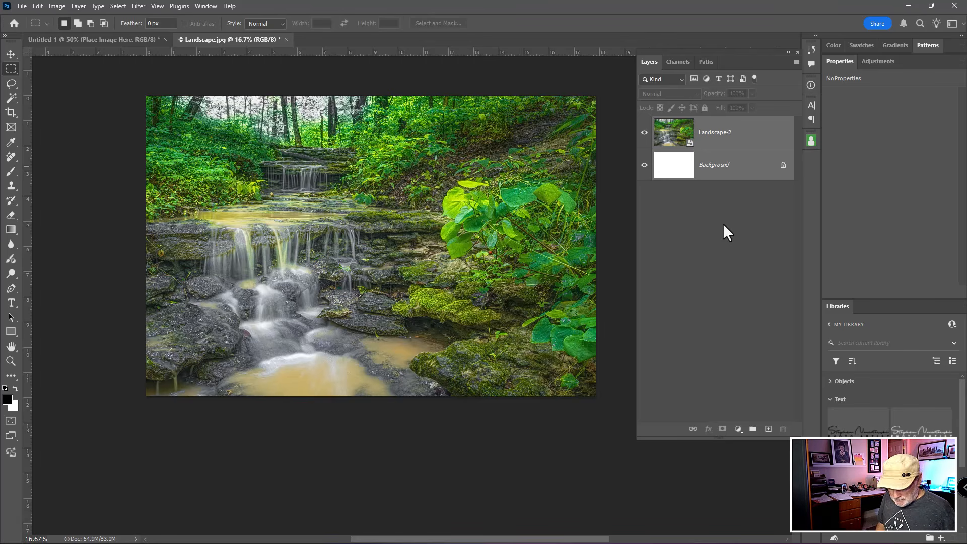
key(ctrl+e)
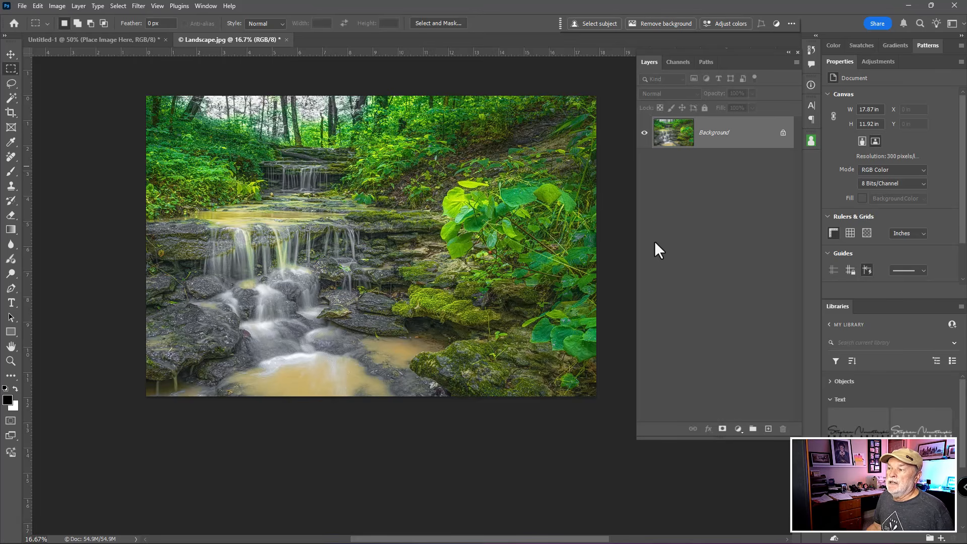
click(285, 39)
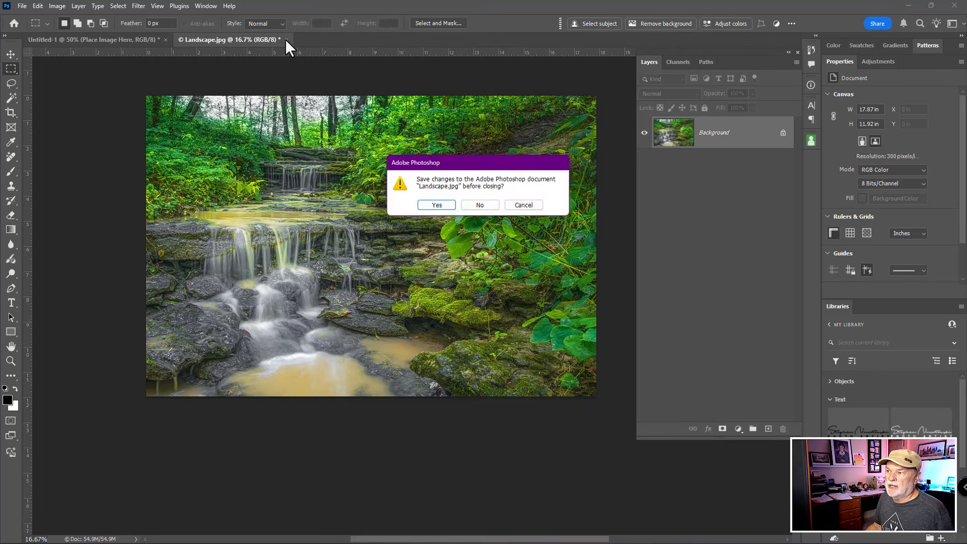
click(442, 205)
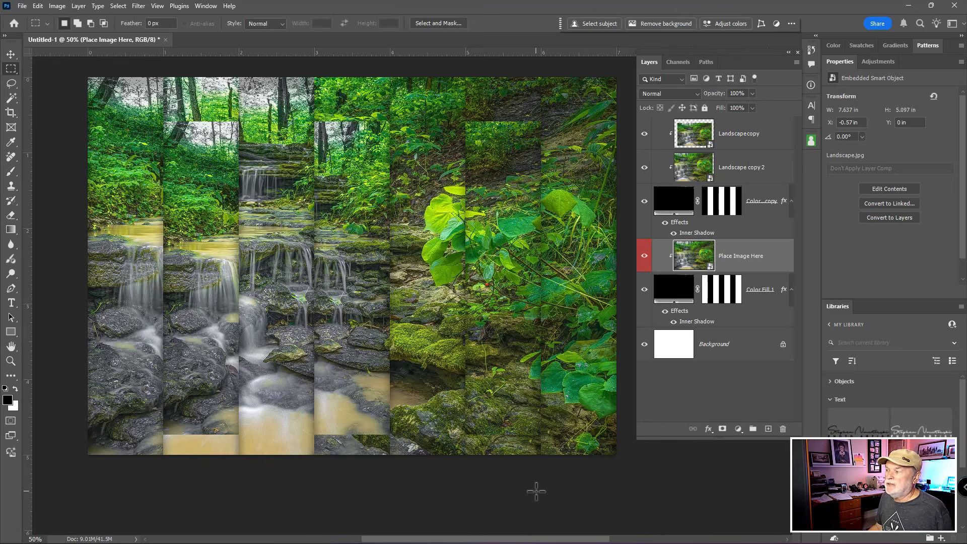
- Inspect the two upper Landscape copy layers and compare the artwork with Color Fill 1's Inner Shadow on and off
click(699, 137)
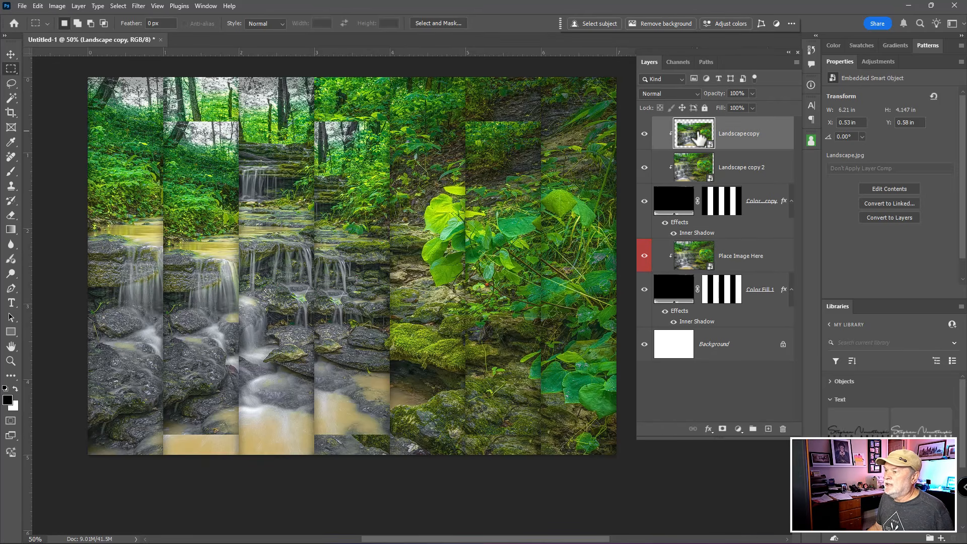
click(696, 168)
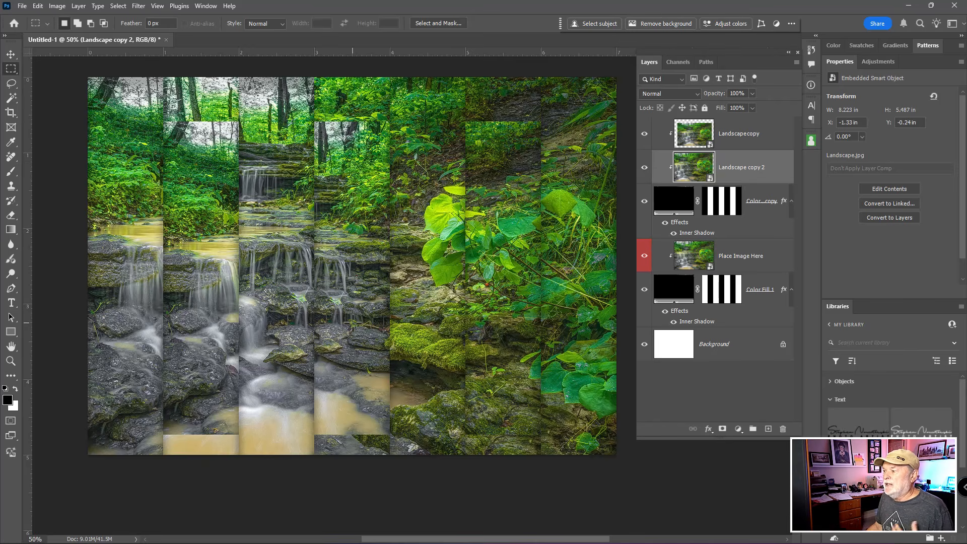
click(674, 321)
click(673, 322)
click(674, 322)
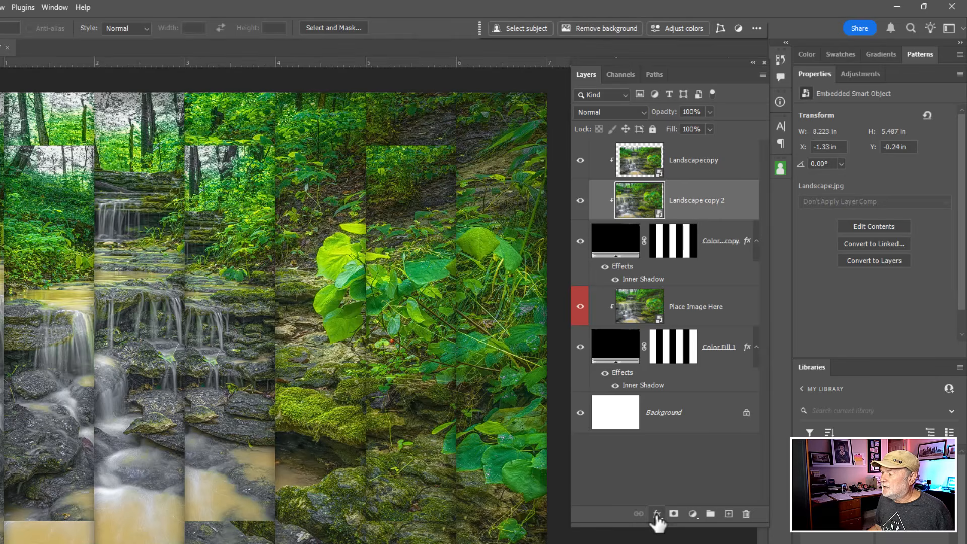
- Add a Color Overlay effect to the Color Fill 1 layer using the bright green #23ff23
click(672, 252)
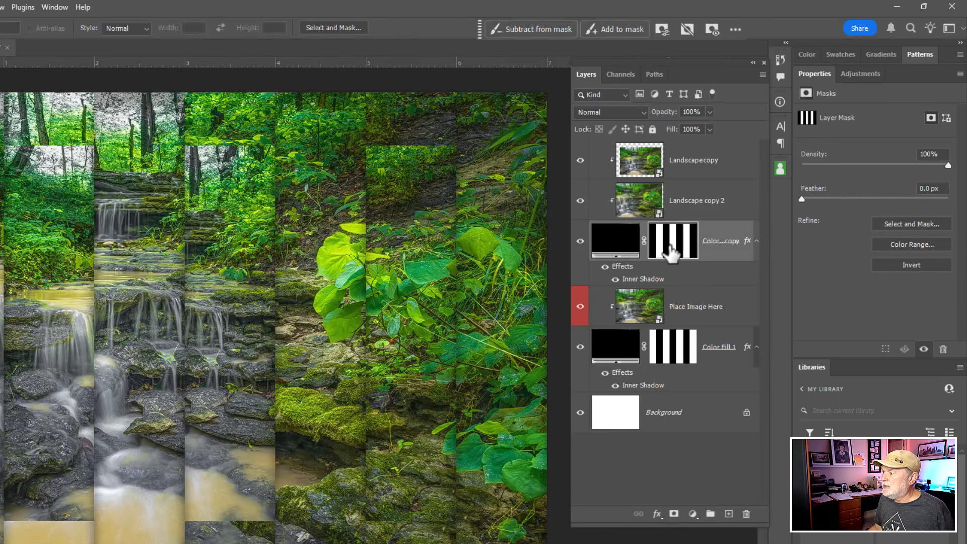
click(675, 348)
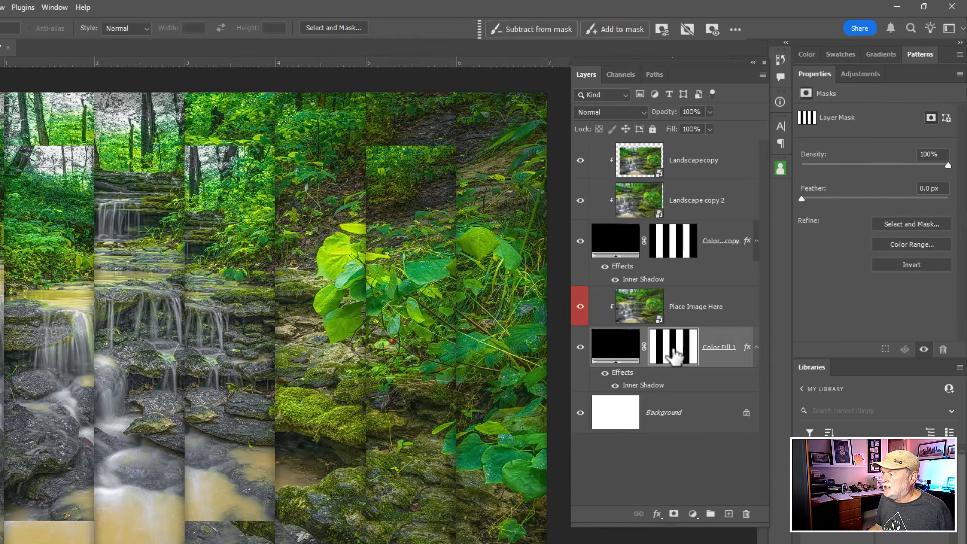
click(676, 355)
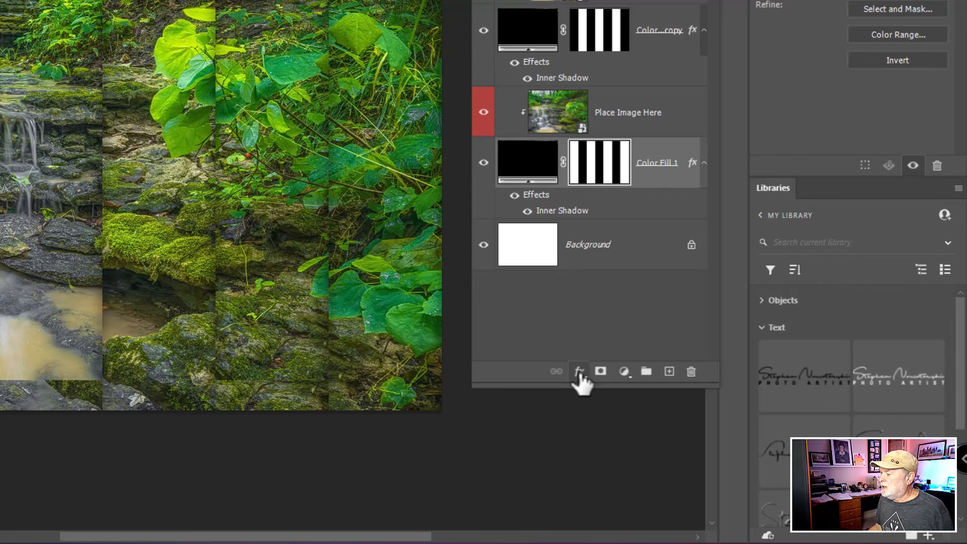
click(580, 373)
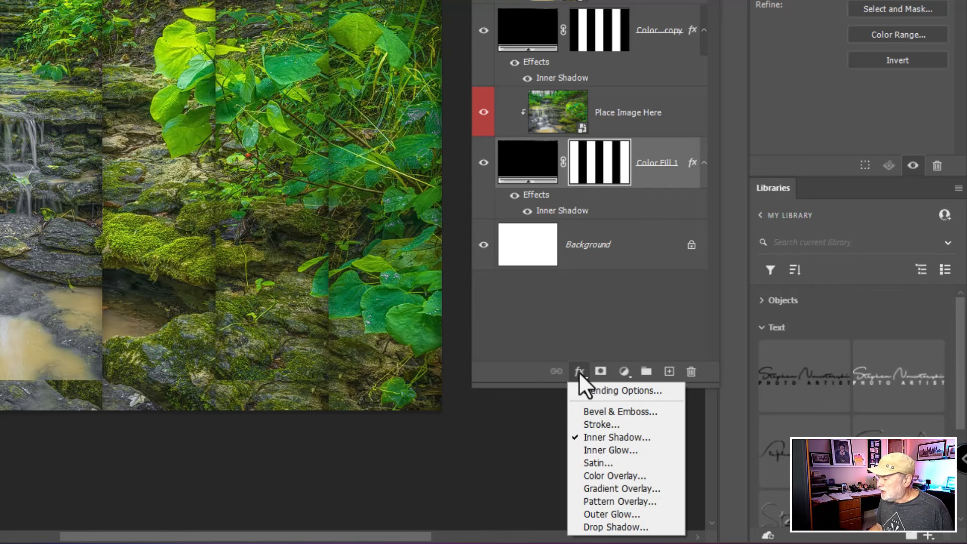
click(595, 475)
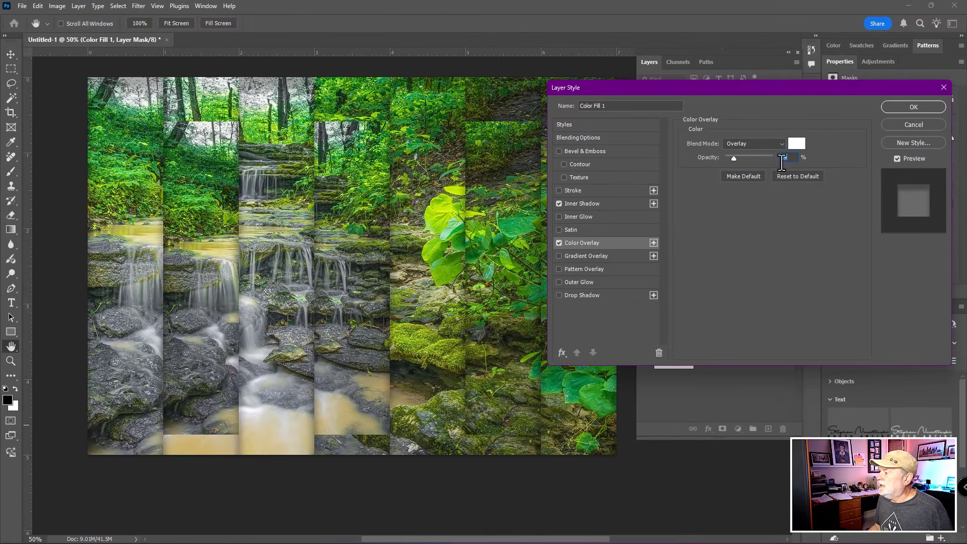
click(795, 146)
mouse_move(446, 272)
mouse_down()
mouse_move(390, 277)
mouse_move(412, 286)
mouse_move(391, 309)
mouse_up()
click(542, 305)
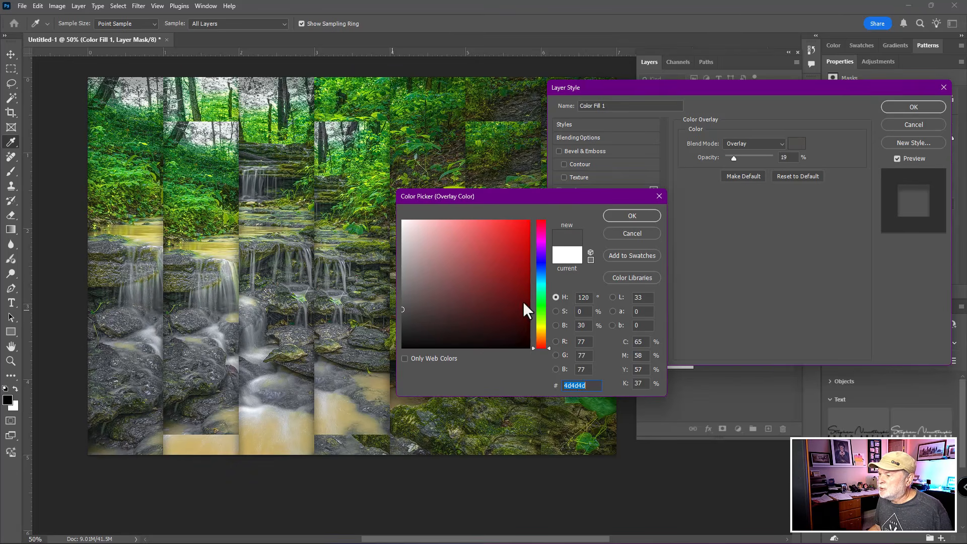
mouse_move(479, 246)
mouse_down()
mouse_move(492, 216)
mouse_move(488, 233)
mouse_move(512, 213)
mouse_up()
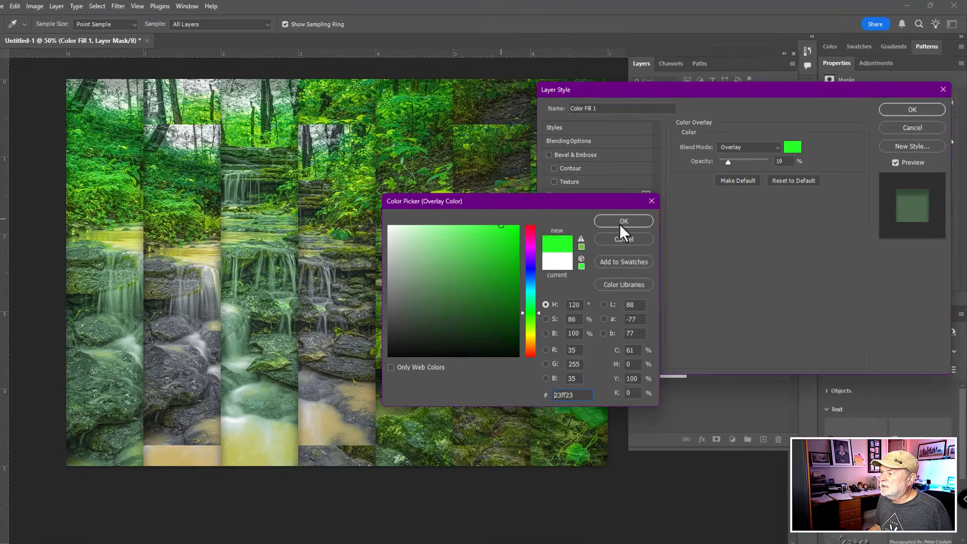
click(632, 216)
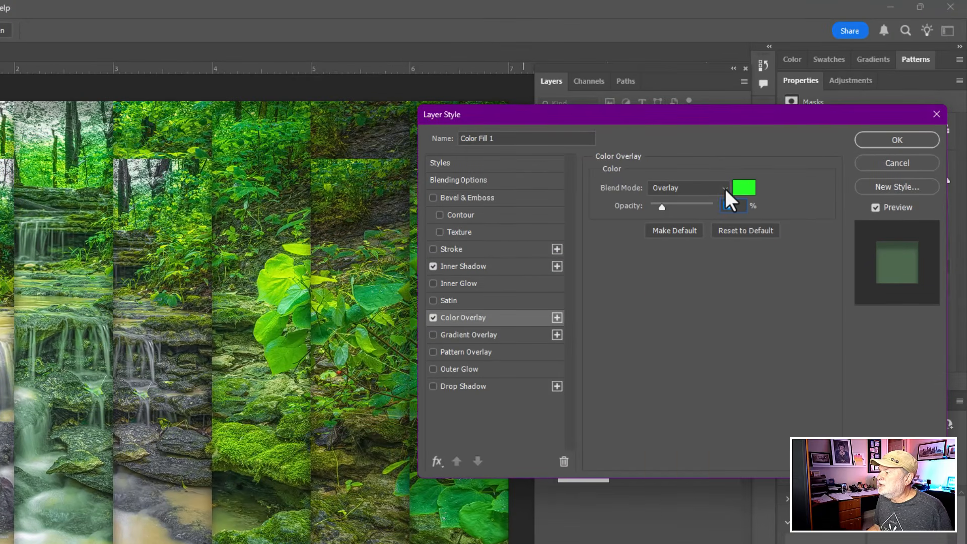
- Set the green Color Overlay to Lighten blend mode at 7% opacity and apply the layer style
click(725, 189)
click(658, 302)
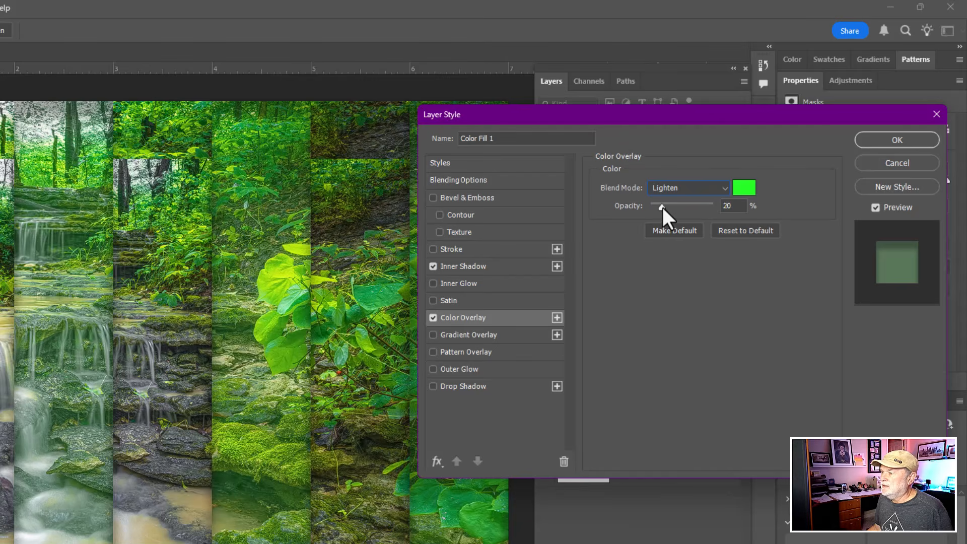
mouse_move(662, 207)
mouse_down()
mouse_move(679, 208)
mouse_move(654, 211)
mouse_up()
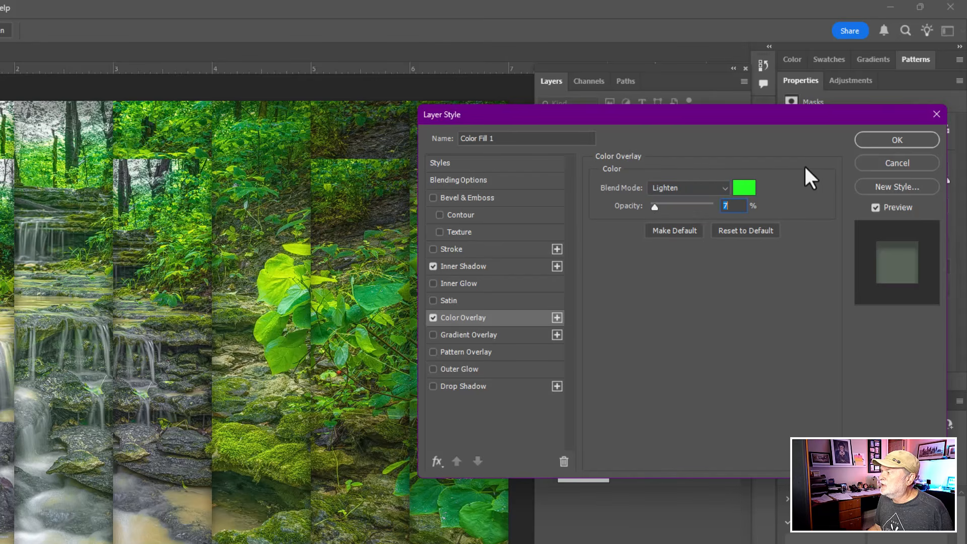
click(872, 143)
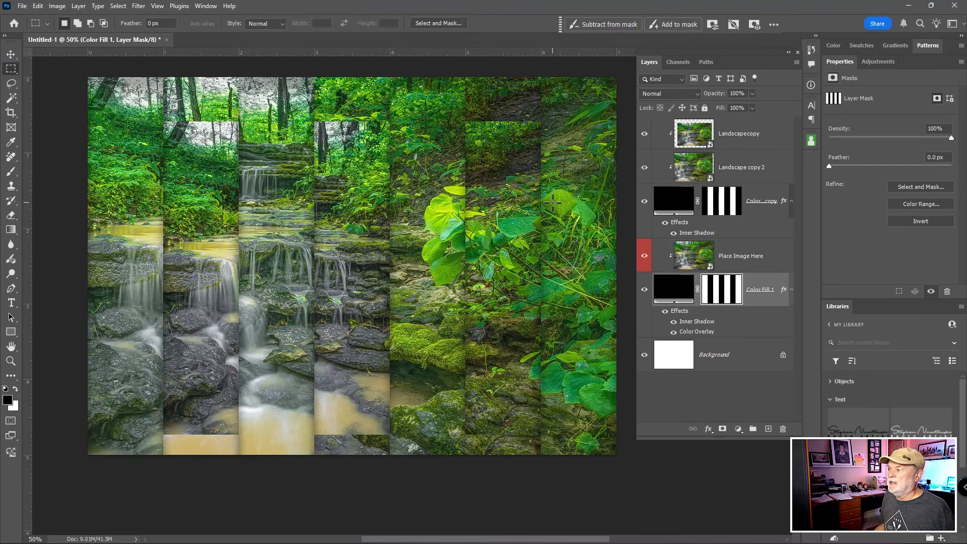
- Compare the artwork with the Color Overlay on and off, and close Untitled-1 without saving
click(674, 332)
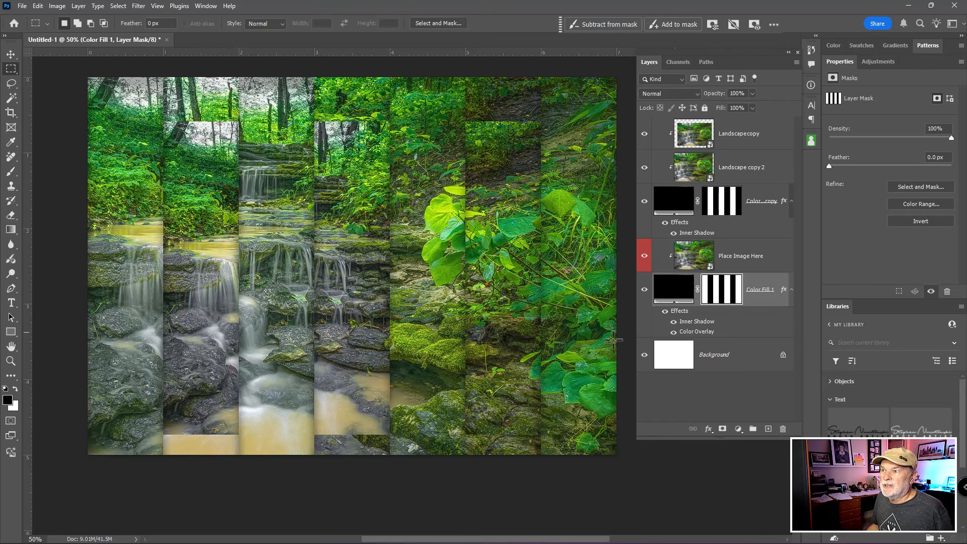
click(167, 40)
click(483, 203)
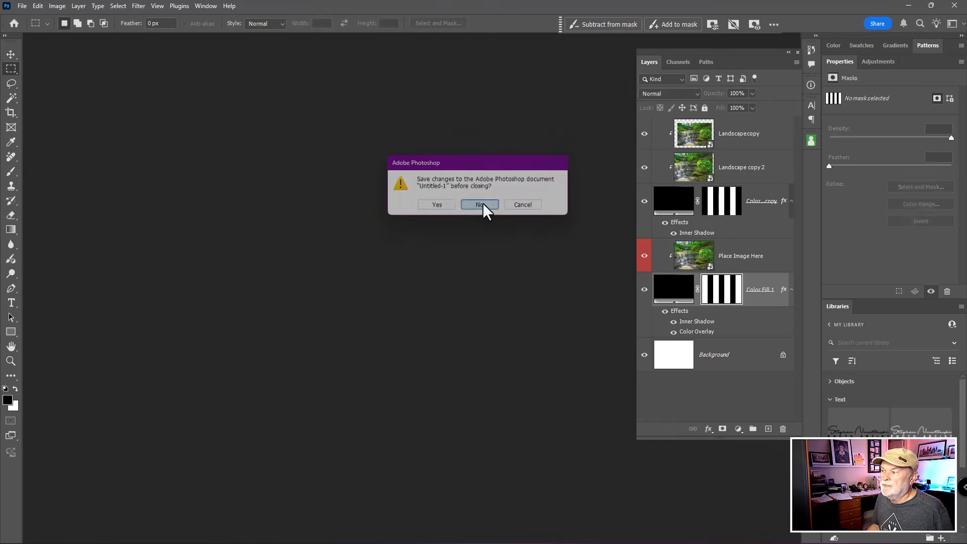
- Open the template Artistic Disp-2.psdt and open the contents of its Place Image Here smart object
key(ctrl+o)
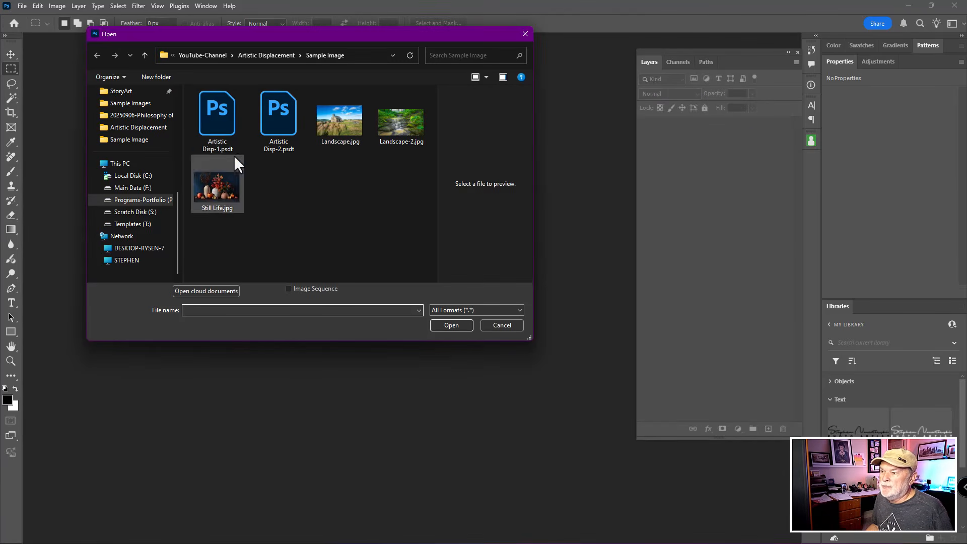
click(279, 126)
double_click(279, 126)
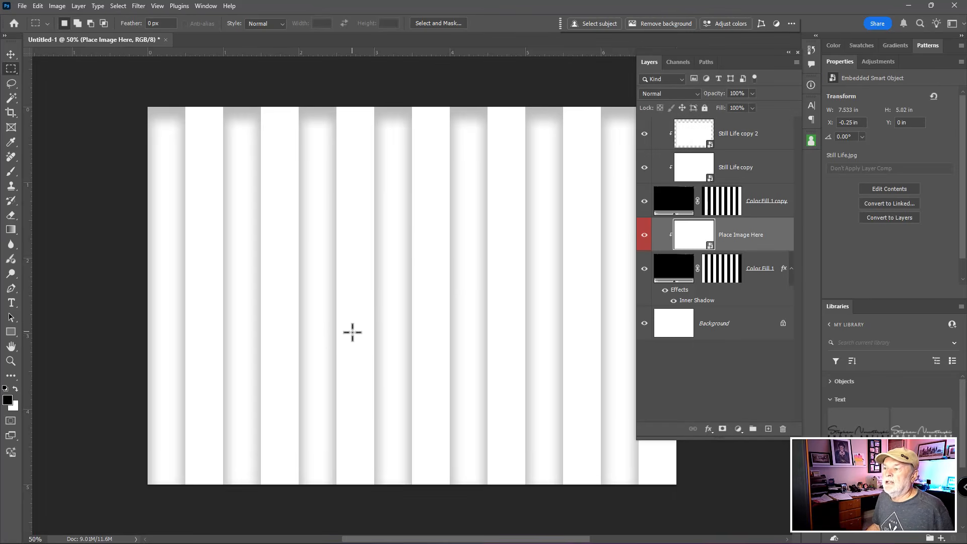
drag(407, 267, 346, 240)
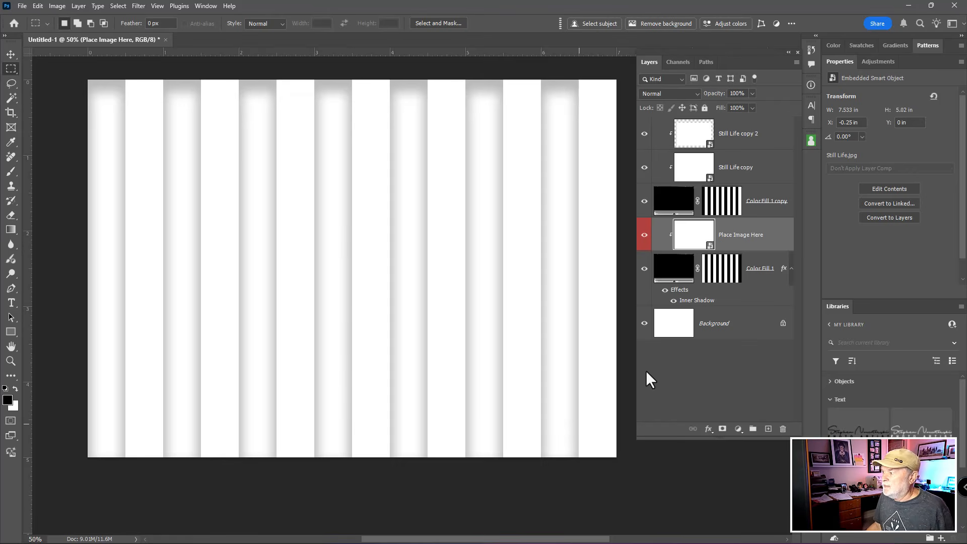
double_click(693, 237)
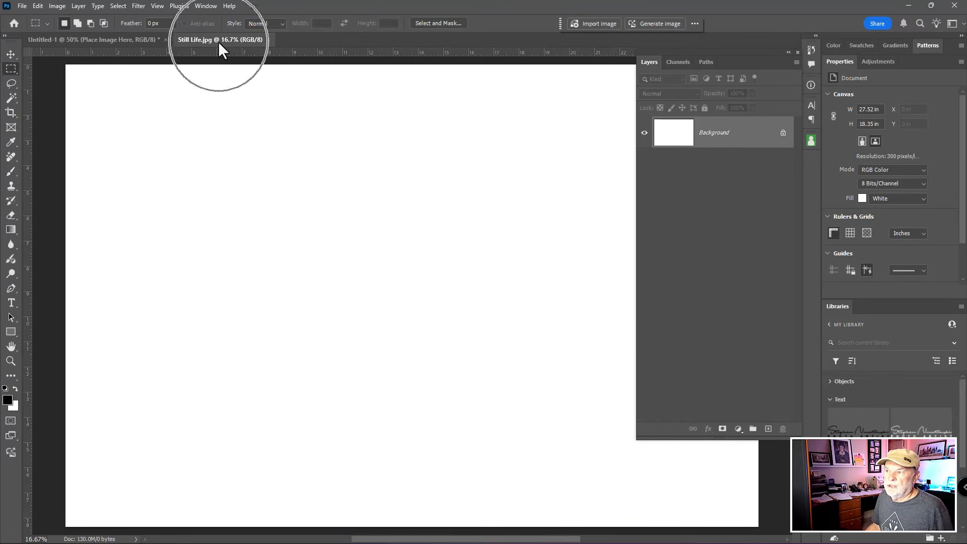
- Place Still Life.jpg as an embedded image over the white background of the smart object and commit it at full size
click(23, 6)
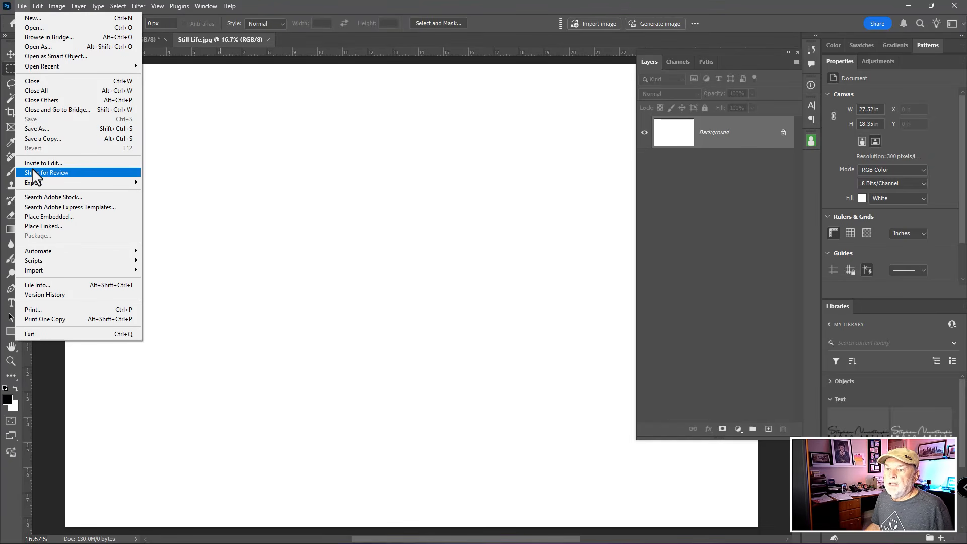
click(36, 215)
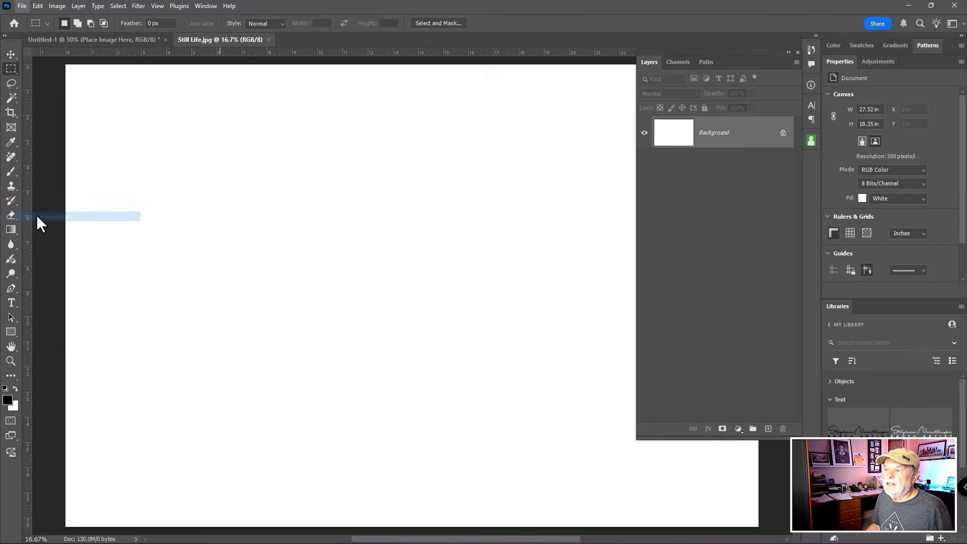
click(209, 192)
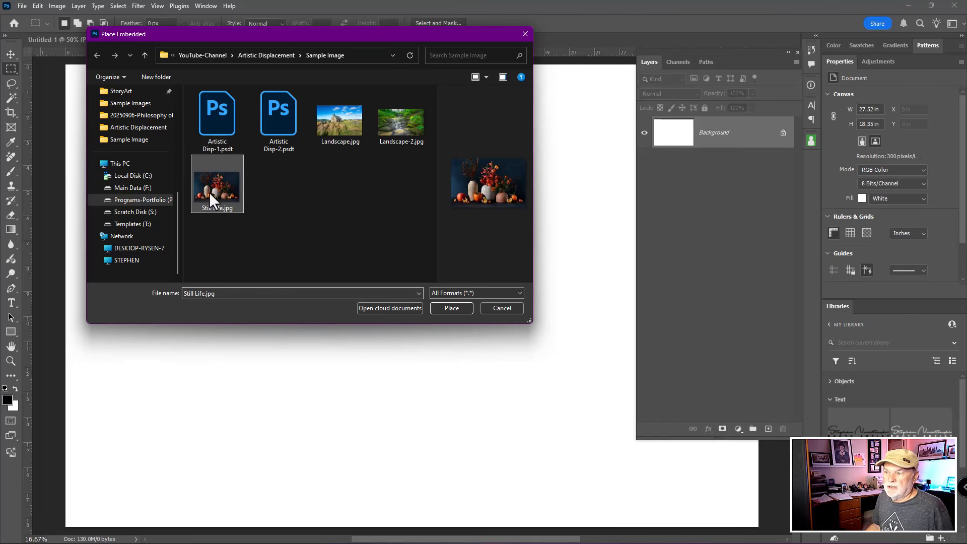
click(452, 308)
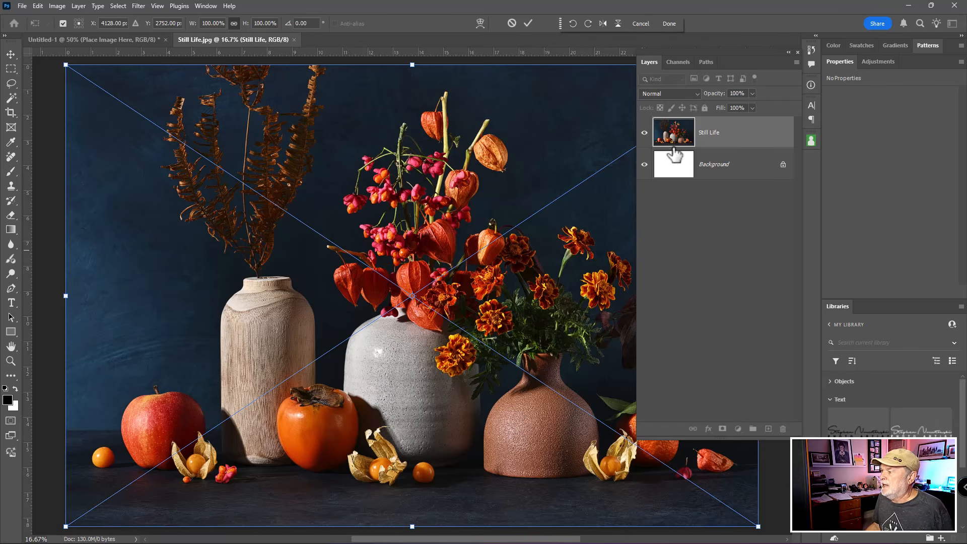
key(Return)
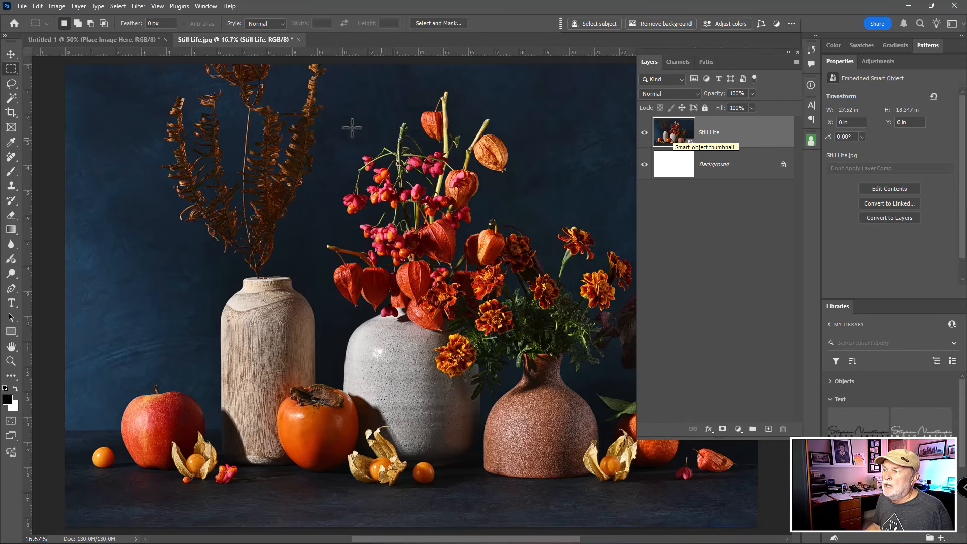
click(298, 40)
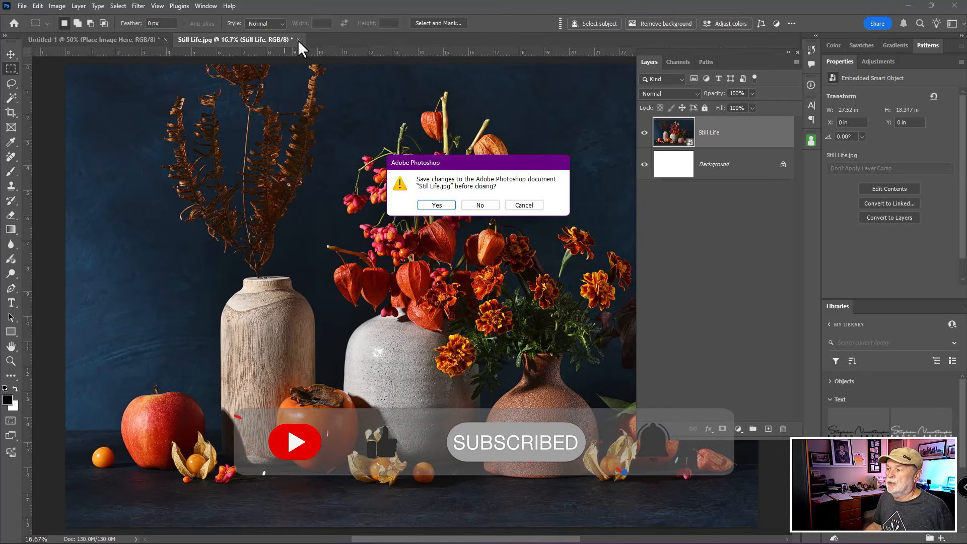
click(437, 205)
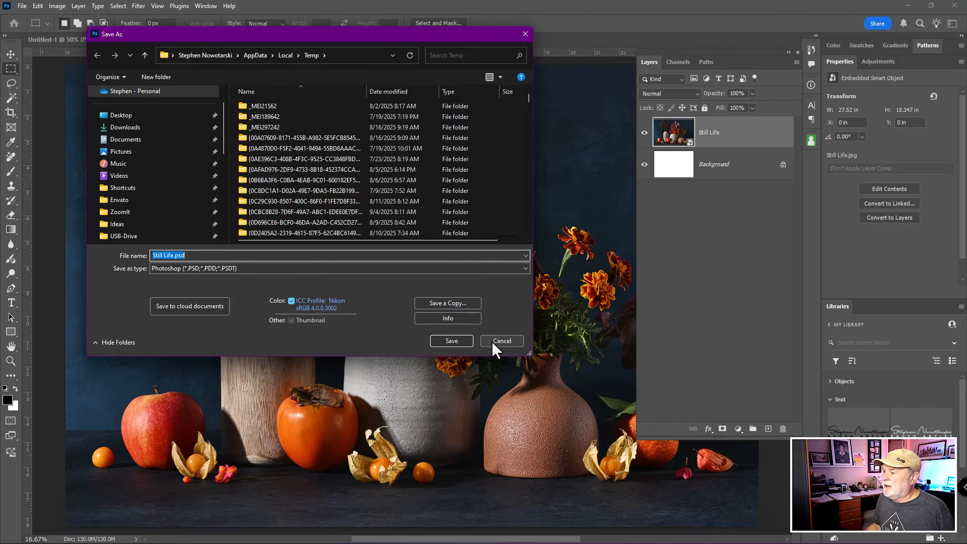
click(501, 342)
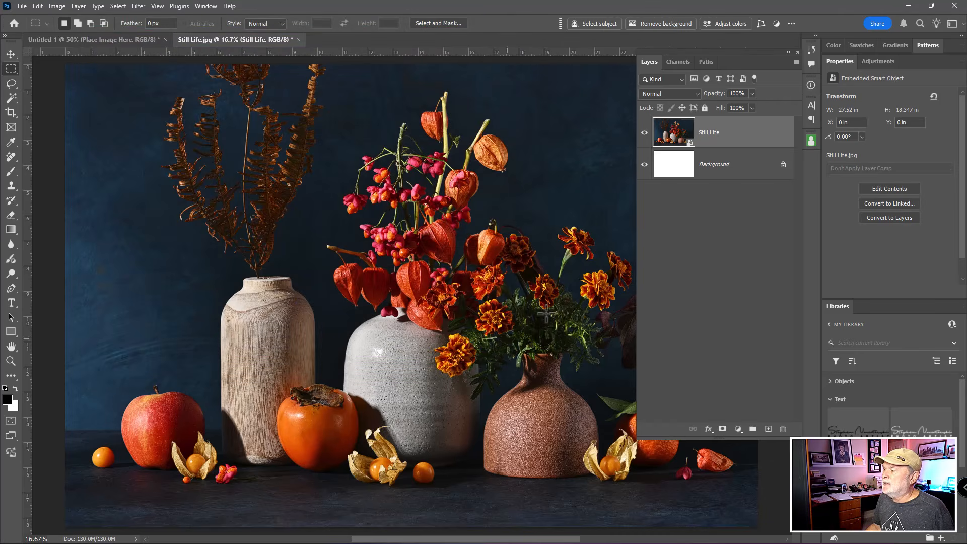
- Merge the Still Life layer with the Background and close the smart object's document, saving its changes
shift+click(726, 171)
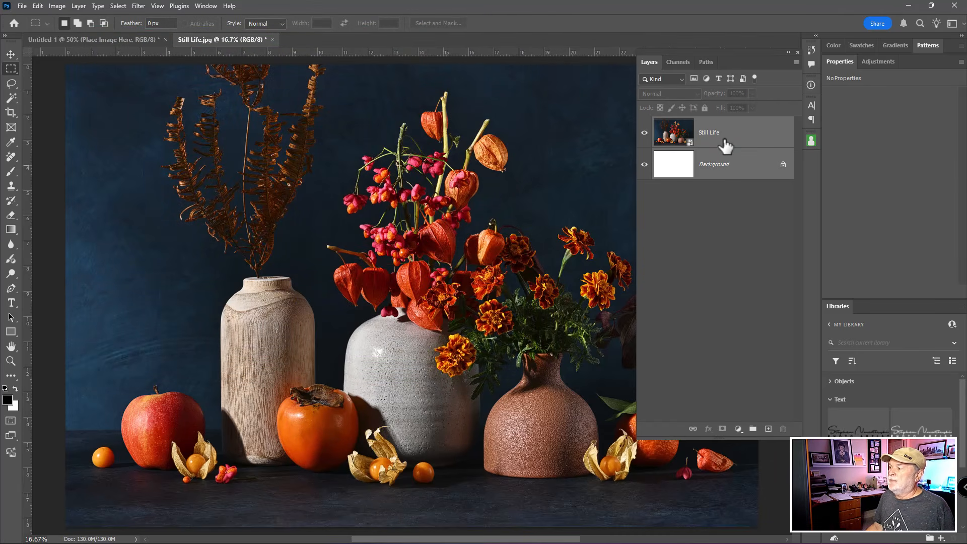
click(728, 138)
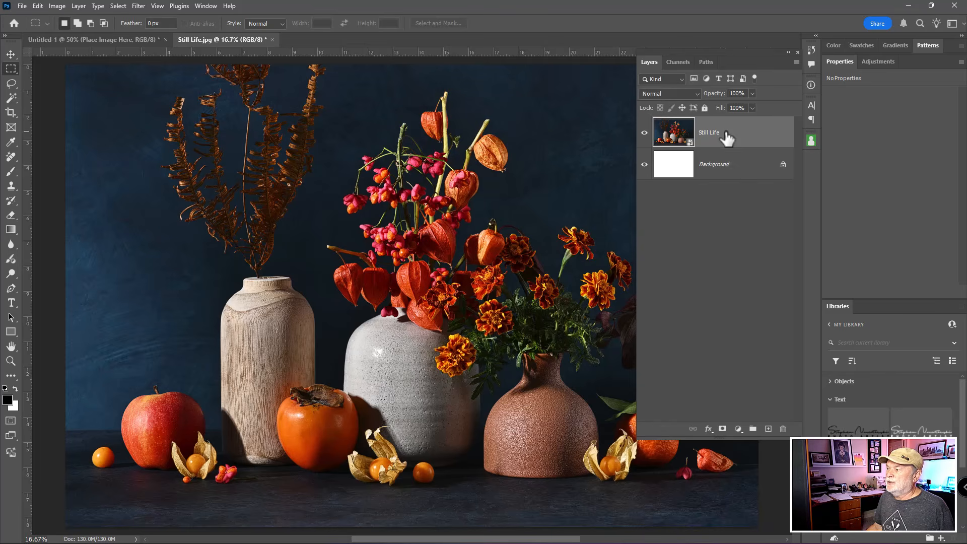
shift+click(728, 171)
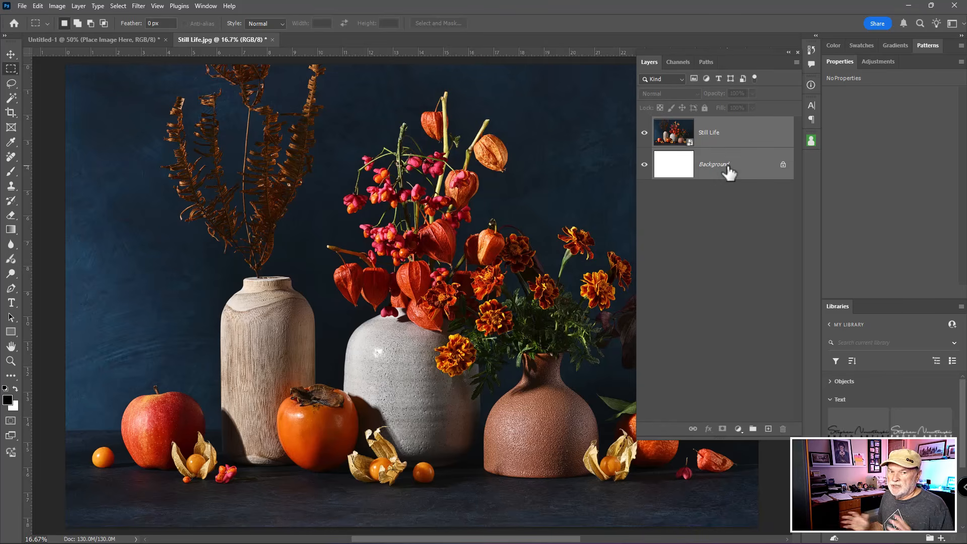
key(ctrl+e)
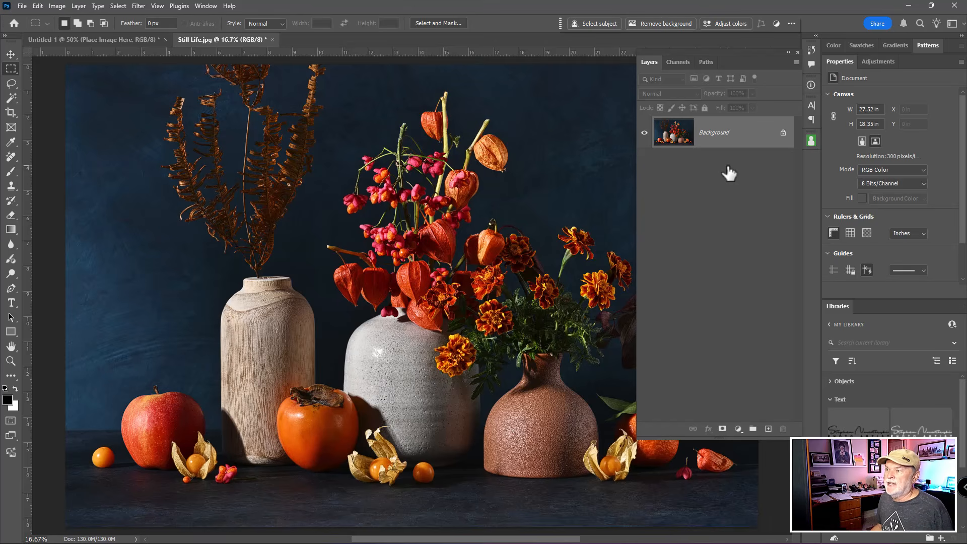
click(273, 40)
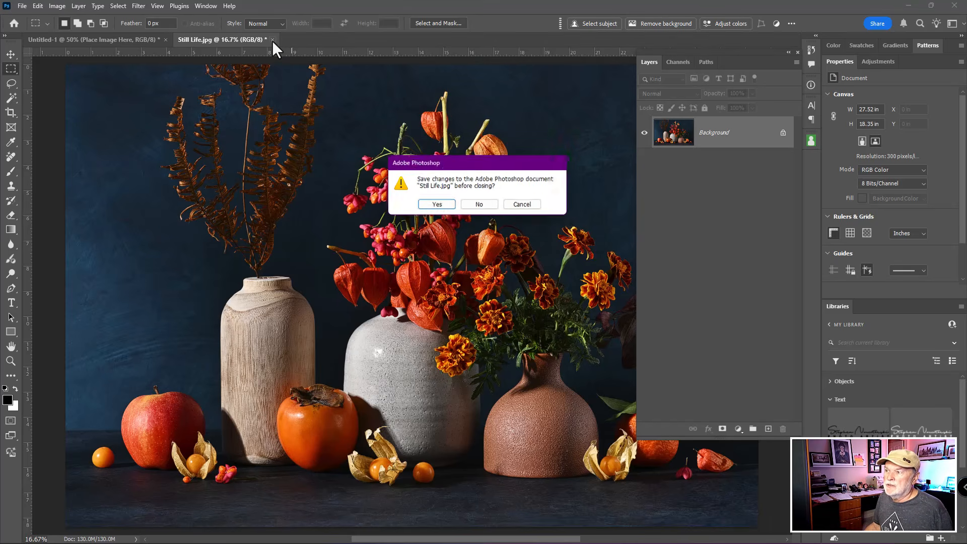
click(434, 207)
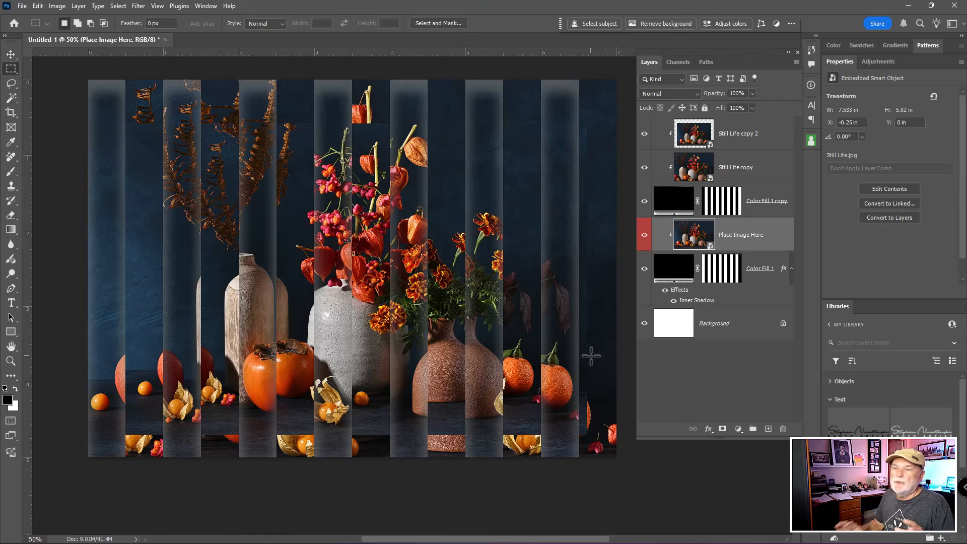
- Inspect the two Still Life copy layers and the Color Fill 1 layer with its Inner Shadow in the updated artwork
click(698, 178)
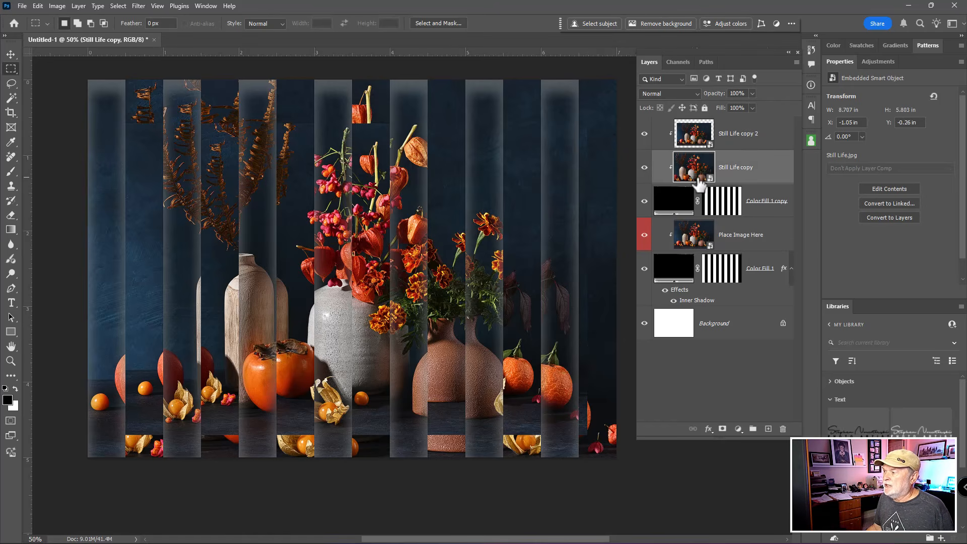
click(697, 137)
click(689, 268)
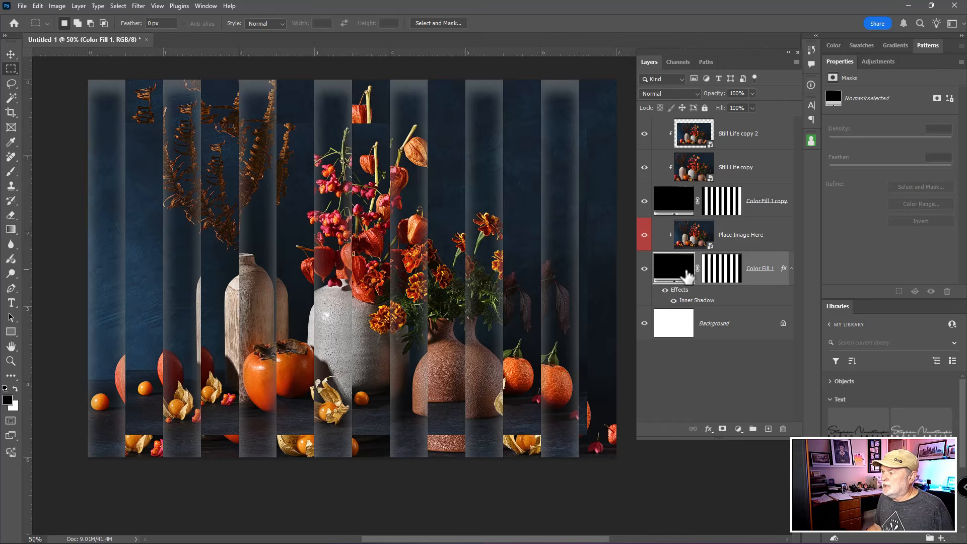
key(ctrl)
key(ctrl)
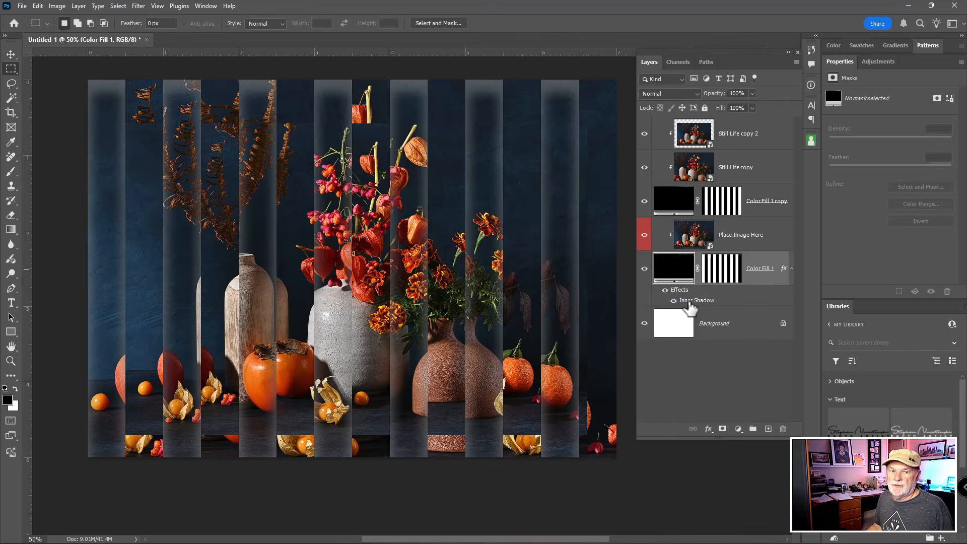